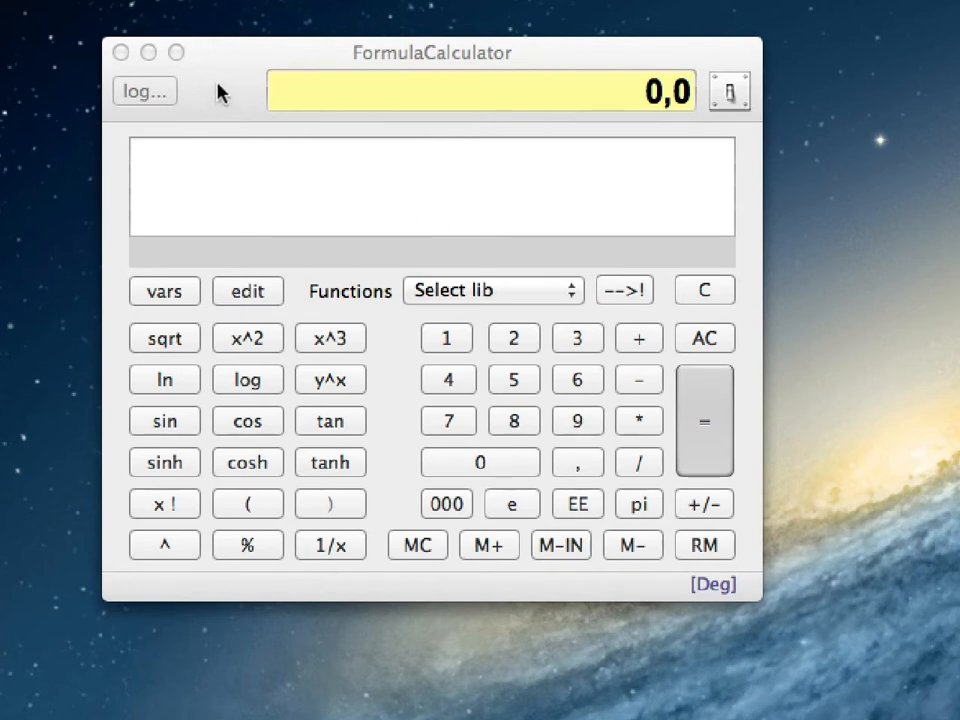
Show the list of variables and their values alongside the calculator
{"action": "left_click", "coordinate": [172, 292]}
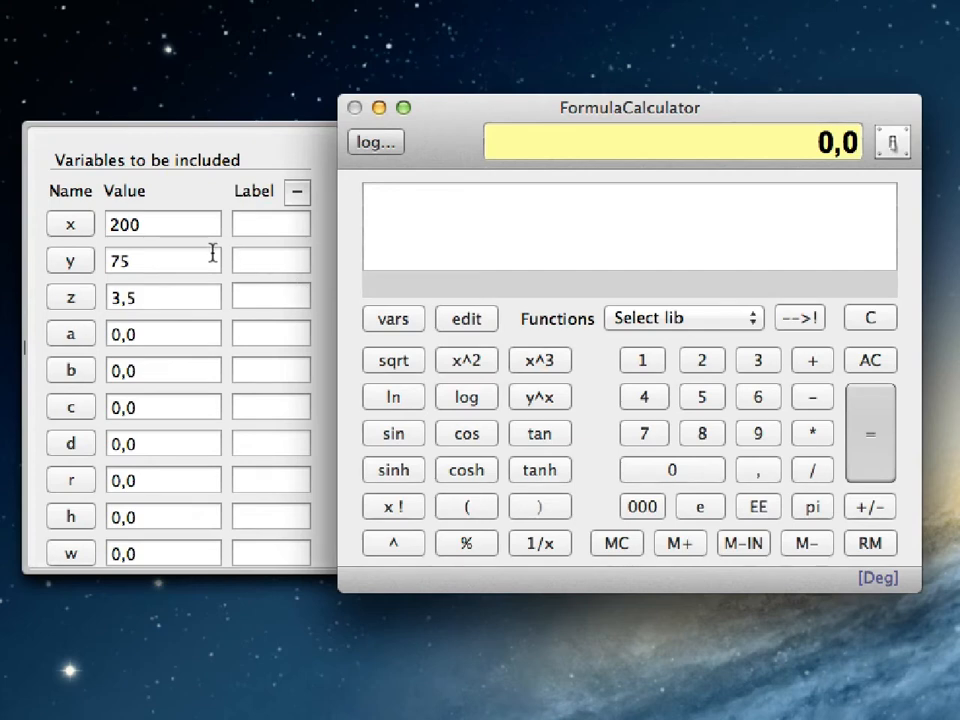
{"action": "left_click", "coordinate": [388, 320]}
{"action": "left_click", "coordinate": [390, 322]}
{"action": "left_click", "coordinate": [390, 322]}
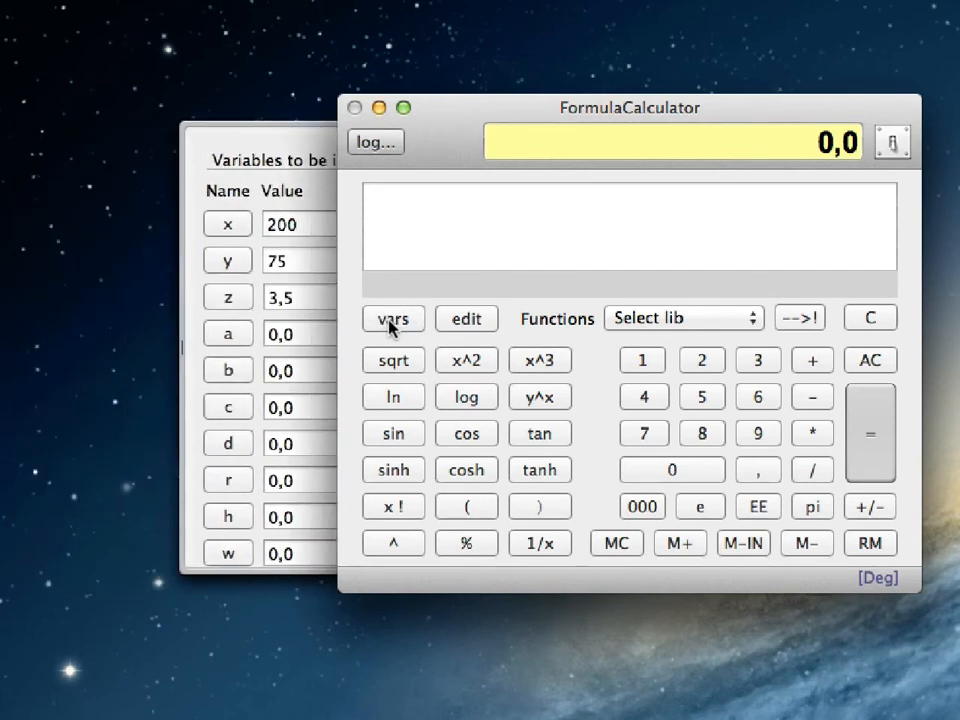
{"action": "left_click", "coordinate": [390, 322]}
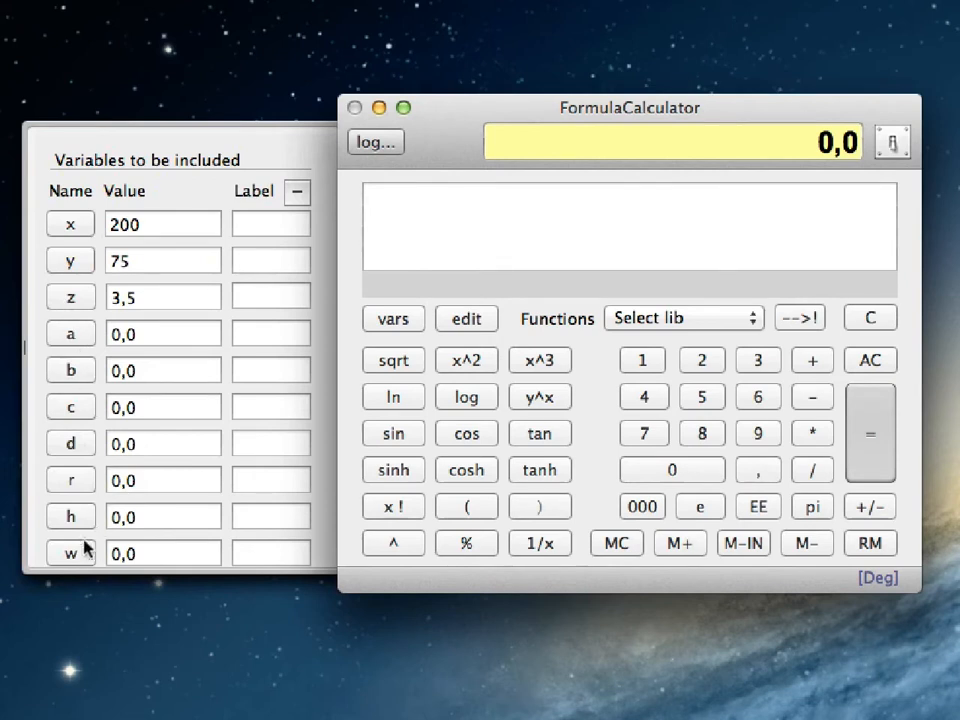
Calculate x^2 using the stored variable x, and clear the formula
{"action": "left_click", "coordinate": [70, 225]}
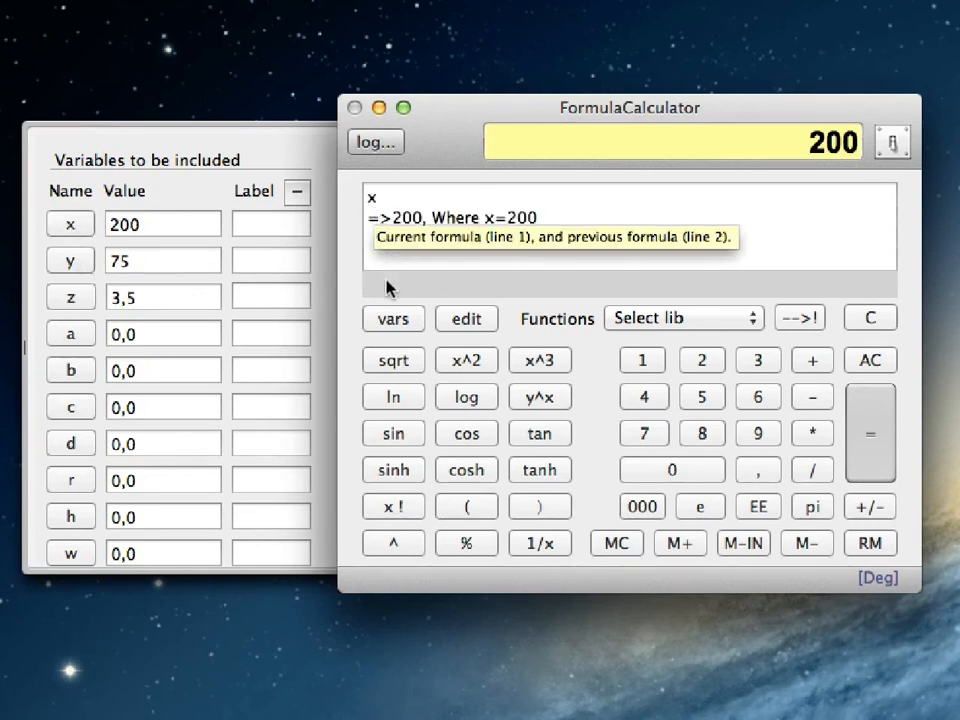
{"action": "left_click", "coordinate": [474, 367]}
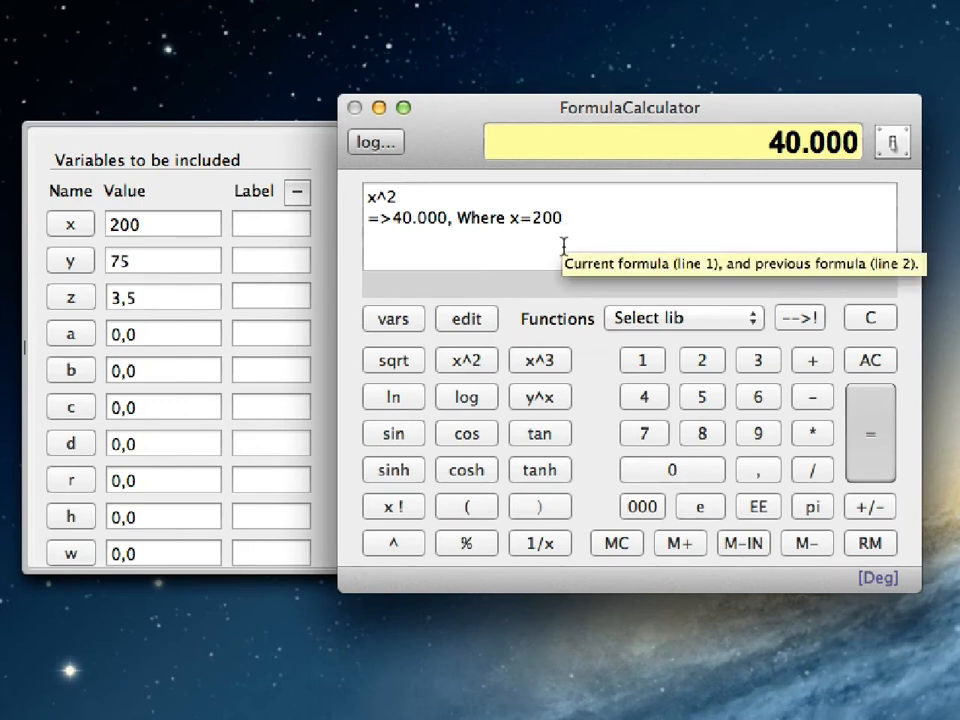
{"action": "left_click", "coordinate": [872, 362]}
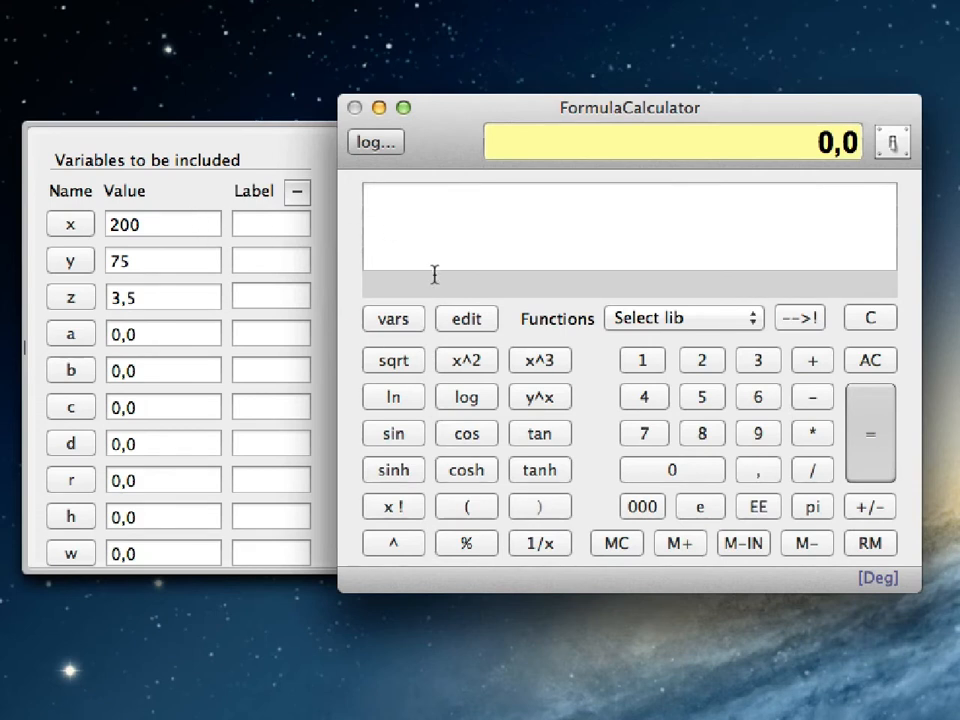
Calculate 200^2 with the number entered directly, and clear the formula
{"action": "type", "text": "2"}
{"action": "double_click", "coordinate": [686, 478]}
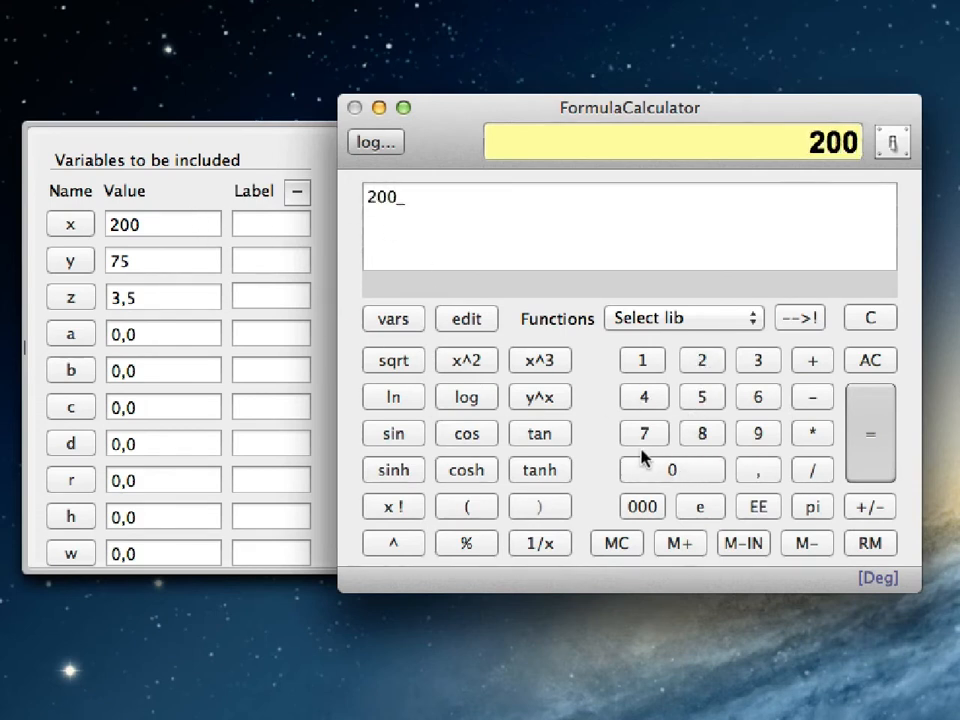
{"action": "left_click", "coordinate": [472, 363]}
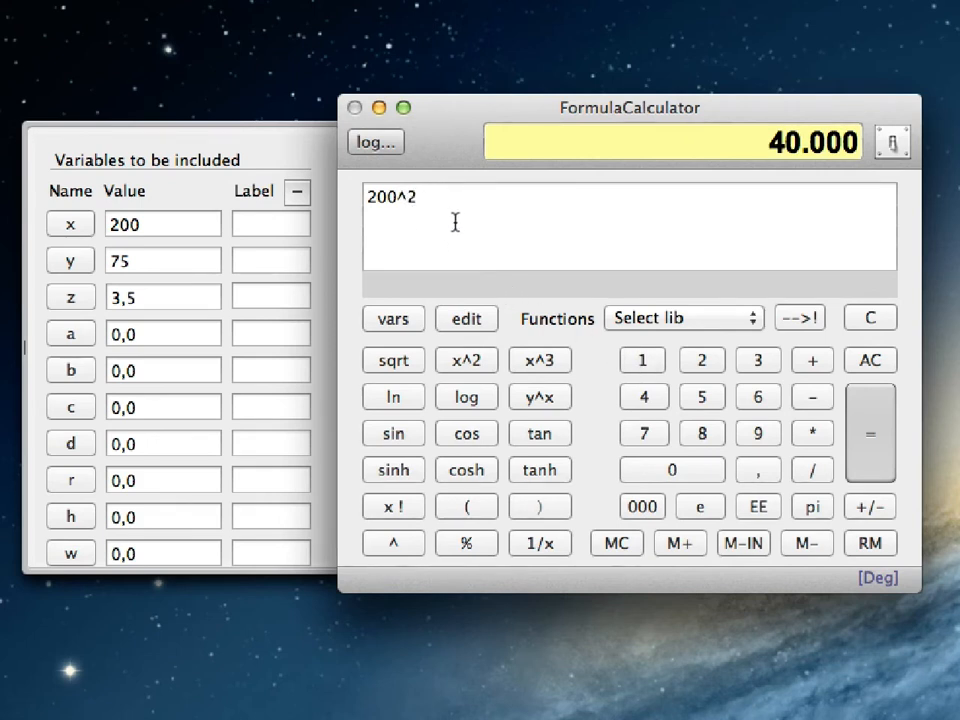
{"action": "left_click", "coordinate": [871, 362]}
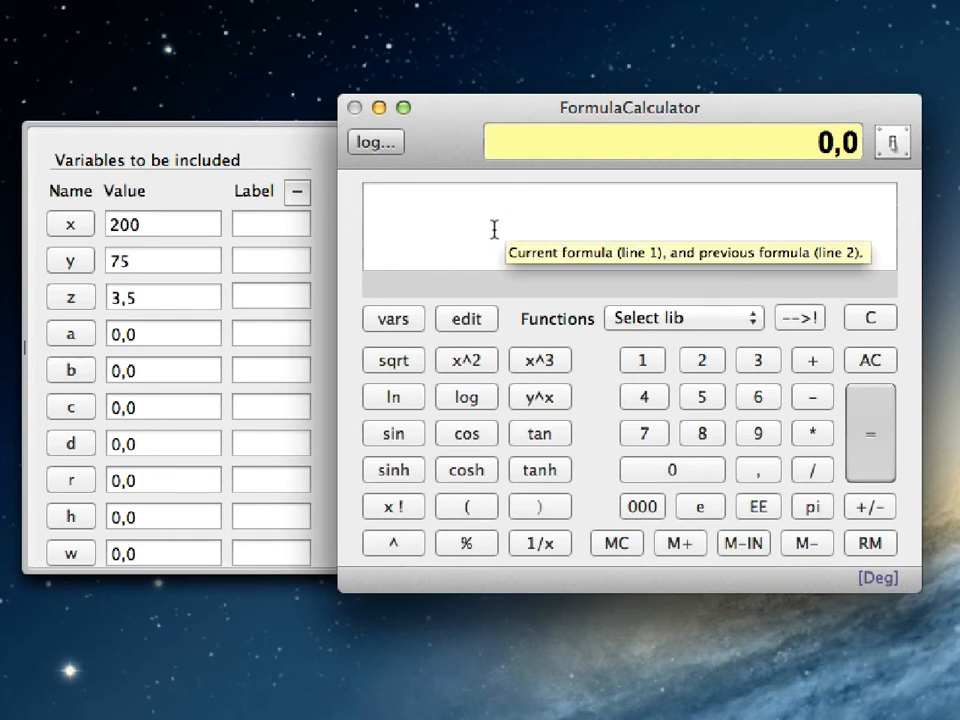
Build the formula 2*x^2-4*x using the stored variable x
{"action": "left_click", "coordinate": [700, 364]}
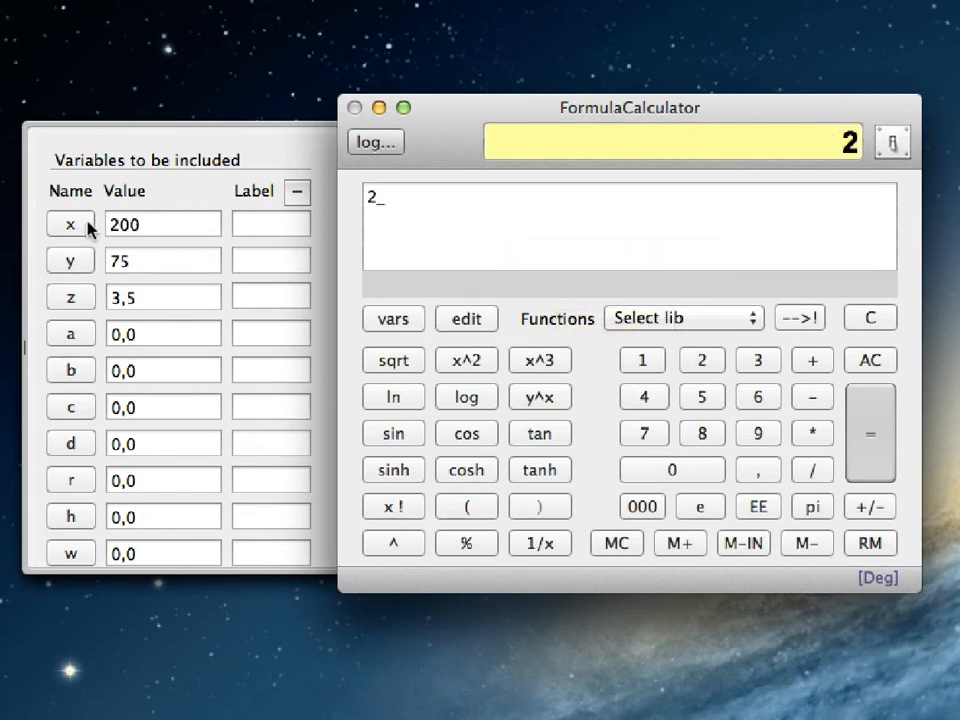
{"action": "type", "text": "*x"}
{"action": "key", "text": "Return"}
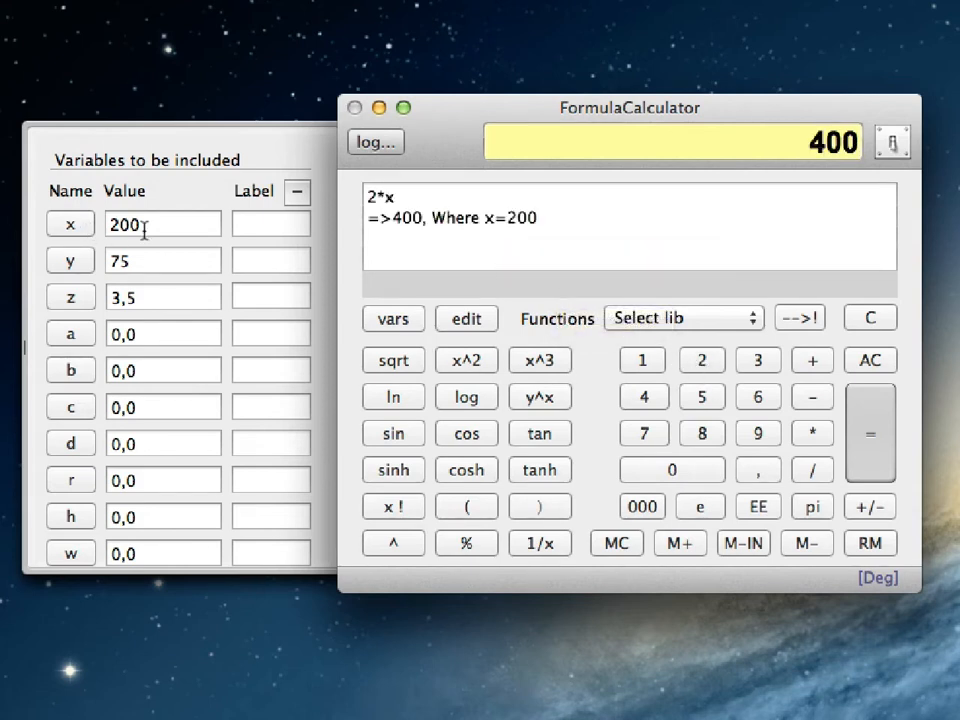
{"action": "left_click", "coordinate": [467, 362]}
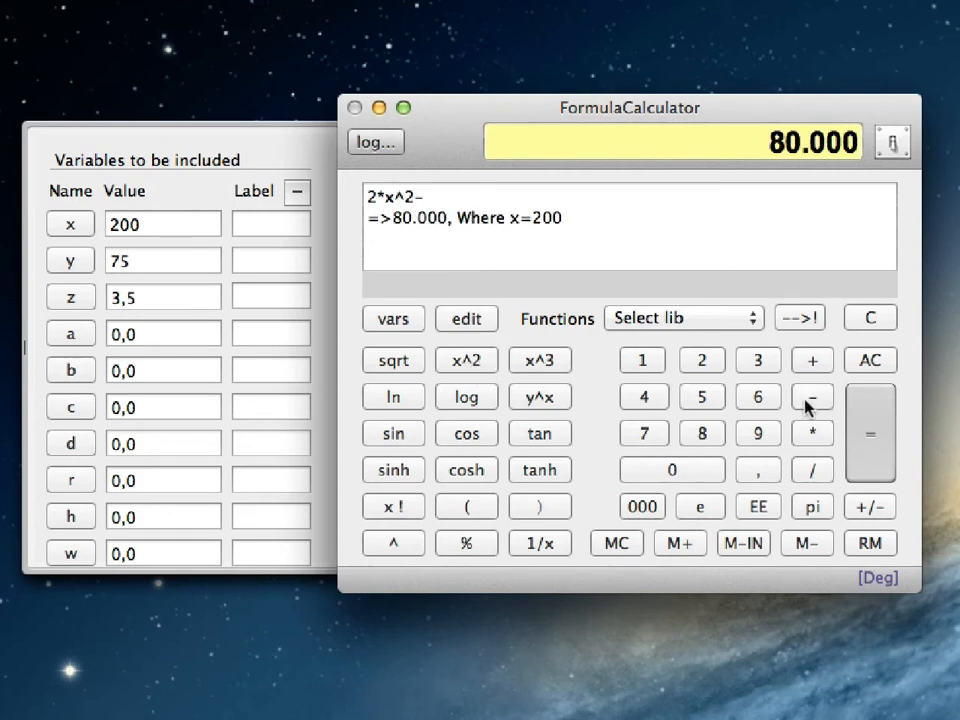
{"action": "left_click", "coordinate": [642, 402]}
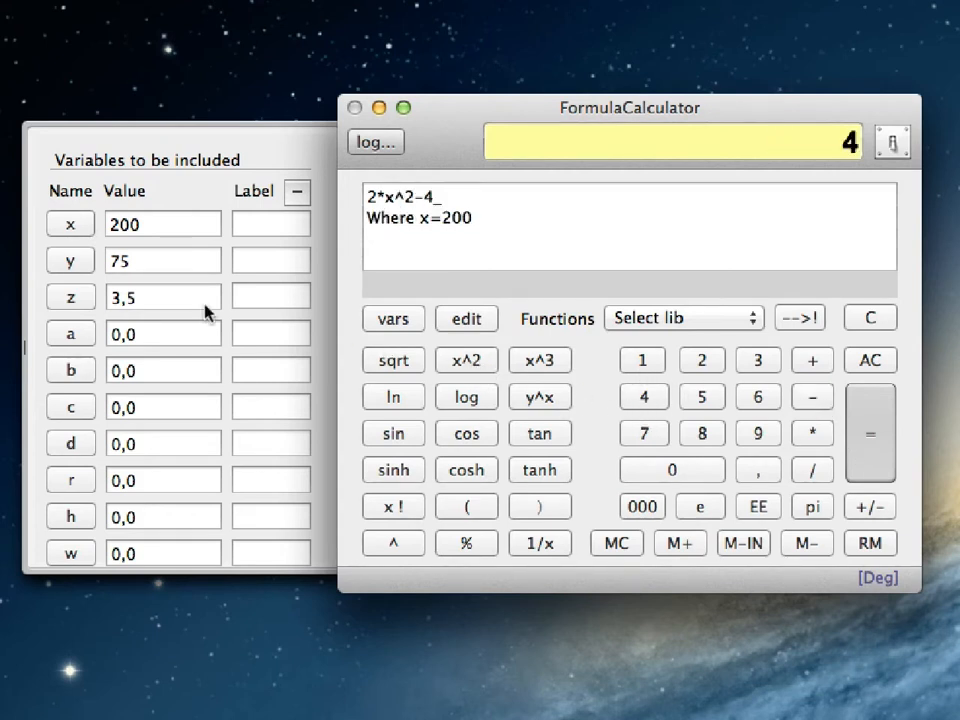
{"action": "left_click", "coordinate": [73, 224]}
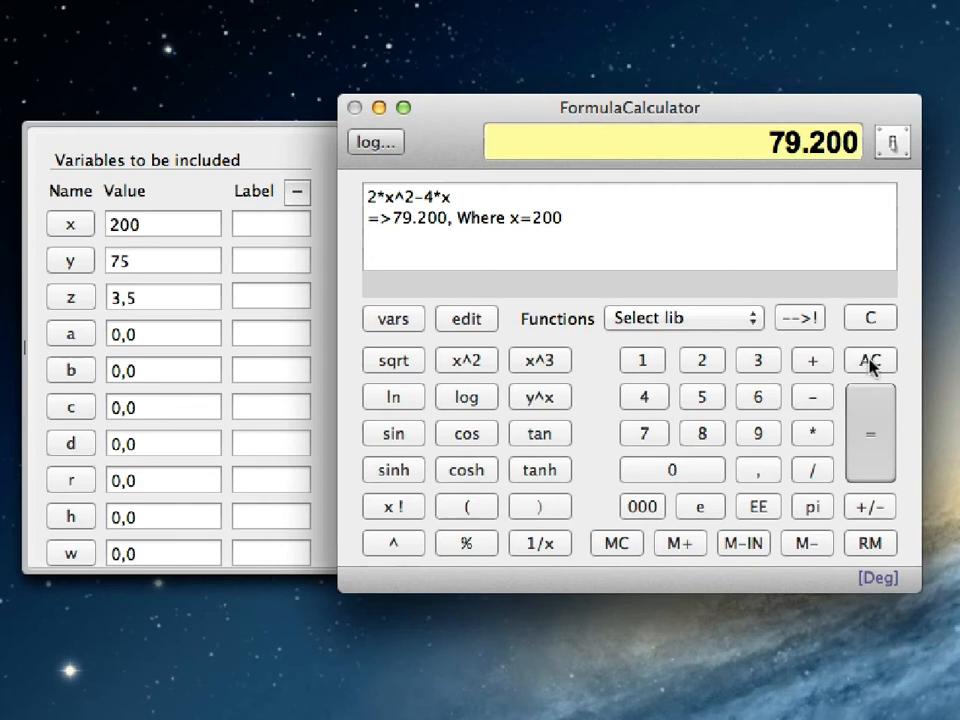
Set the variable x to 500 and apply it to the current formula
{"action": "double_click", "coordinate": [157, 226]}
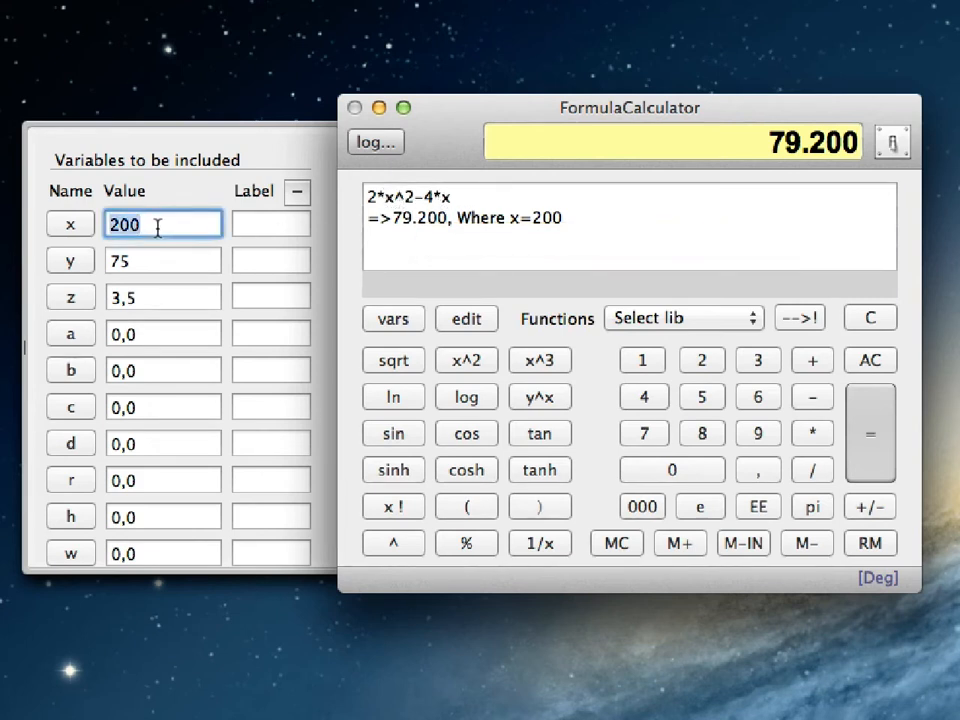
{"action": "type", "text": "500"}
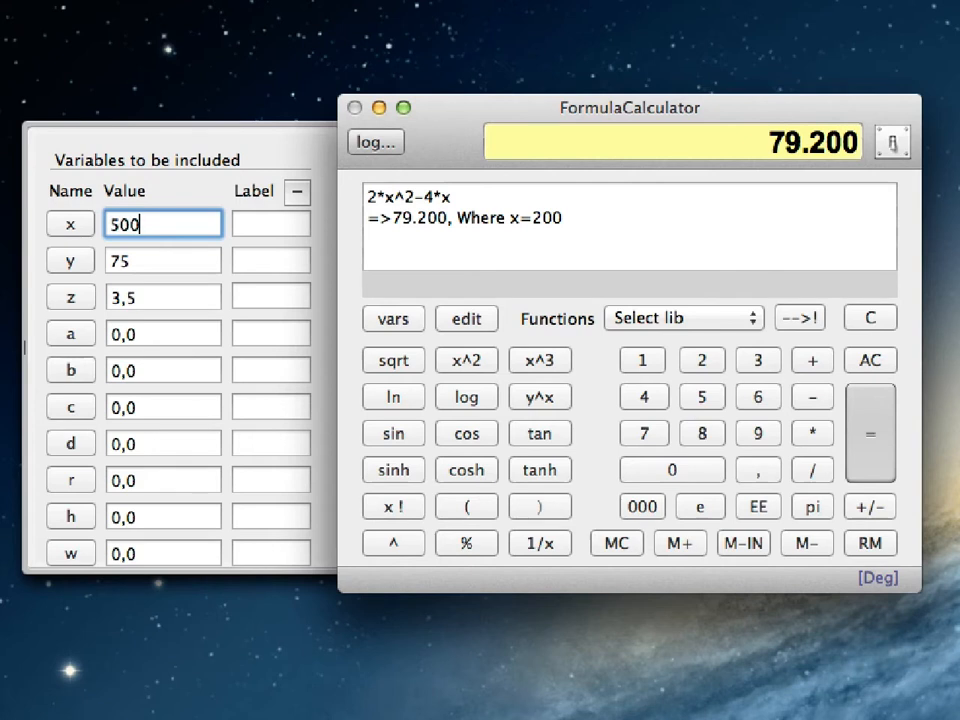
{"action": "left_click", "coordinate": [271, 224]}
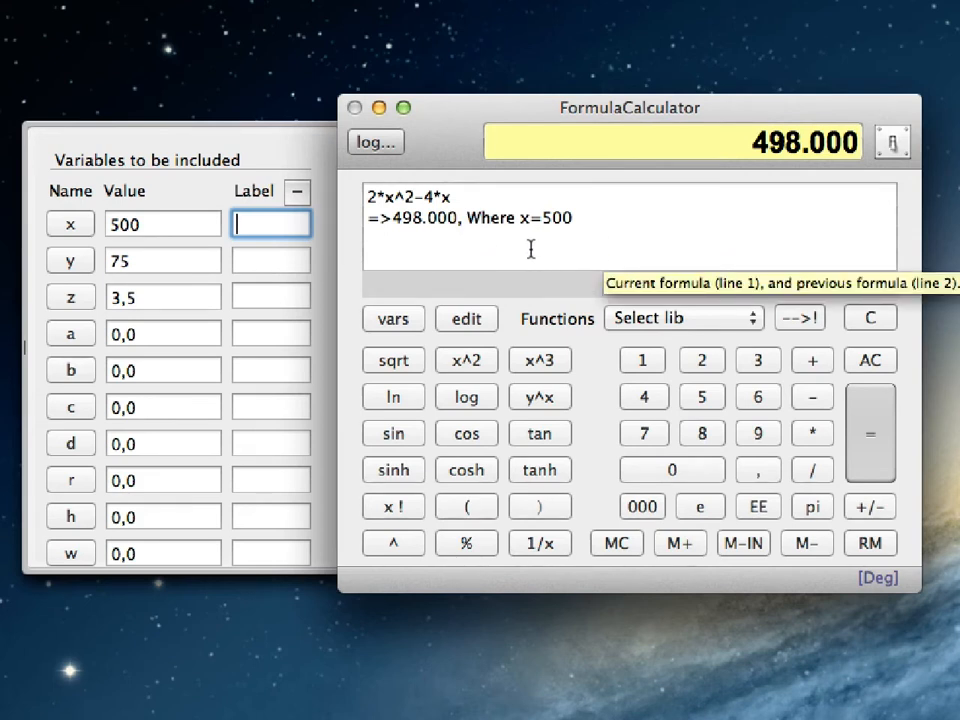
Clear the formula and start the "Volume of an box" function from the Geometry library
{"action": "left_click", "coordinate": [868, 364]}
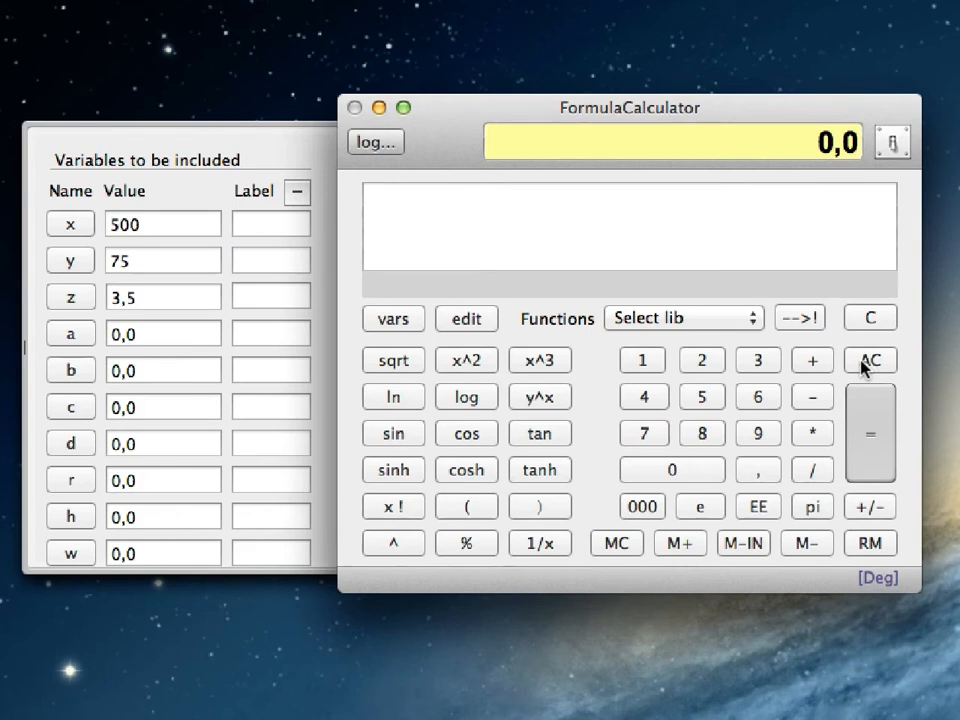
{"action": "left_click", "coordinate": [683, 319]}
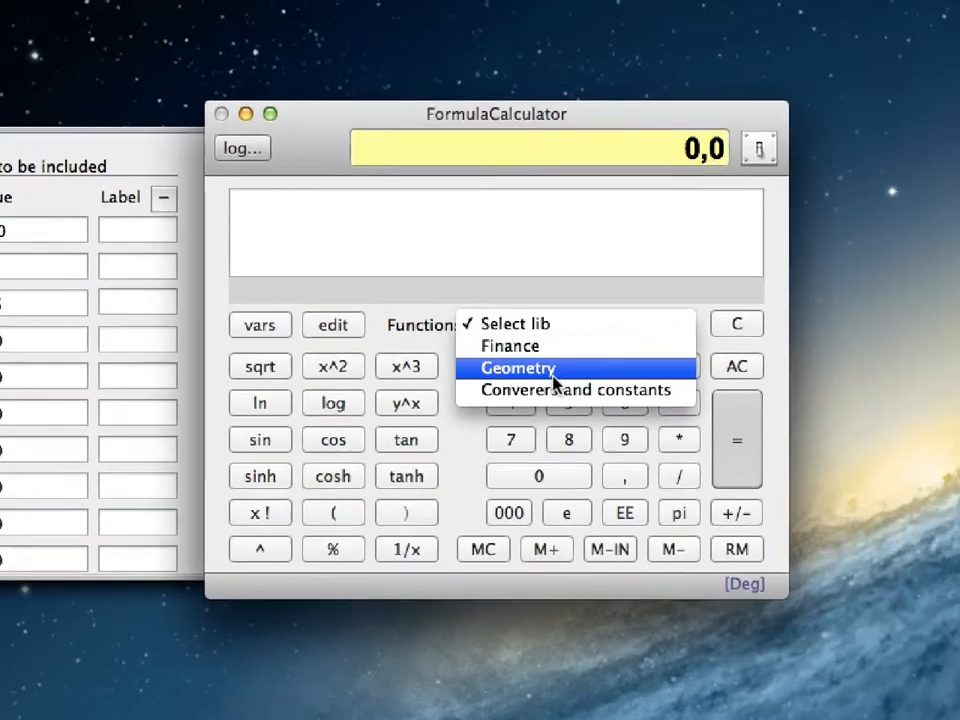
{"action": "left_click", "coordinate": [690, 364]}
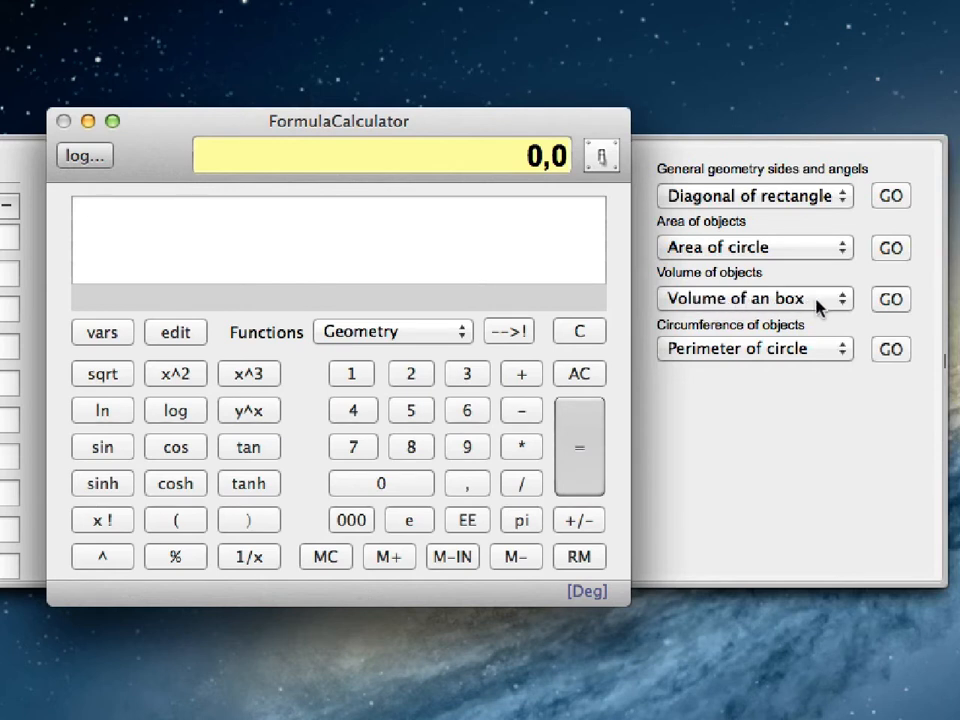
{"action": "left_click", "coordinate": [889, 302]}
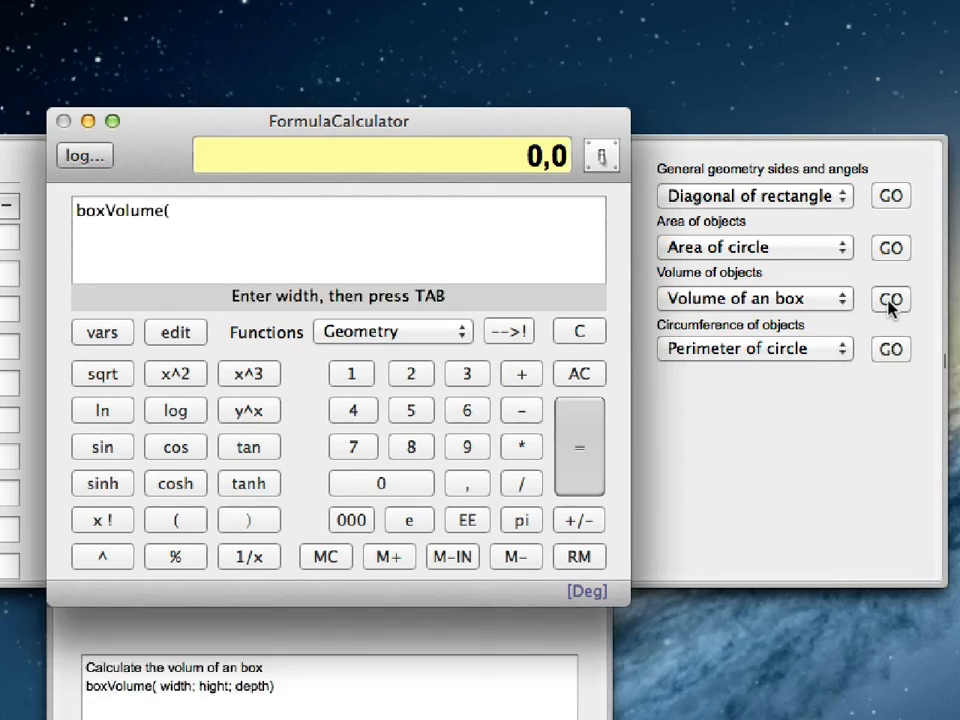
Enter the box volume arguments: width 20, height 30 and depth 40
{"action": "left_click", "coordinate": [411, 376]}
{"action": "left_click", "coordinate": [396, 482]}
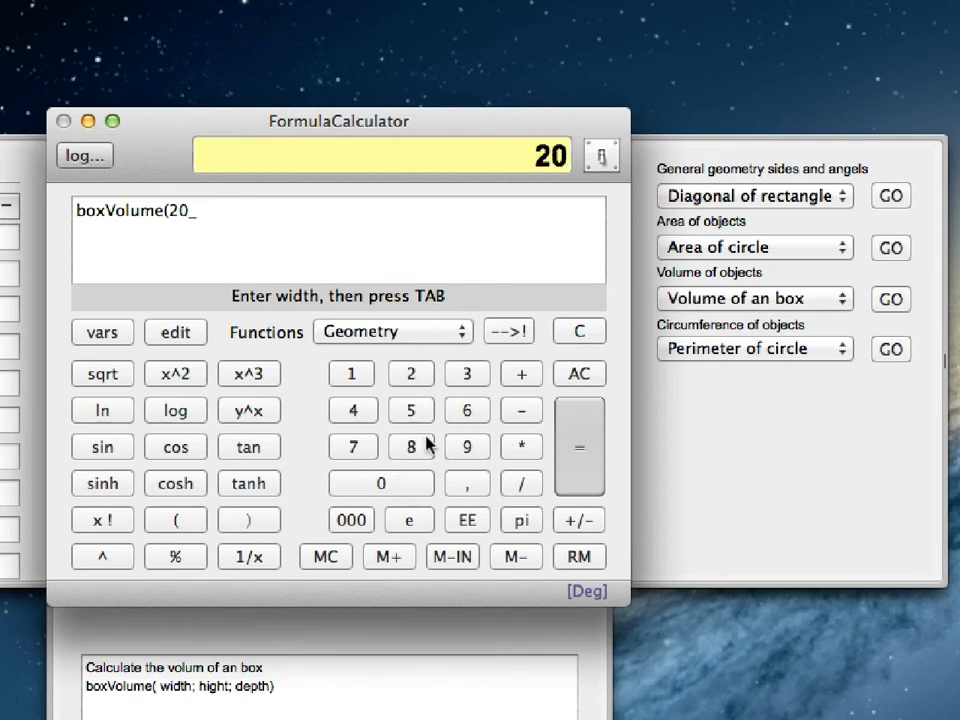
{"action": "left_click", "coordinate": [512, 338]}
{"action": "left_click", "coordinate": [467, 376]}
{"action": "left_click", "coordinate": [420, 484]}
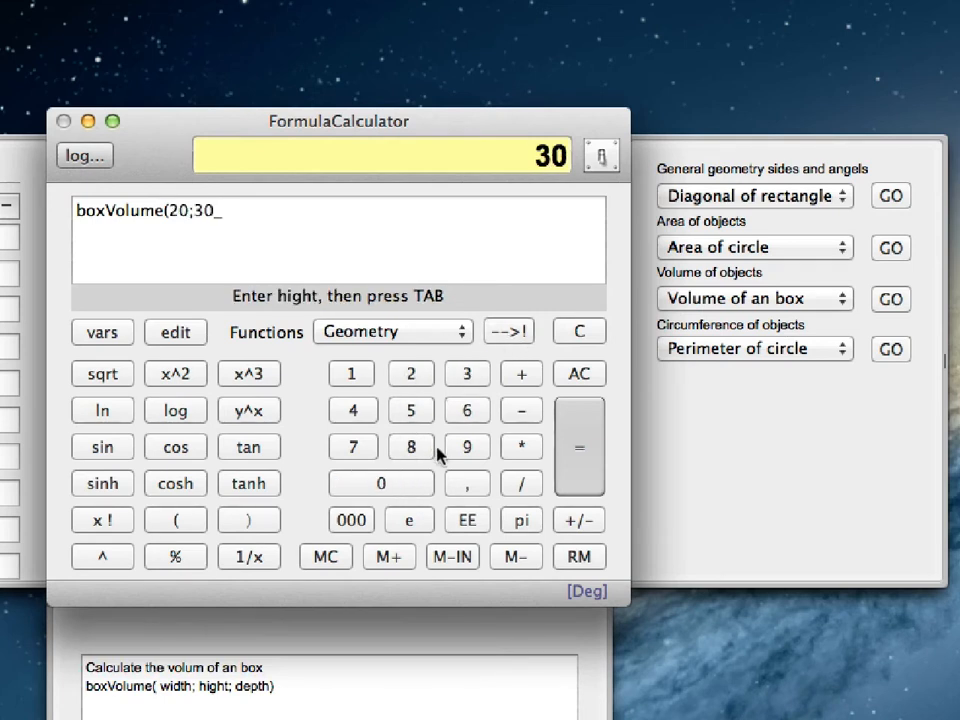
{"action": "left_click", "coordinate": [512, 338]}
{"action": "left_click", "coordinate": [366, 412]}
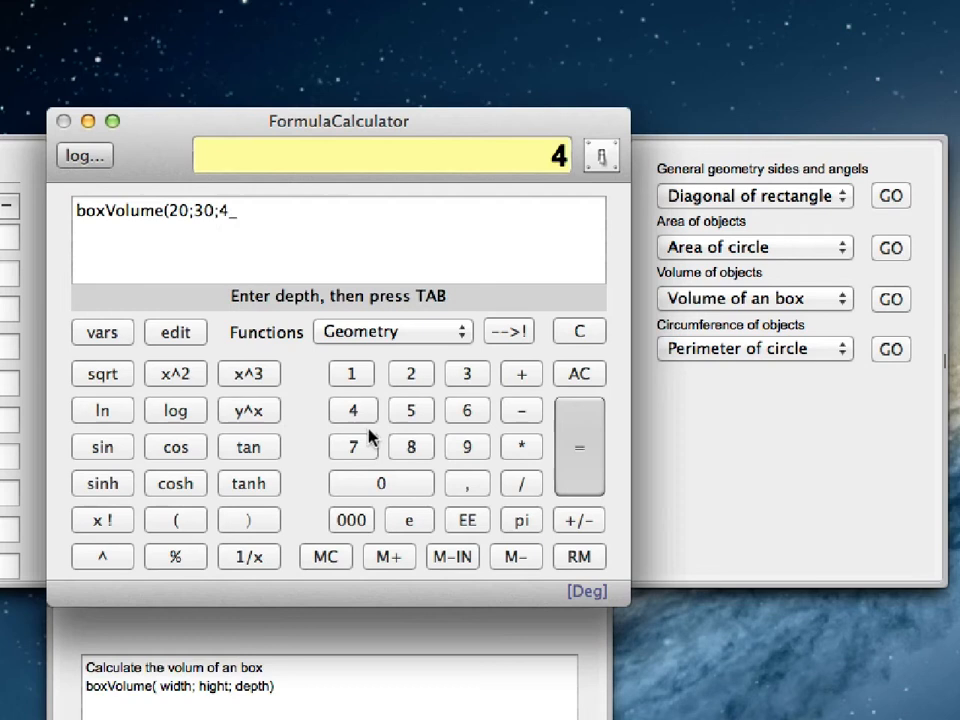
{"action": "left_click", "coordinate": [404, 487]}
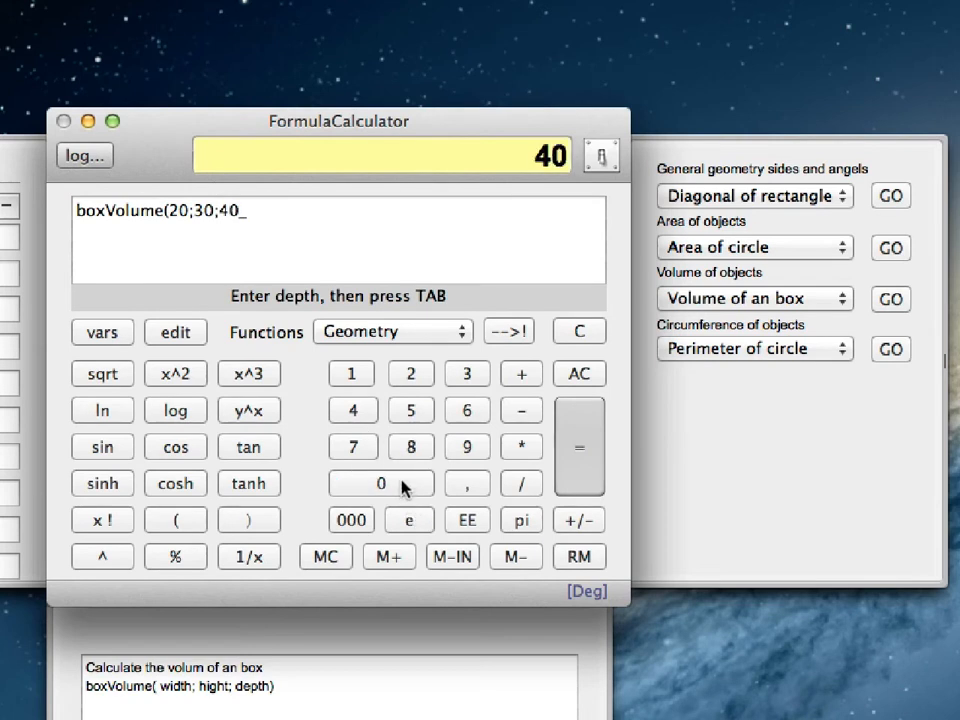
{"action": "left_click", "coordinate": [512, 338]}
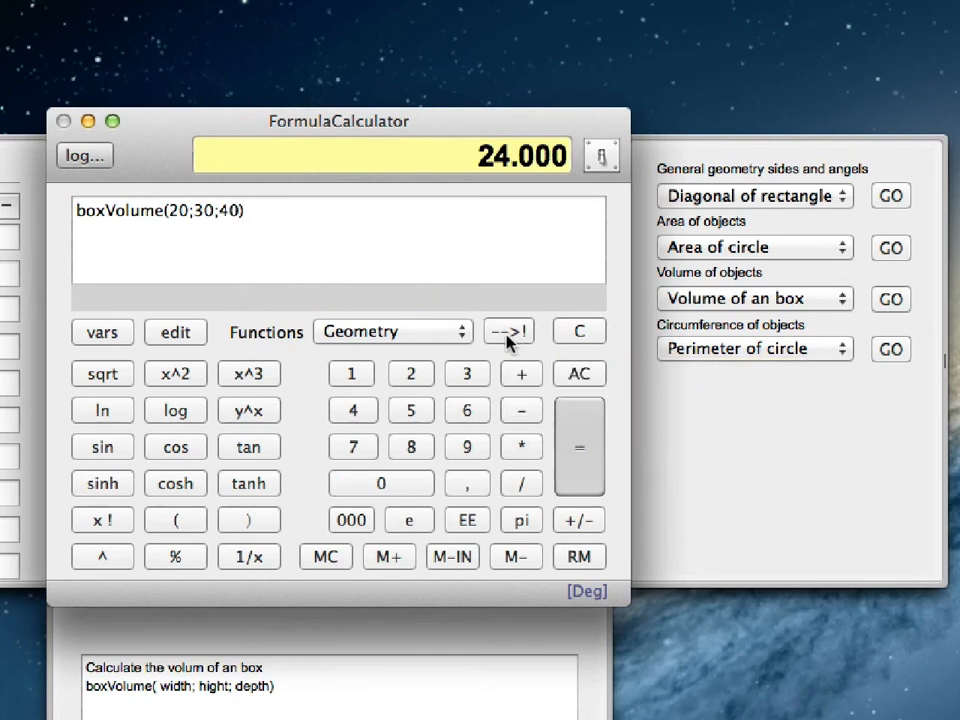
Finalize the box volume calculation and review its entry in the calculation log, closing the log when done
{"action": "left_click", "coordinate": [579, 450]}
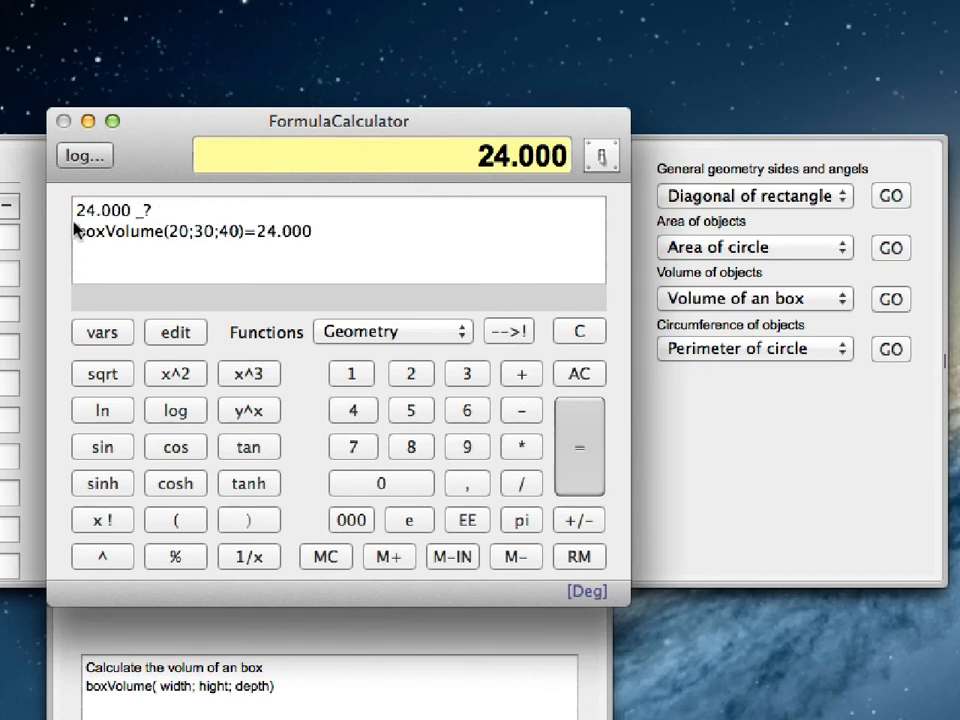
{"action": "left_click", "coordinate": [80, 157]}
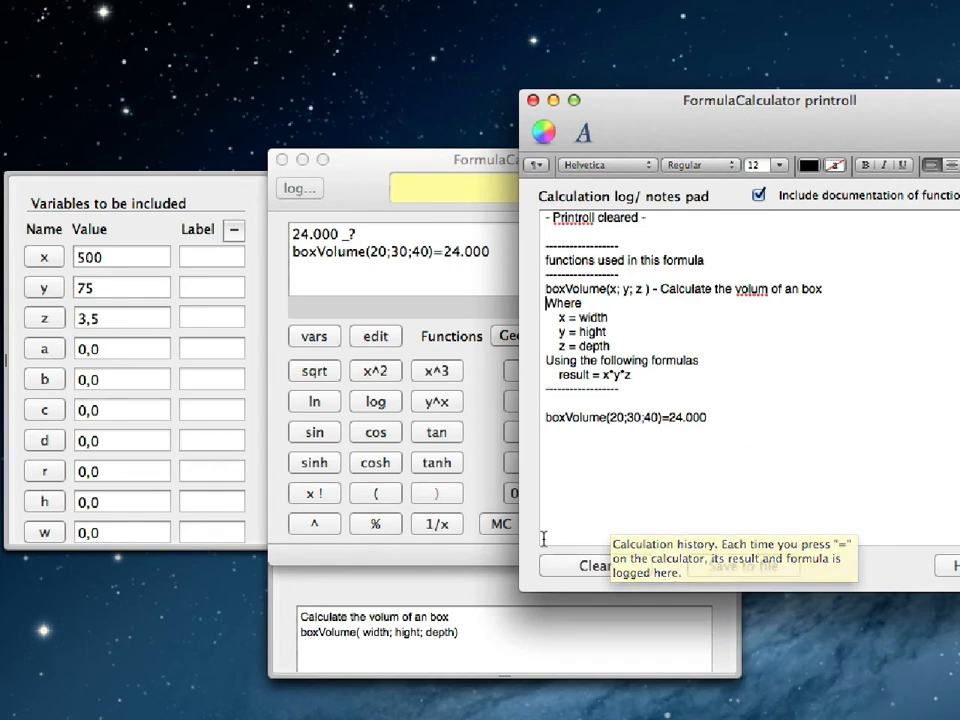
{"action": "left_click", "coordinate": [533, 100]}
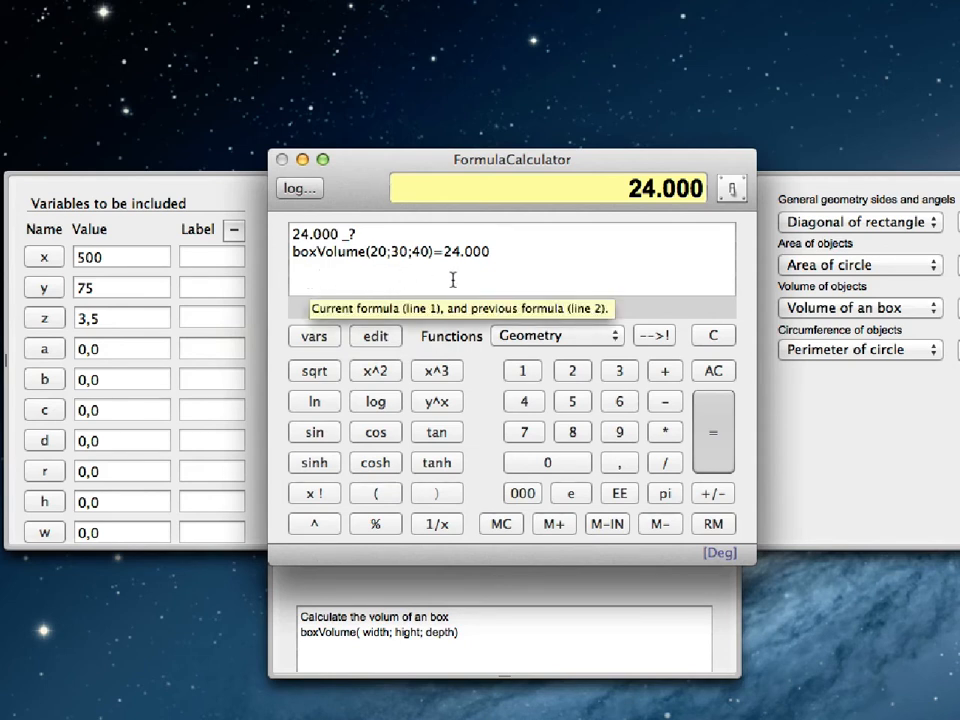
Open the box volume formula for editing and replace its width argument with the variable y
{"action": "left_click", "coordinate": [377, 338]}
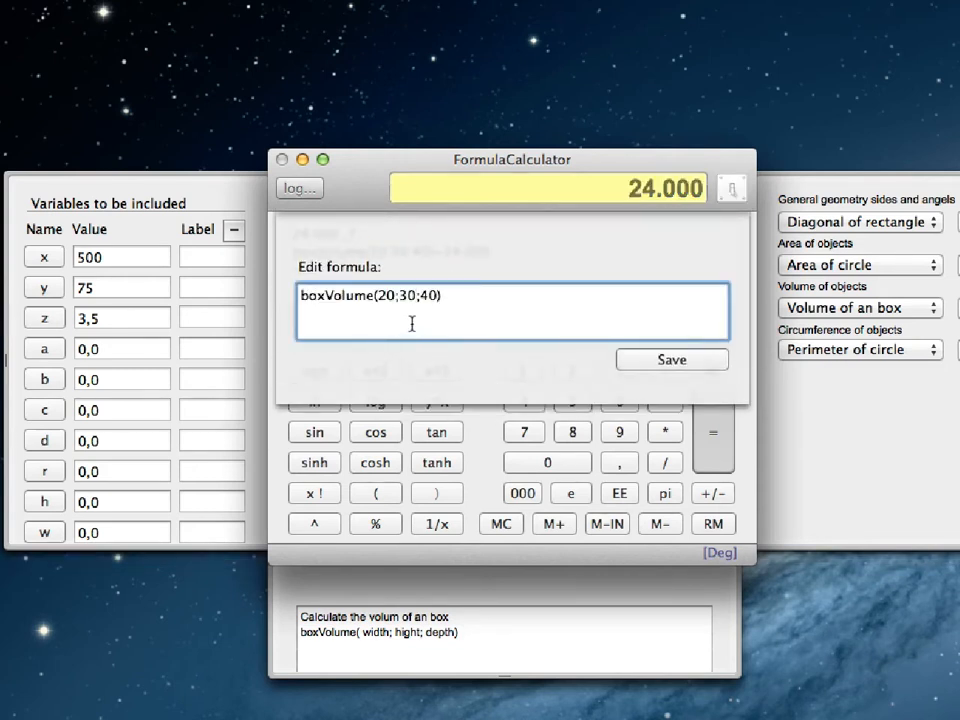
{"action": "double_click", "coordinate": [397, 313]}
{"action": "left_click", "coordinate": [397, 313]}
{"action": "key", "text": "BackSpace"}
{"action": "key", "text": "BackSpace"}
{"action": "type", "text": "y"}
Complete the edited formula as boxVolume(y;z;x), save it and finalize the calculation
{"action": "left_click", "coordinate": [406, 305]}
{"action": "left_click", "coordinate": [408, 305]}
{"action": "key", "text": "BackSpace"}
{"action": "key", "text": "BackSpace"}
{"action": "key", "text": "BackSpace"}
{"action": "type", "text": ";z"}
{"action": "left_click", "coordinate": [414, 300]}
{"action": "key", "text": "BackSpace"}
{"action": "key", "text": "BackSpace"}
{"action": "left_click", "coordinate": [670, 361]}
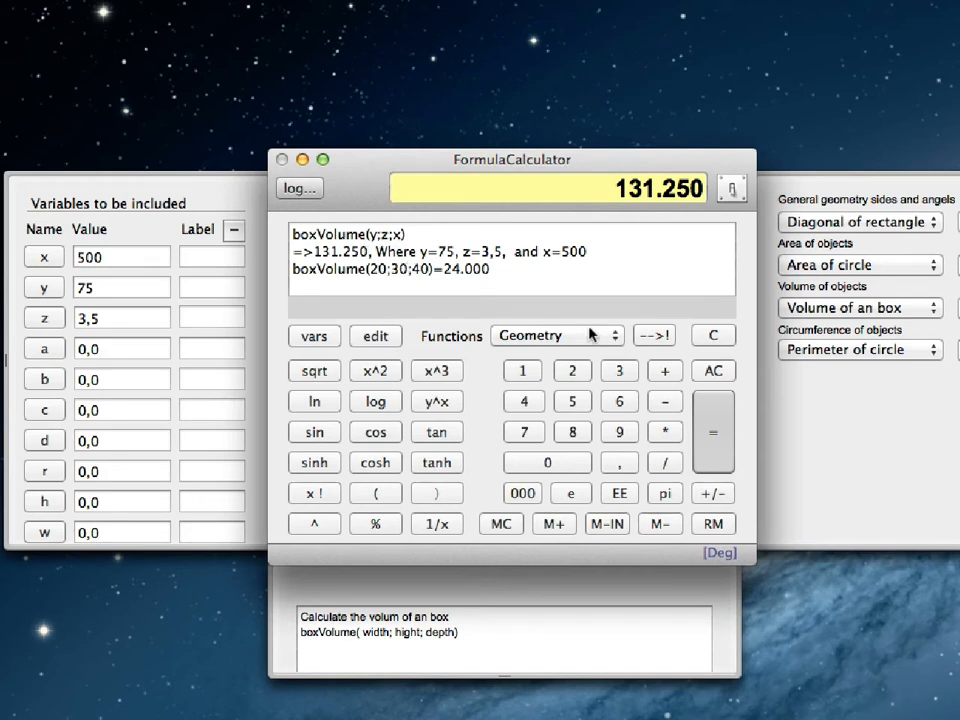
{"action": "left_click", "coordinate": [712, 420]}
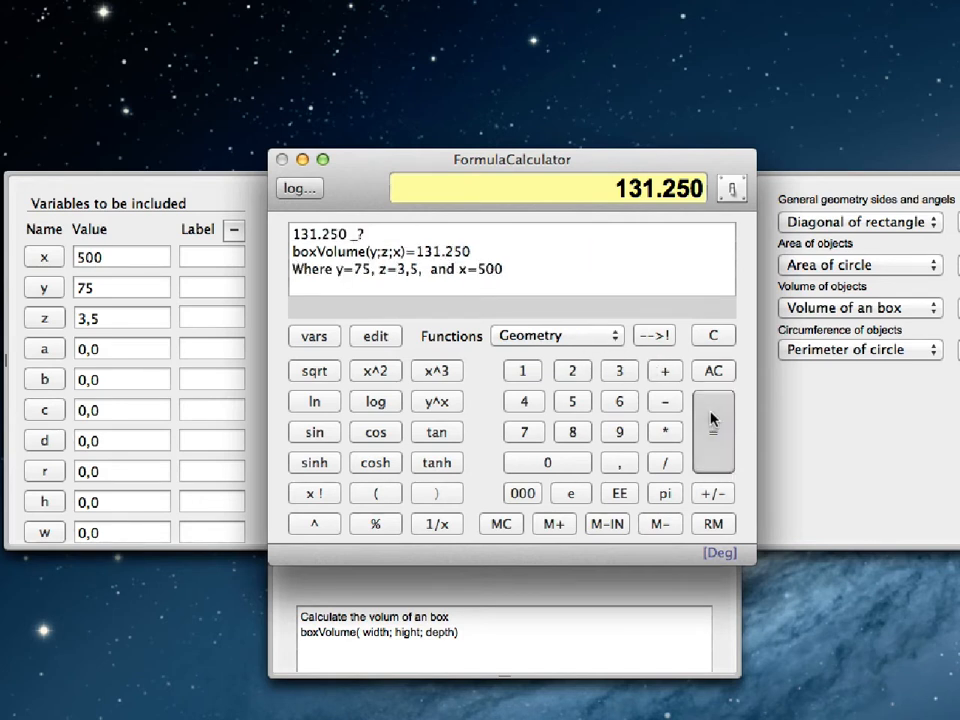
Open the calculation log, review both logged box volume calculations and clear the log
{"action": "left_click", "coordinate": [302, 190]}
{"action": "left_click_drag", "start_coordinate": [640, 137], "coordinate": [543, 135]}
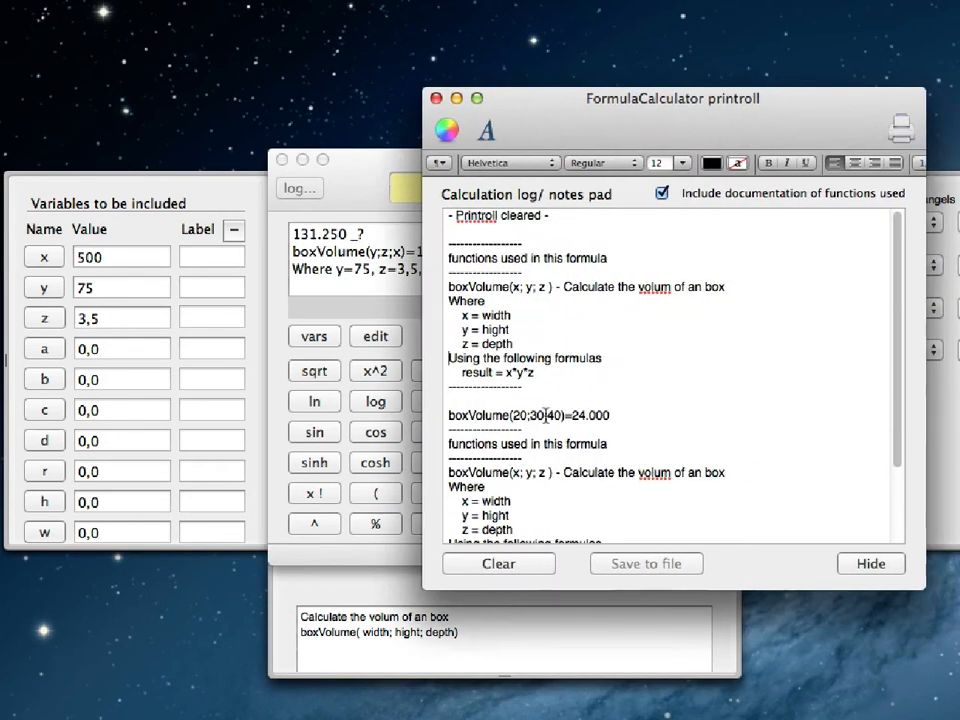
{"action": "scroll", "coordinate": [546, 420], "scroll_direction": "down", "scroll_amount": 1}
{"action": "scroll", "coordinate": [546, 420], "scroll_direction": "down", "scroll_amount": 5}
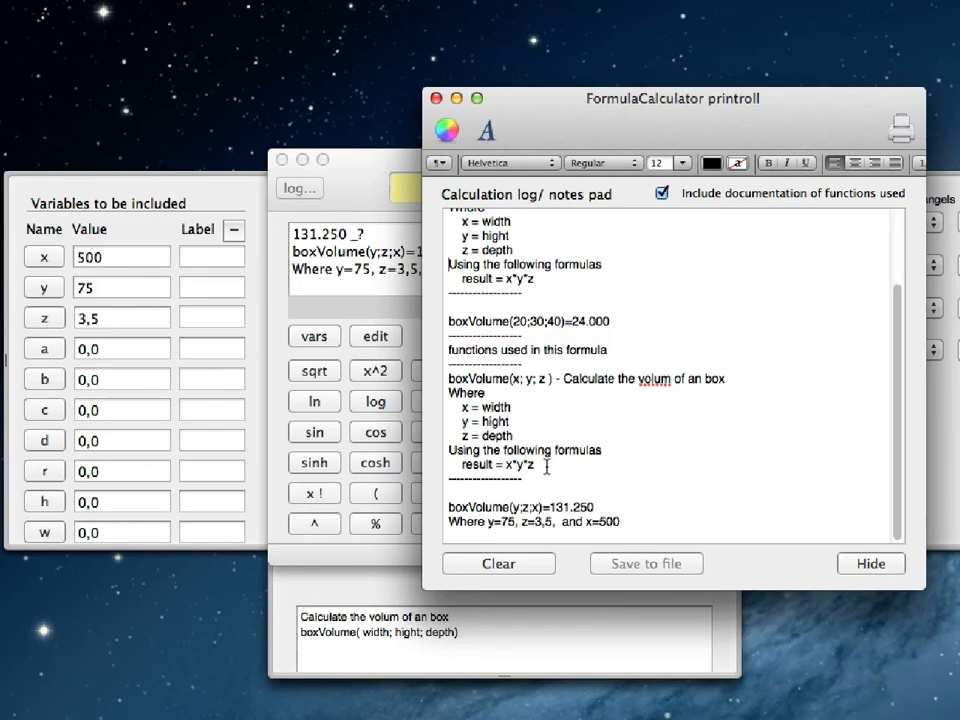
{"action": "left_click", "coordinate": [505, 567]}
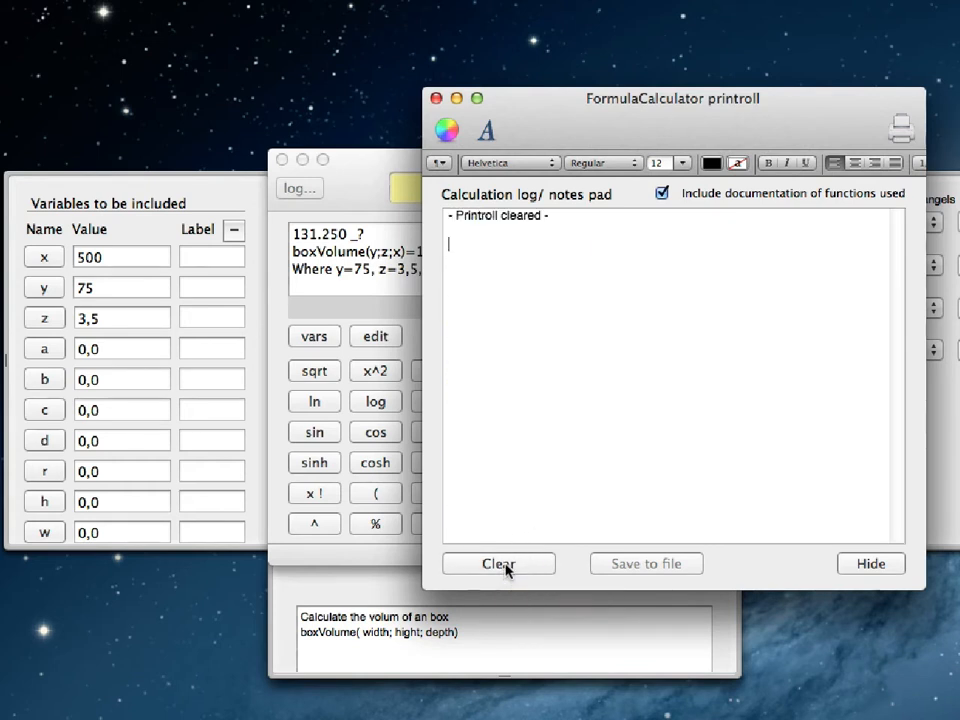
Close the calculation log and examine the calculator's current formula line and the previous box volume formula
{"action": "left_click", "coordinate": [436, 99]}
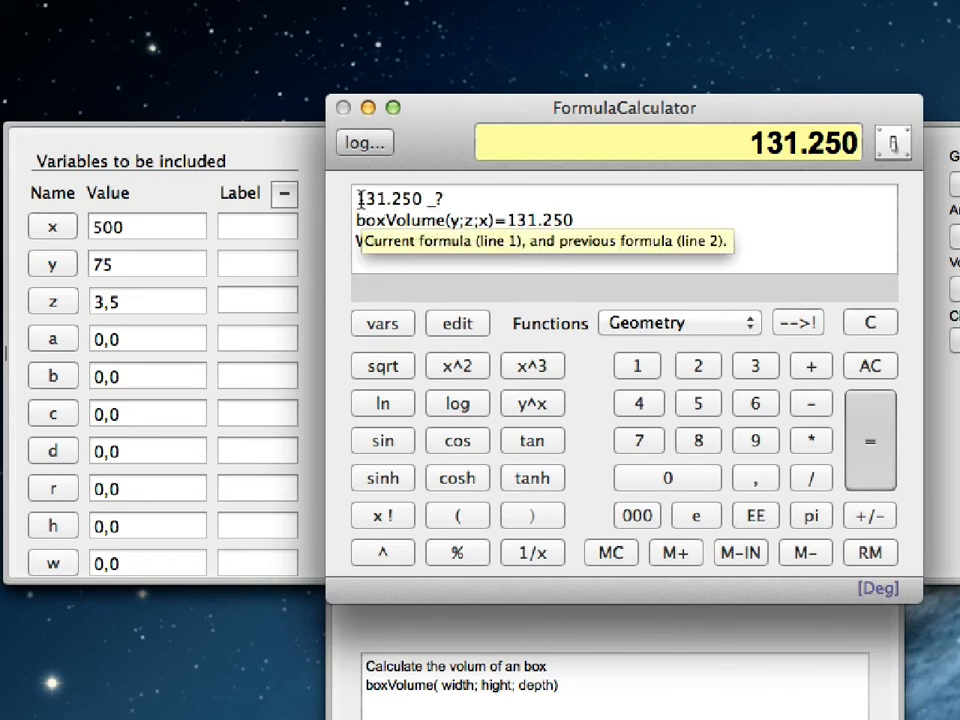
{"action": "left_click_drag", "start_coordinate": [358, 198], "coordinate": [456, 197]}
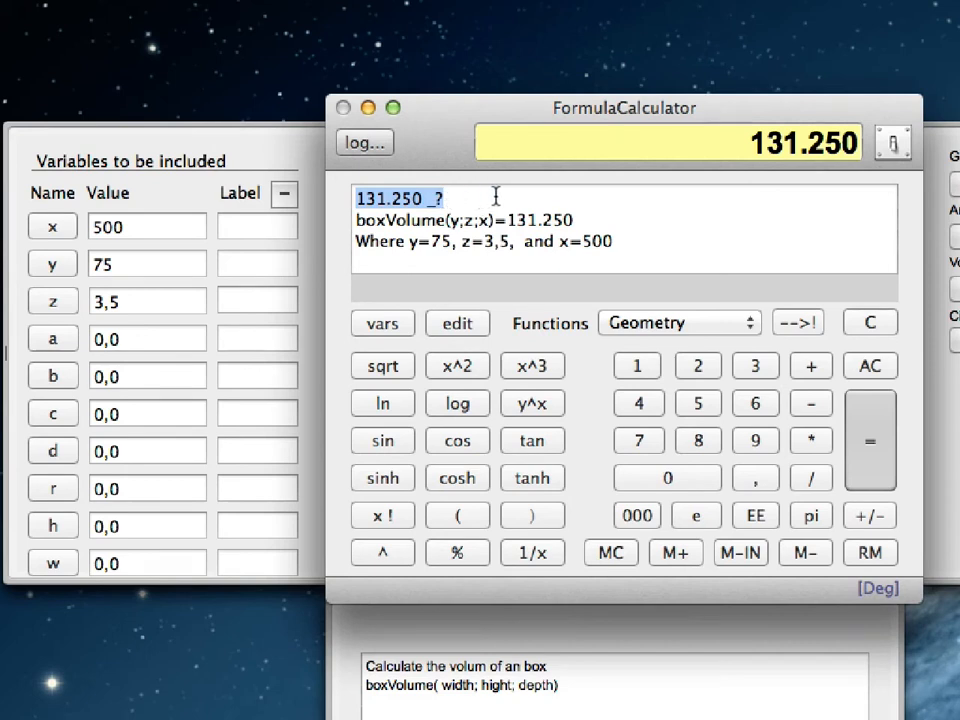
{"action": "left_click", "coordinate": [357, 220]}
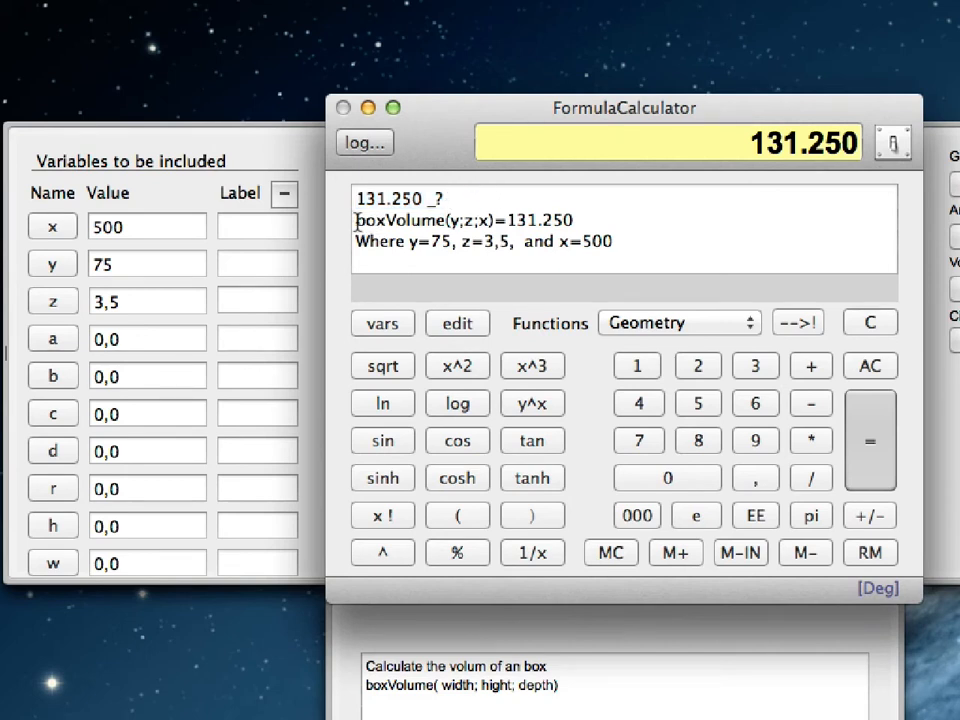
{"action": "left_click_drag", "start_coordinate": [357, 220], "coordinate": [576, 222]}
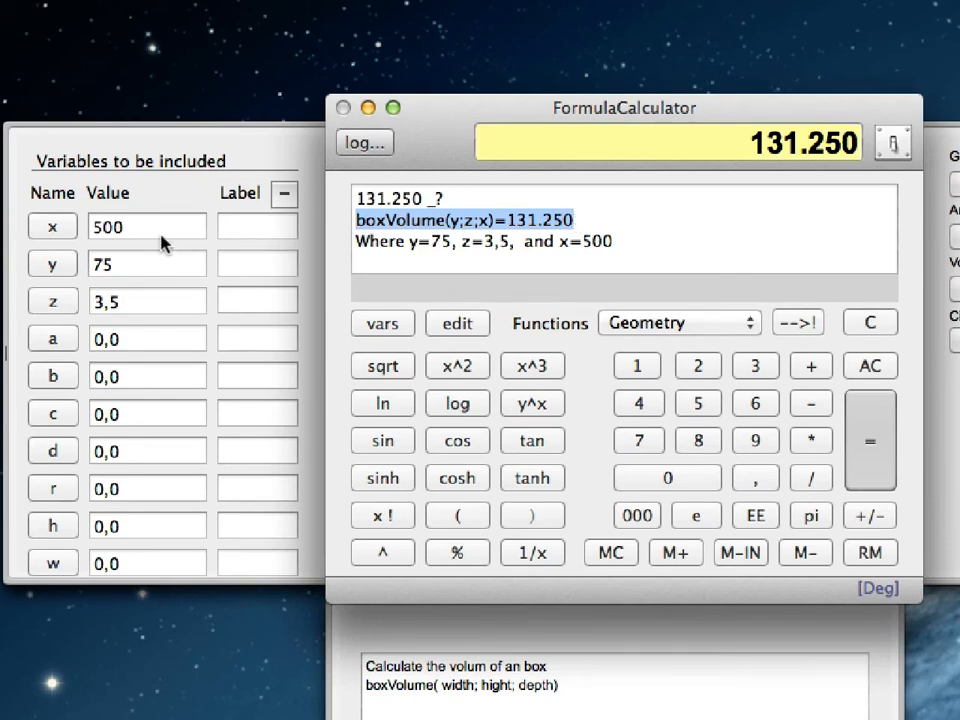
Set the value of variable y to 50
{"action": "double_click", "coordinate": [128, 266]}
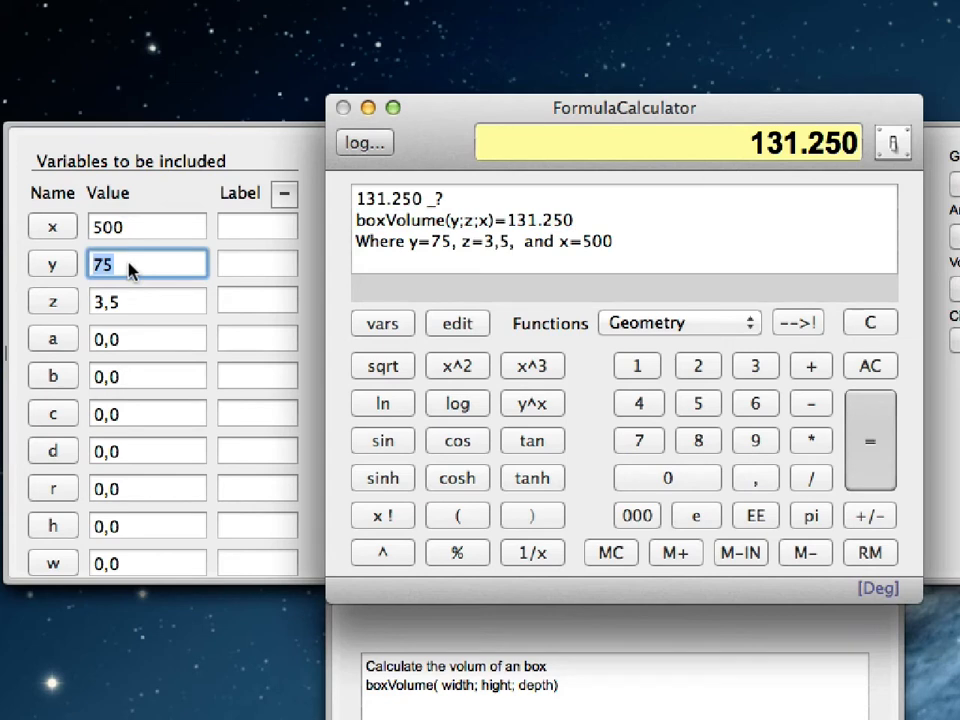
{"action": "type", "text": "50"}
{"action": "key", "text": "Tab"}
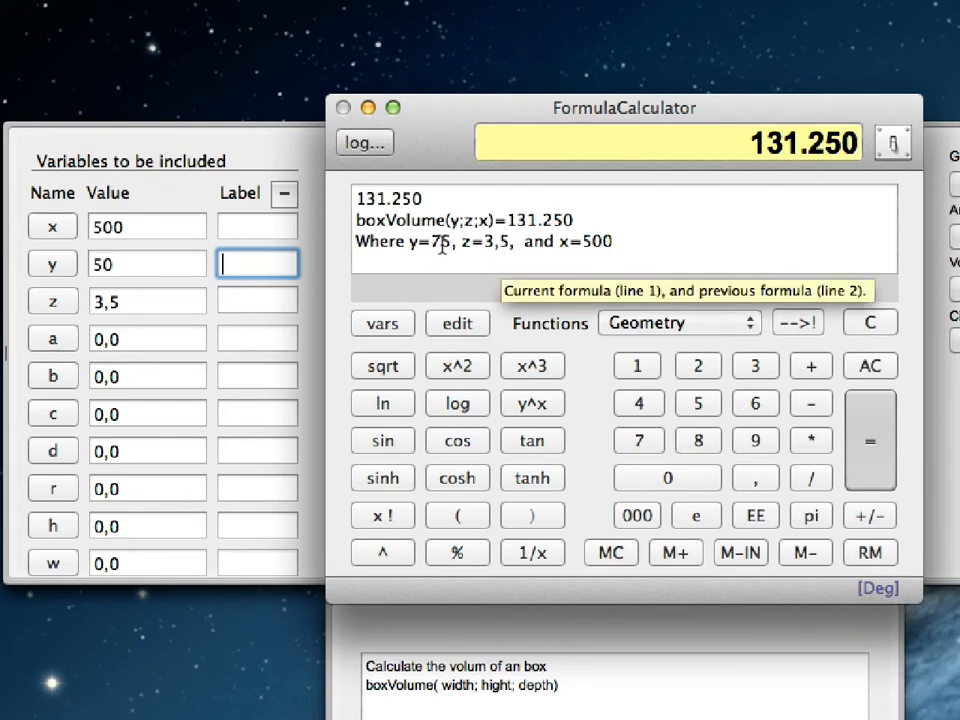
Examine the previous box volume calculation and its variable values, and check the current formula in the formula editor without changing it
{"action": "left_click", "coordinate": [355, 228]}
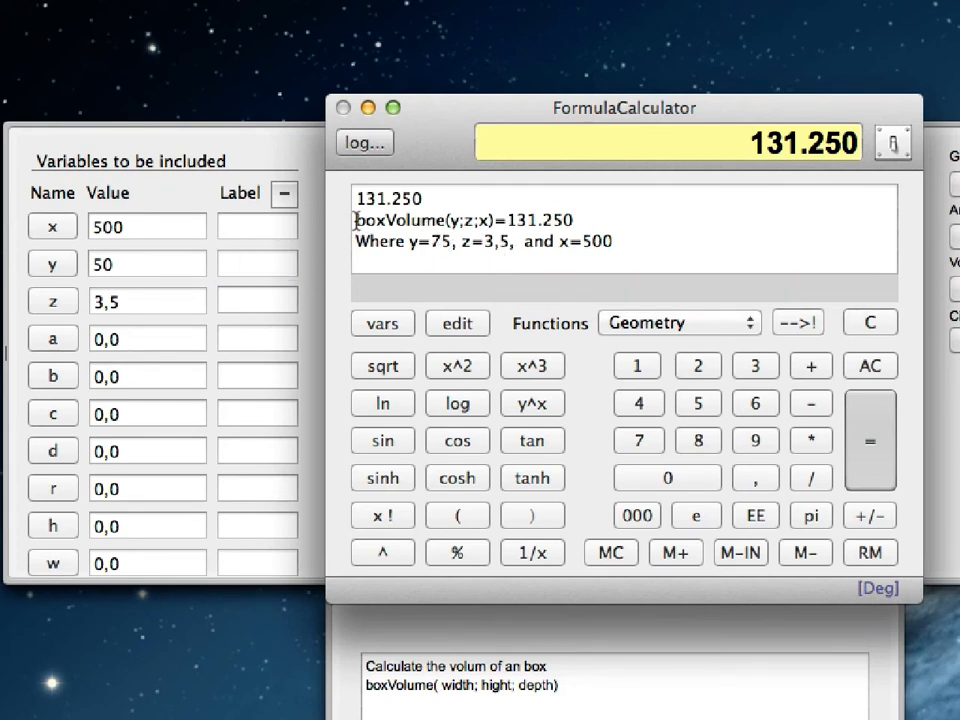
{"action": "left_click_drag", "start_coordinate": [356, 222], "coordinate": [620, 236]}
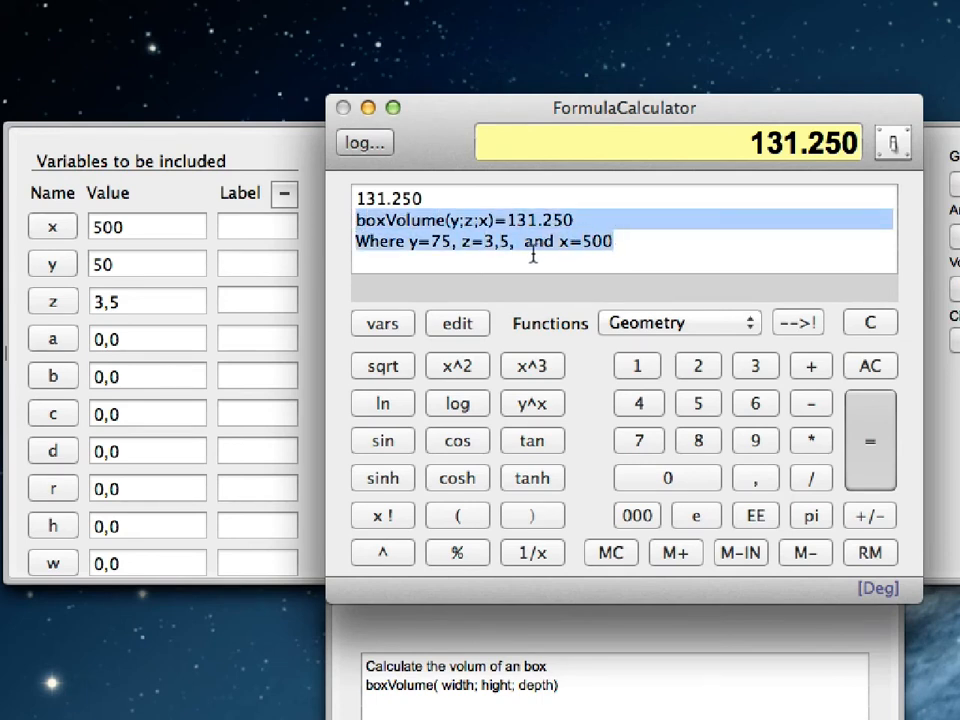
{"action": "left_click", "coordinate": [499, 240]}
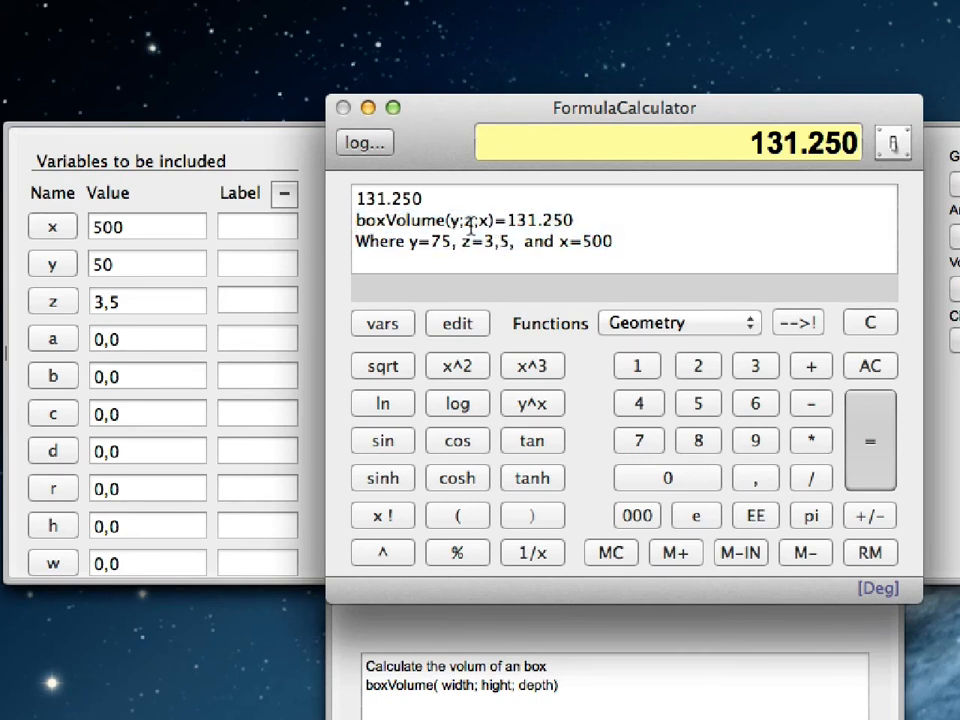
{"action": "left_click", "coordinate": [456, 323]}
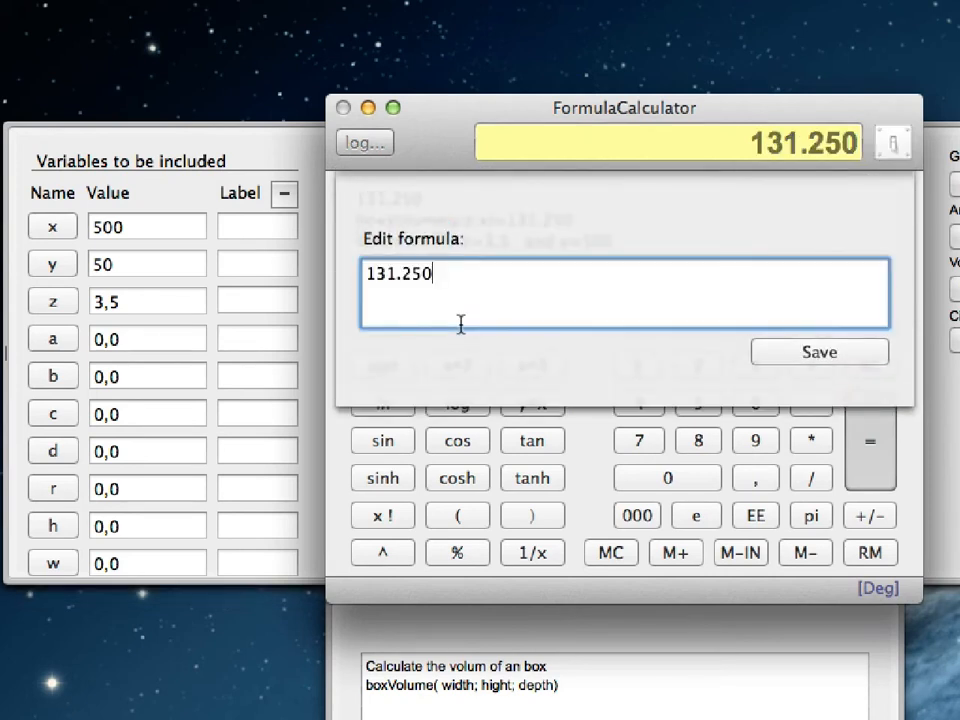
{"action": "left_click", "coordinate": [819, 353]}
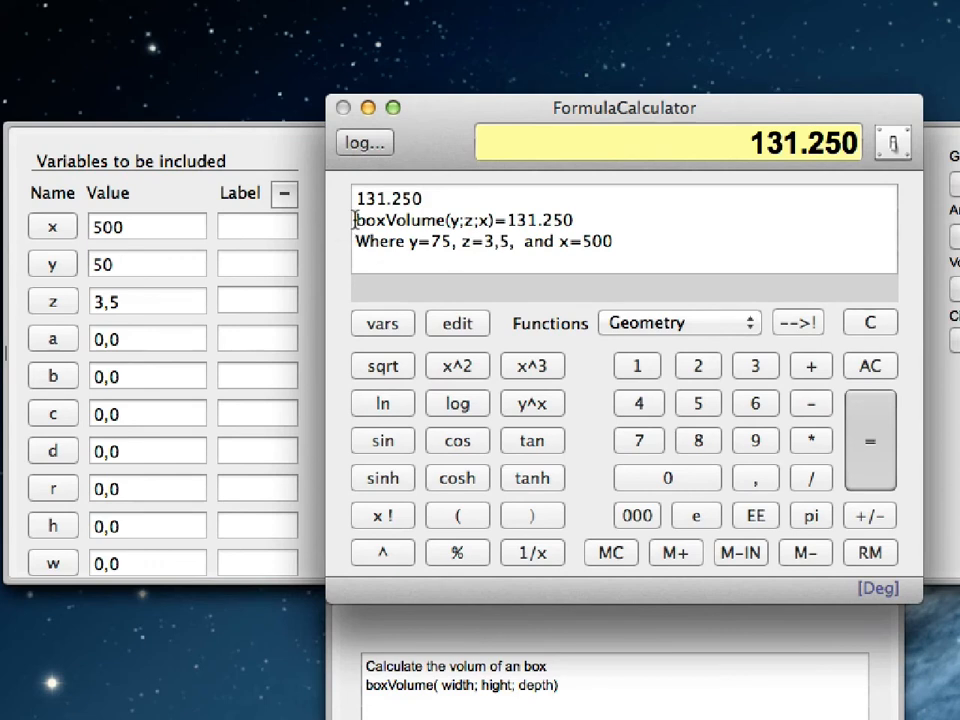
Copy boxVolume(y;z;x) from the previous calculation, replace the content of the formula editor with it and save
{"action": "left_click_drag", "start_coordinate": [354, 220], "coordinate": [494, 221]}
{"action": "key", "text": "super+c"}
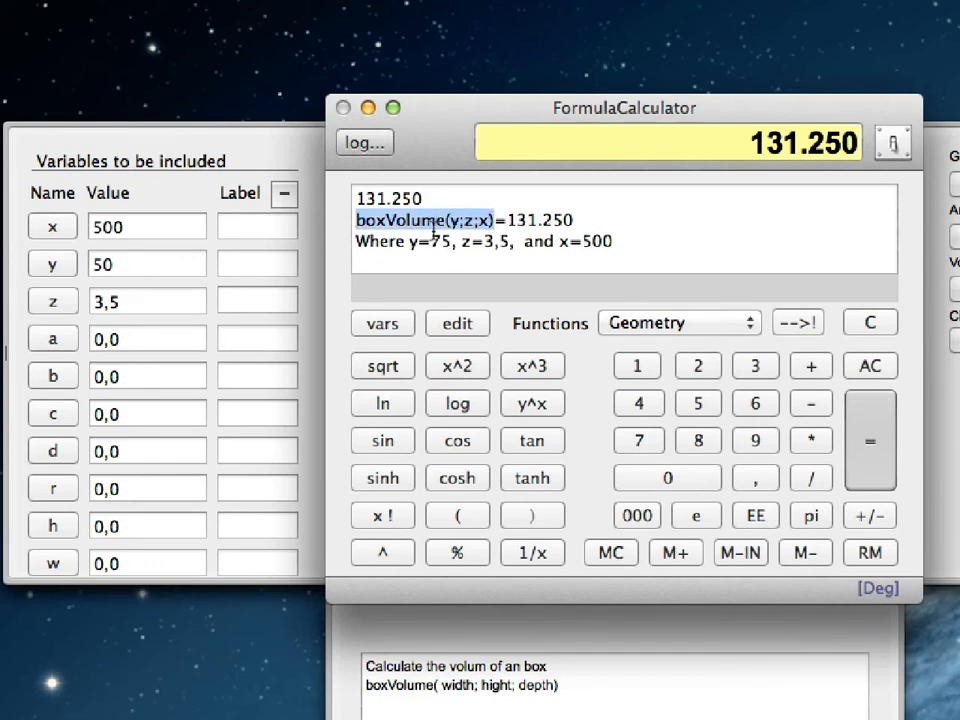
{"action": "left_click", "coordinate": [457, 324]}
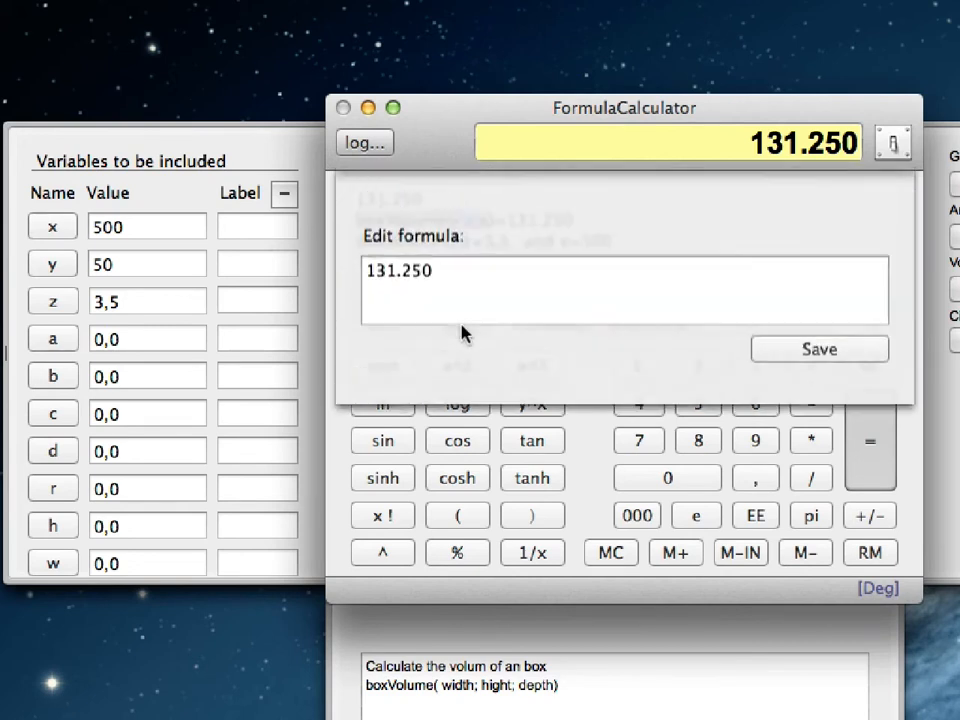
{"action": "left_click_drag", "start_coordinate": [468, 282], "coordinate": [339, 272]}
{"action": "key", "text": "super+v"}
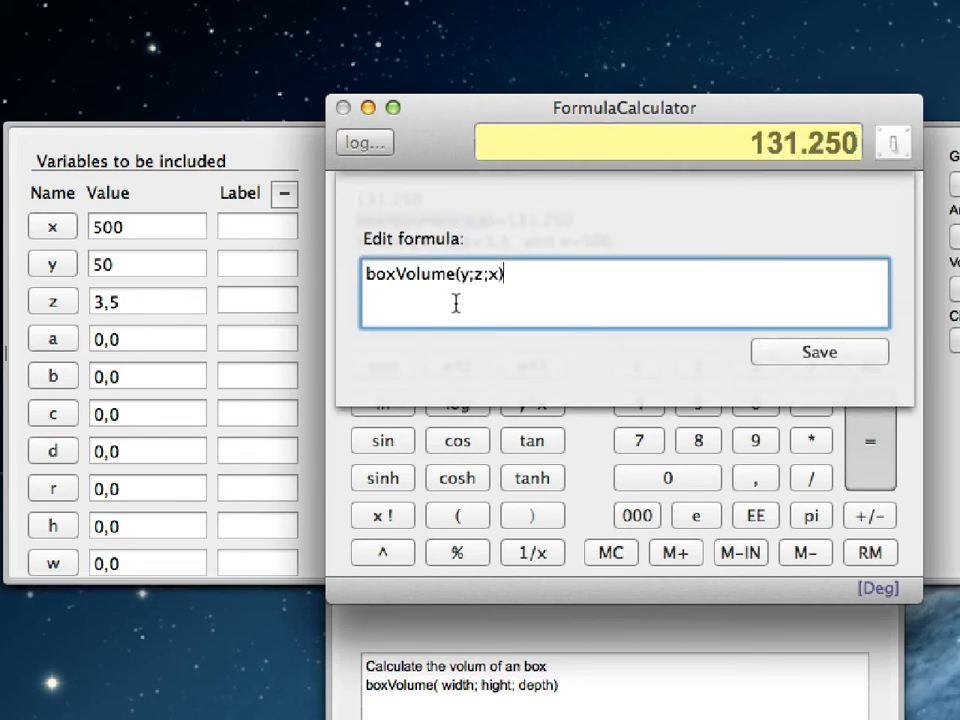
{"action": "left_click", "coordinate": [810, 354]}
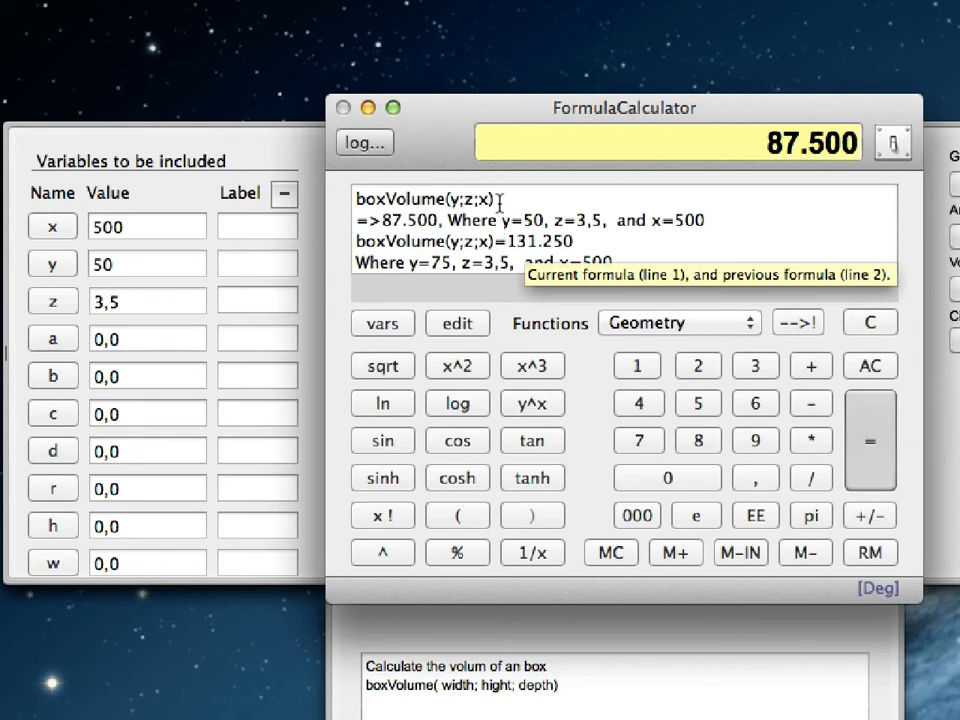
Copy the current formula, switch to Notes and store boxVolume(y;z;x) in a new note headed "Box volum"
{"action": "left_click_drag", "start_coordinate": [493, 199], "coordinate": [356, 197]}
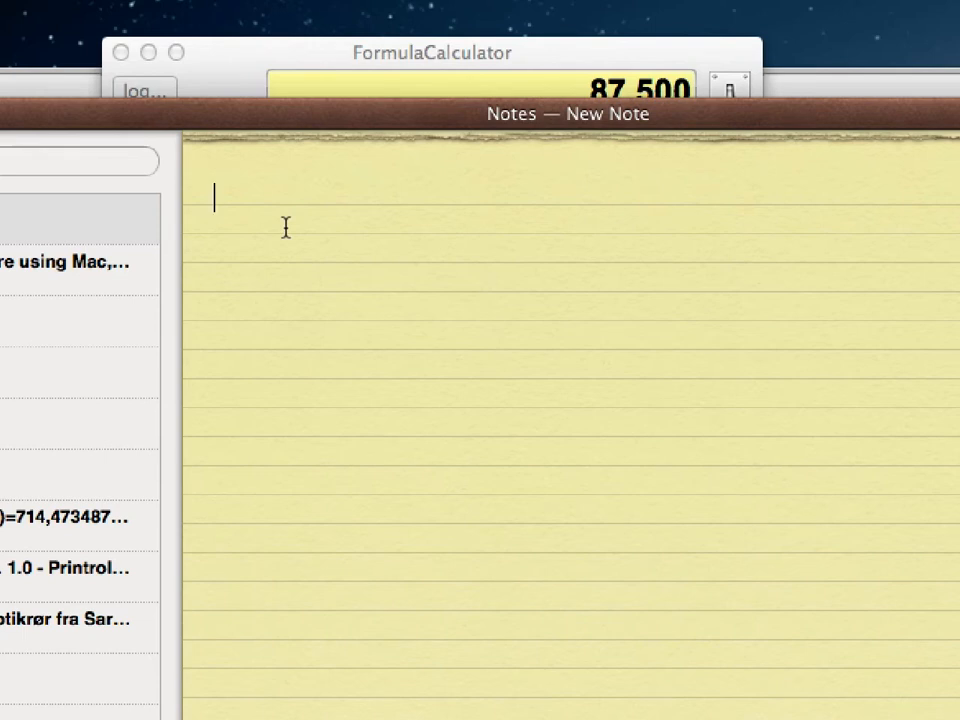
{"action": "type", "text": "B"}
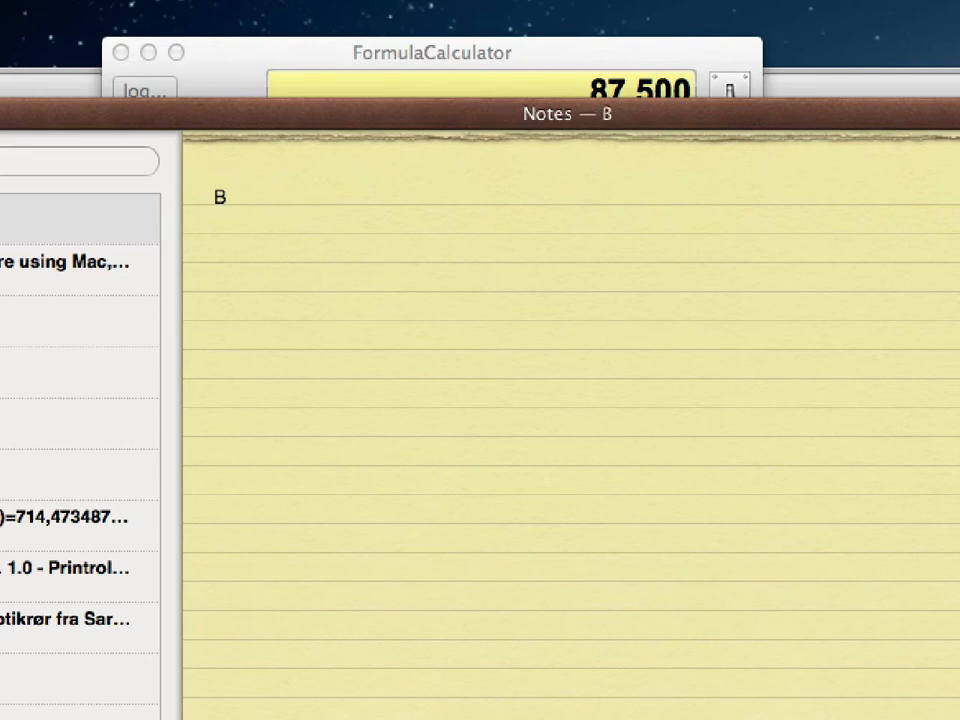
{"action": "type", "text": "ox volum"}
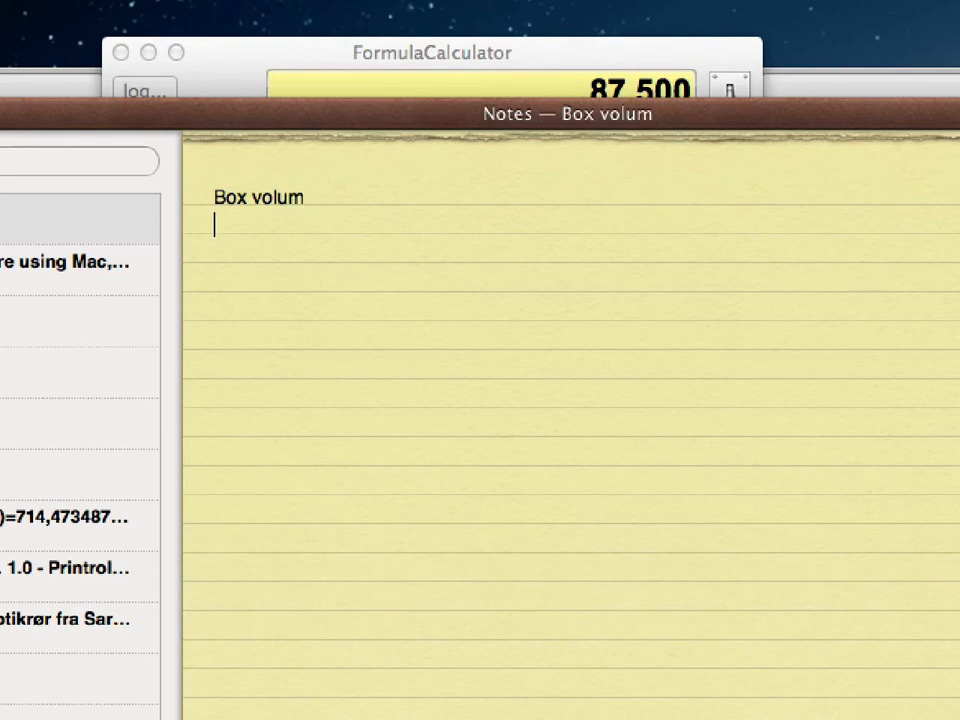
{"action": "key", "text": "Return"}
{"action": "type", "text": "boxVolume(y;z;x)"}
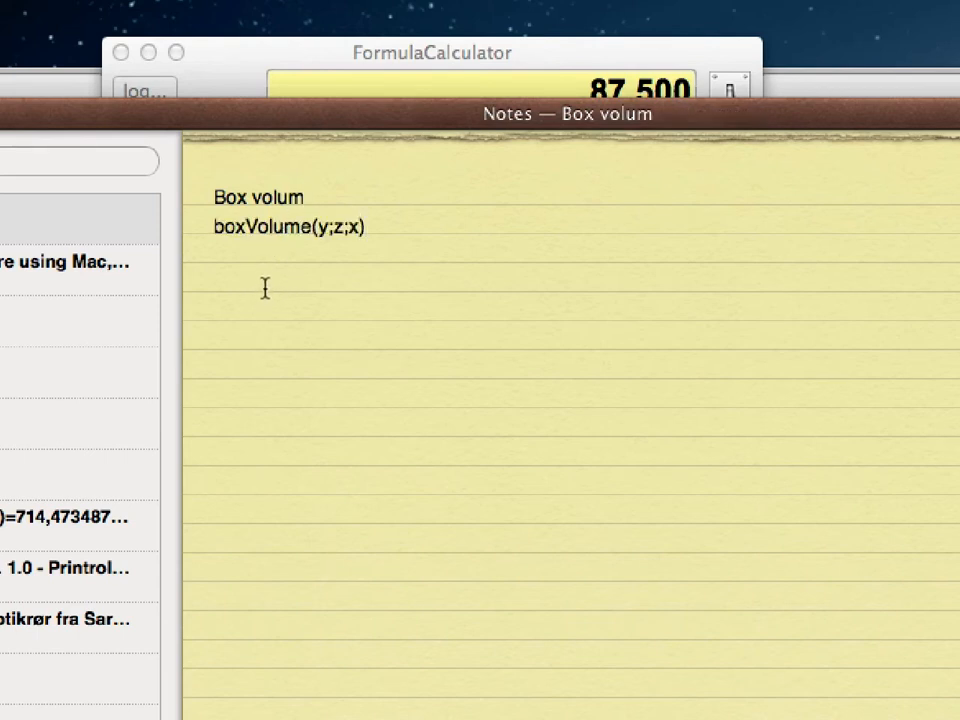
{"action": "key", "text": "Return"}
{"action": "left_click_drag", "start_coordinate": [73, 129], "coordinate": [150, 257]}
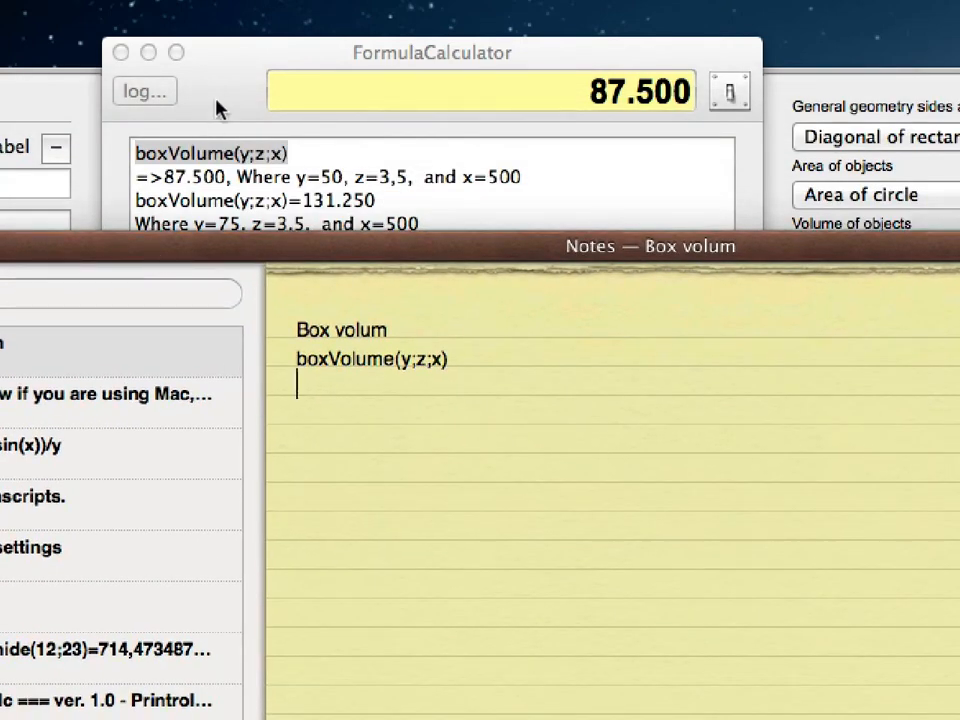
Clear FormulaCalculator, copy boxVolume(y;z;x) from the "Box volum" note and paste it into the calculator as the current formula
{"action": "left_click", "coordinate": [228, 88]}
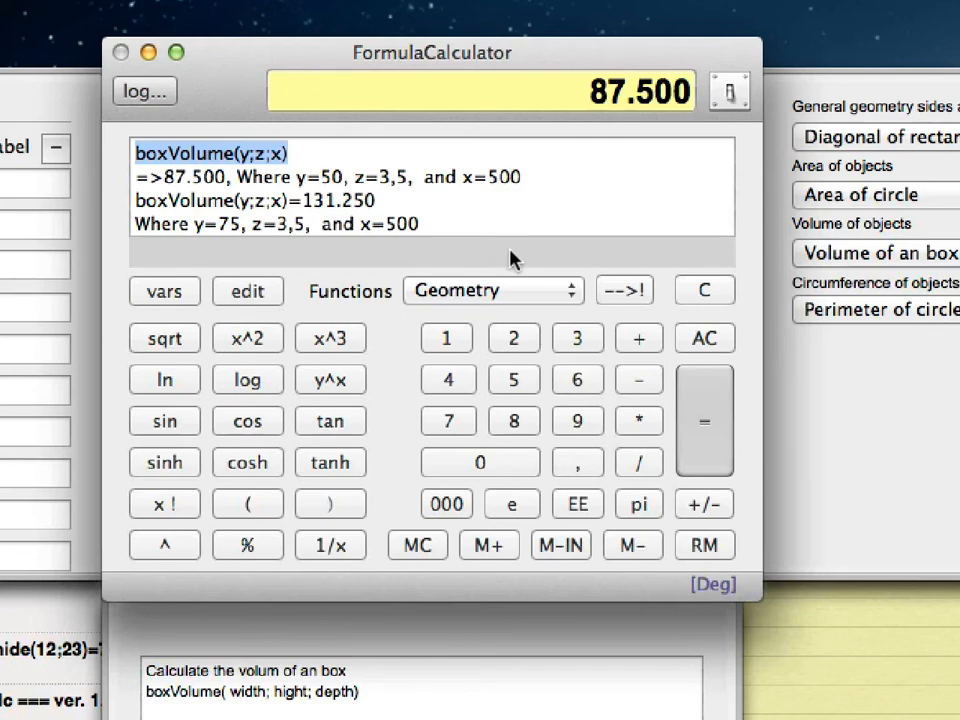
{"action": "left_click", "coordinate": [704, 338]}
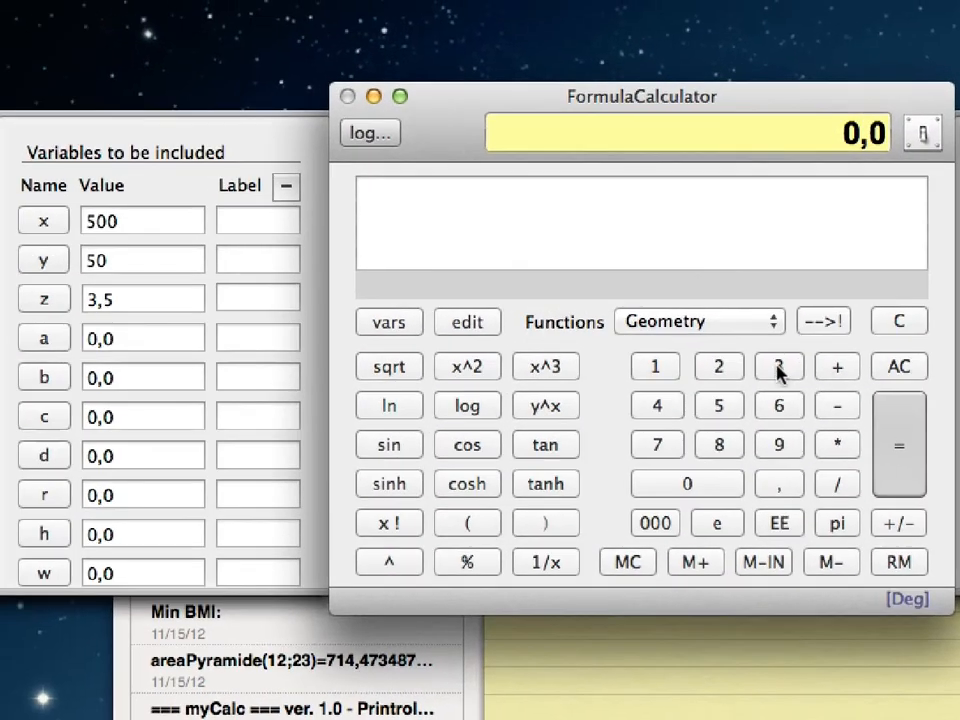
{"action": "left_click", "coordinate": [935, 625]}
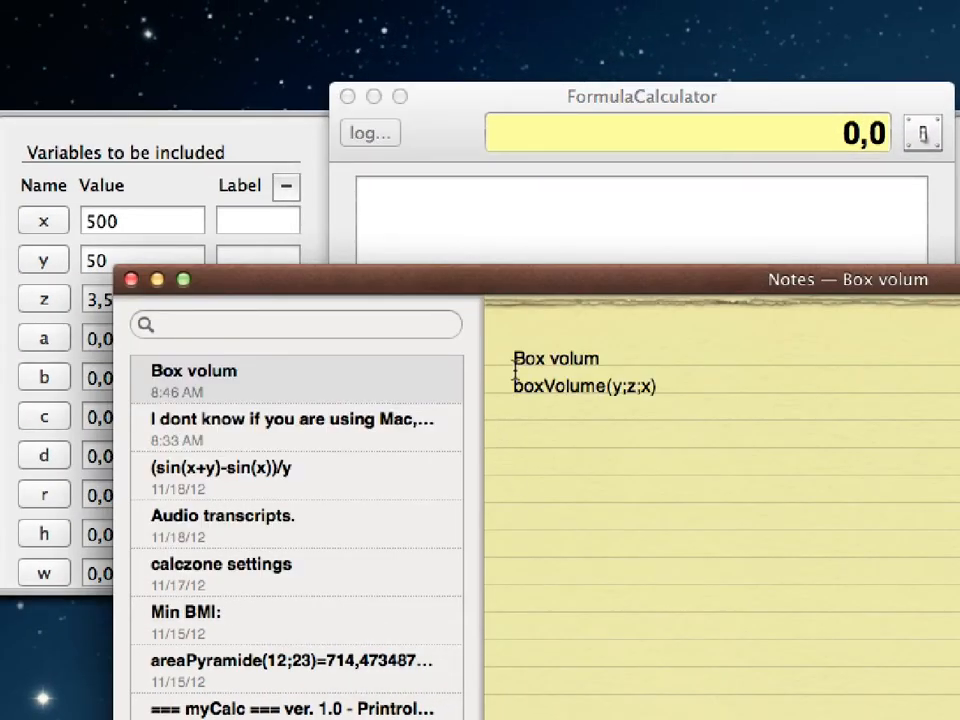
{"action": "left_click_drag", "start_coordinate": [514, 395], "coordinate": [658, 397]}
{"action": "key", "text": "super+c"}
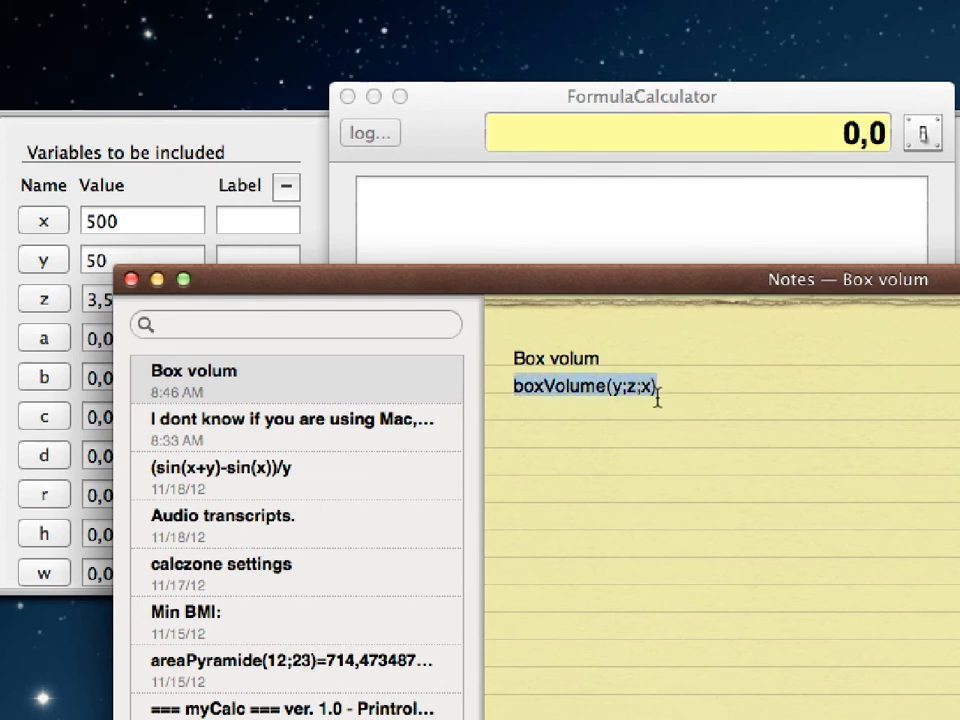
{"action": "left_click", "coordinate": [455, 224]}
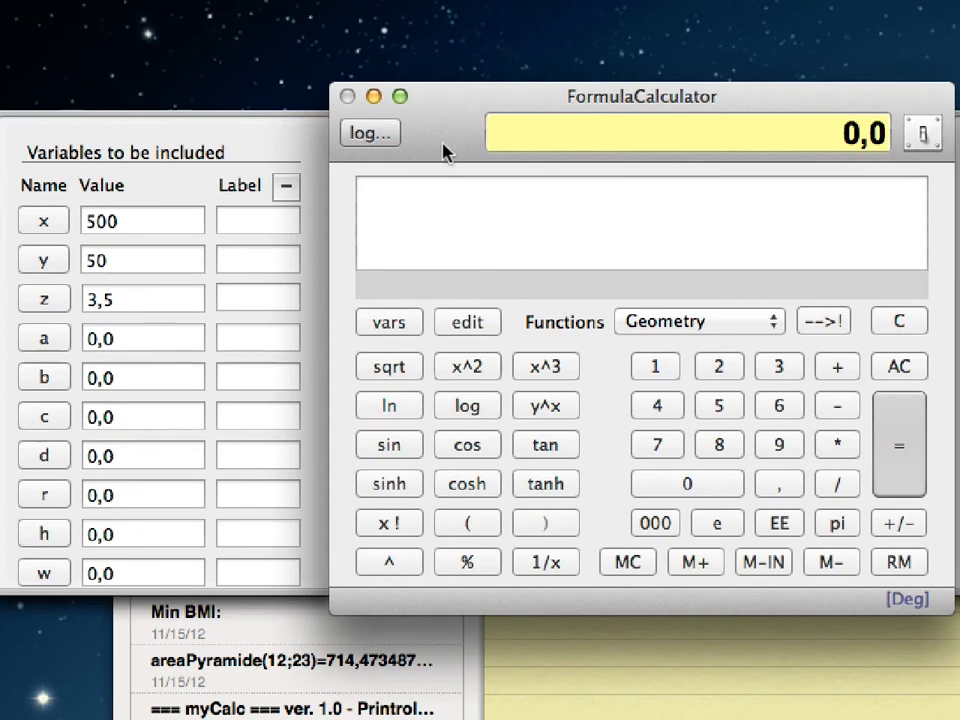
{"action": "left_click", "coordinate": [905, 368]}
{"action": "key", "text": "super+v"}
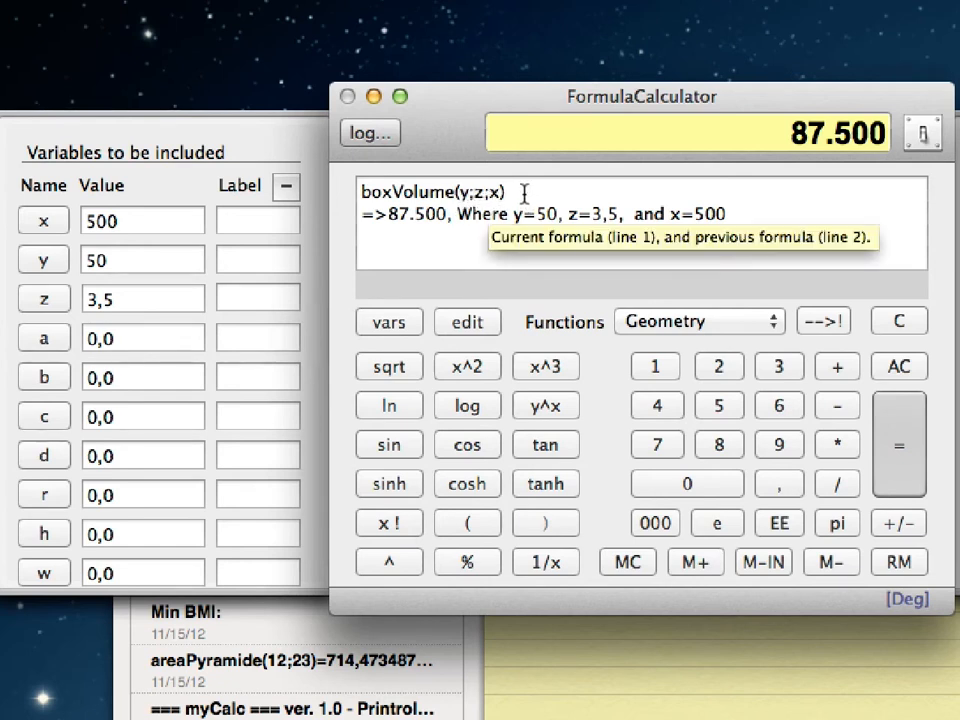
Clear the calculator and enter the formula 2*x/2*y using the variables x and y
{"action": "left_click", "coordinate": [901, 368]}
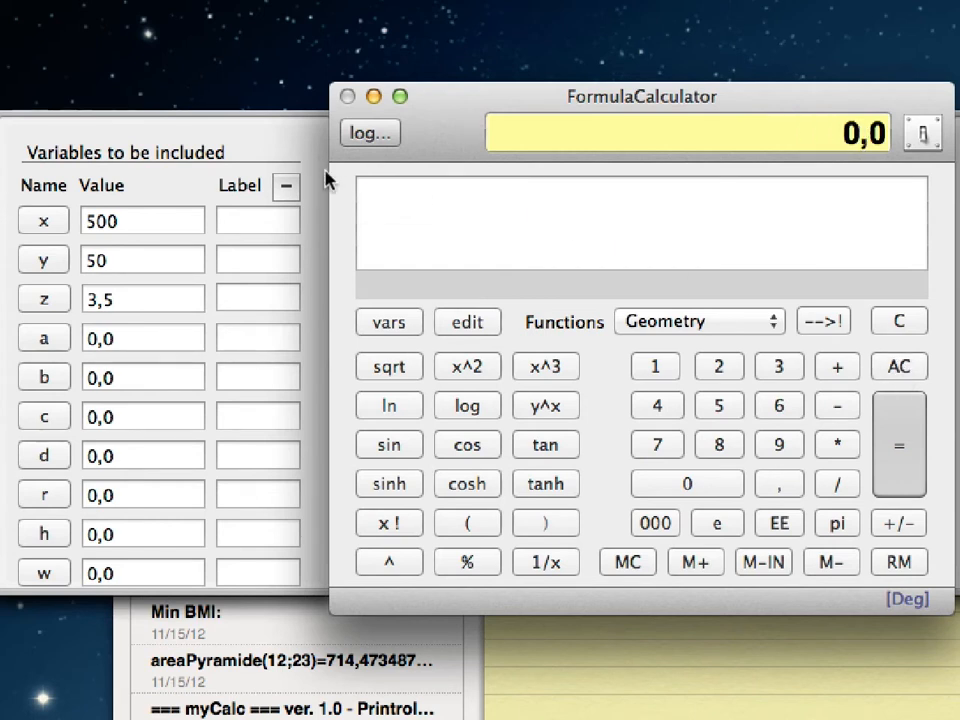
{"action": "left_click", "coordinate": [914, 366]}
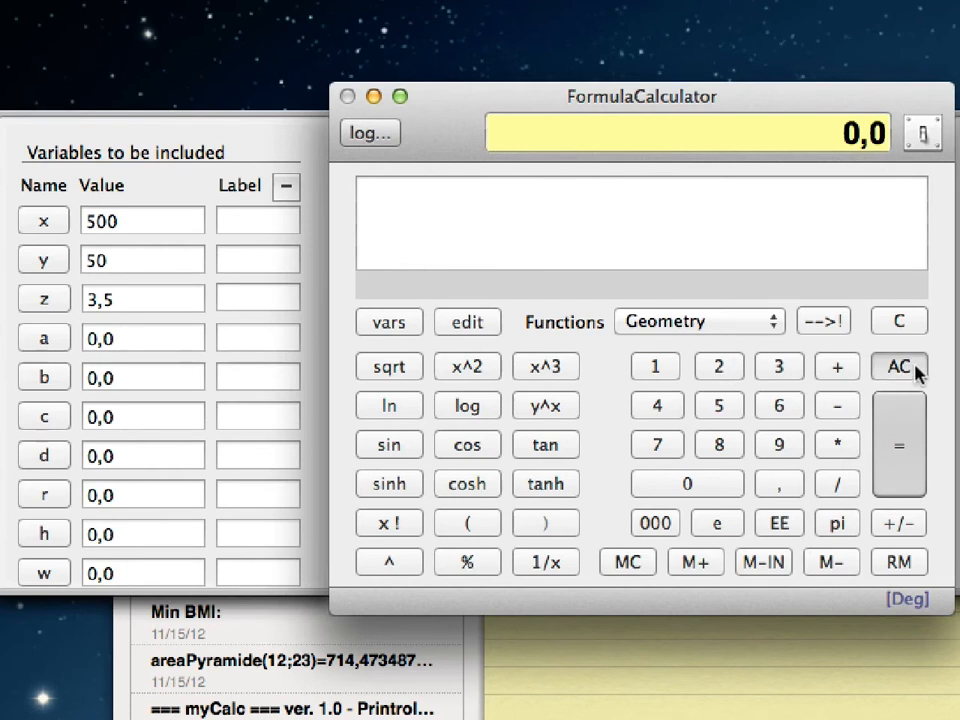
{"action": "left_click", "coordinate": [724, 378]}
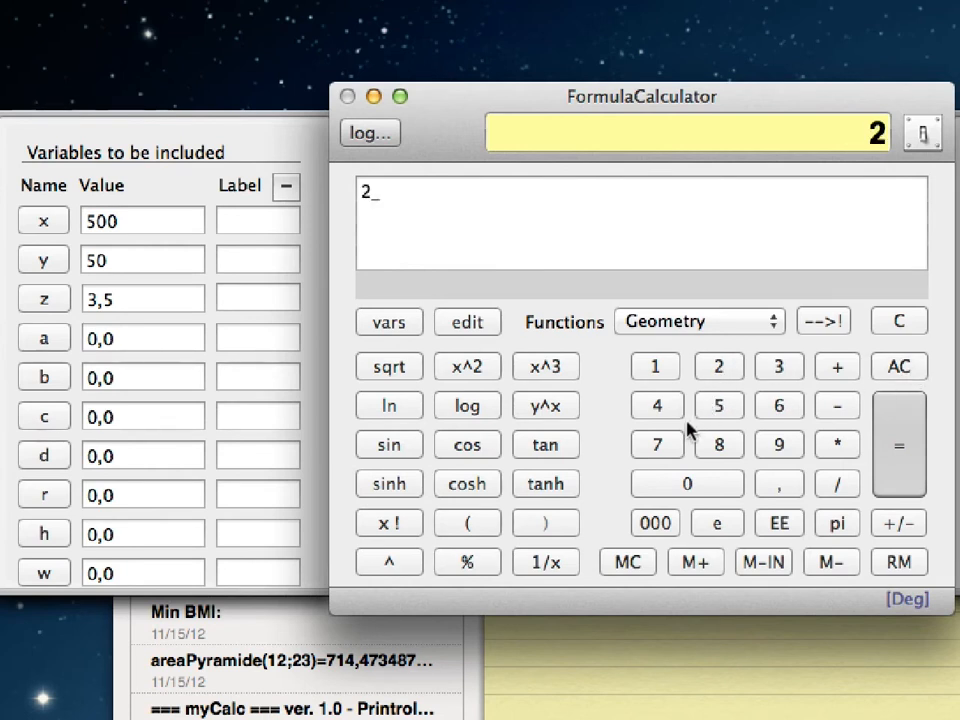
{"action": "left_click", "coordinate": [44, 222]}
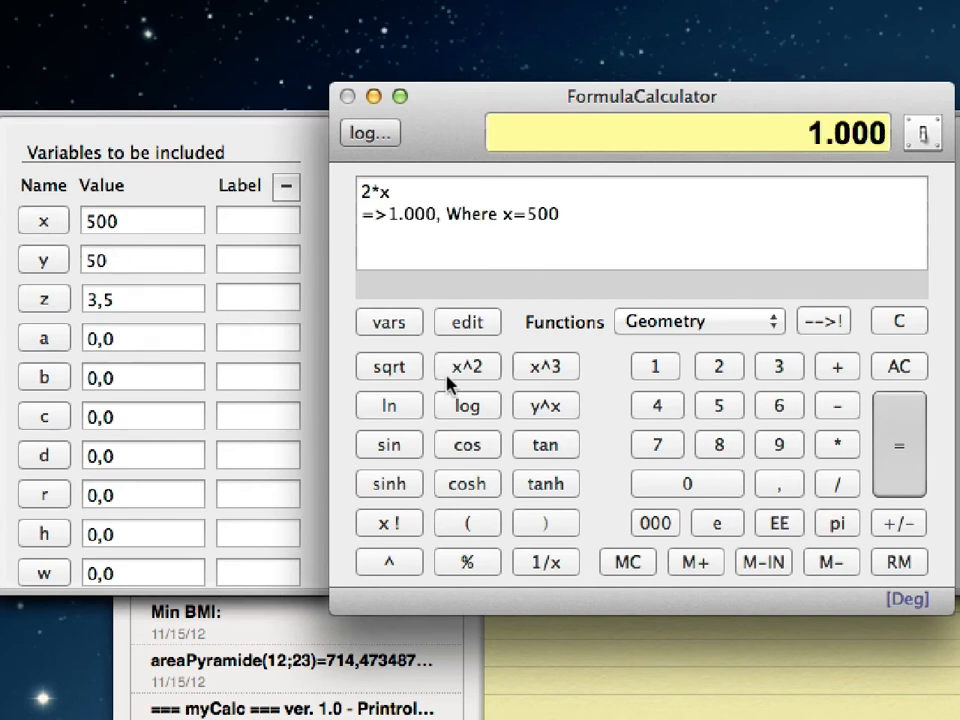
{"action": "left_click", "coordinate": [838, 484]}
{"action": "left_click", "coordinate": [718, 368]}
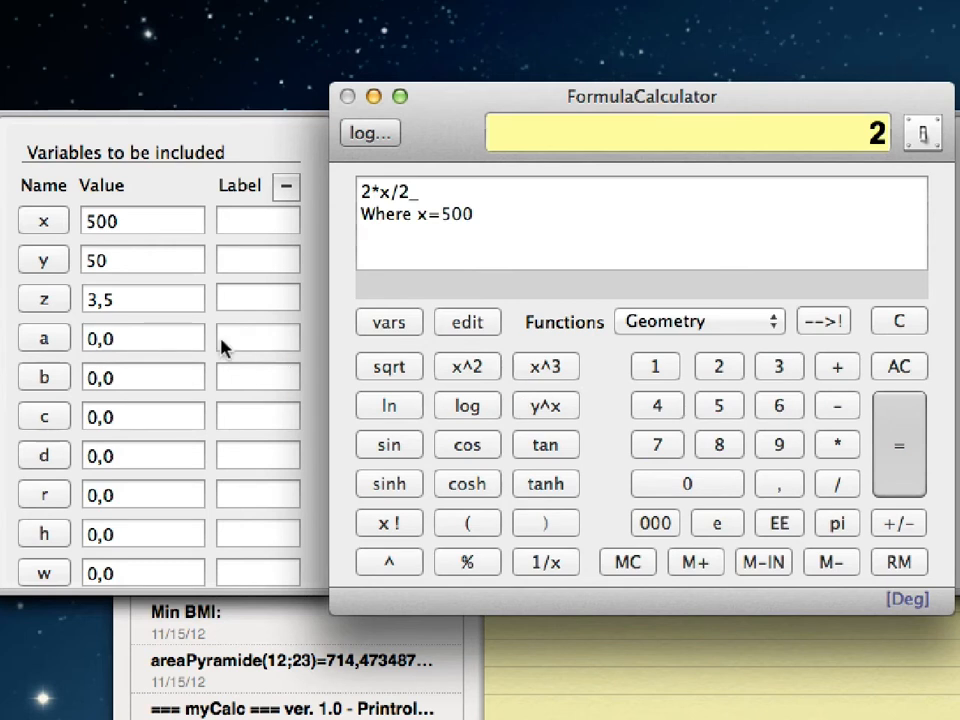
{"action": "left_click", "coordinate": [46, 266]}
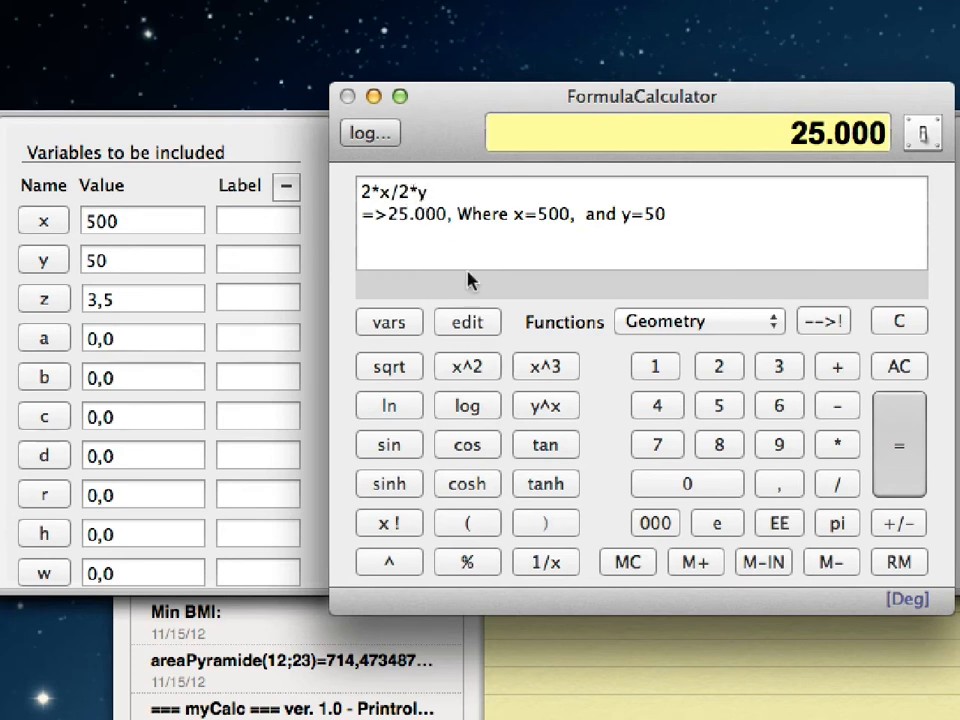
Edit the formula to enclose the denominator in parentheses as 2*x/(2*y) and save it
{"action": "left_click", "coordinate": [468, 326]}
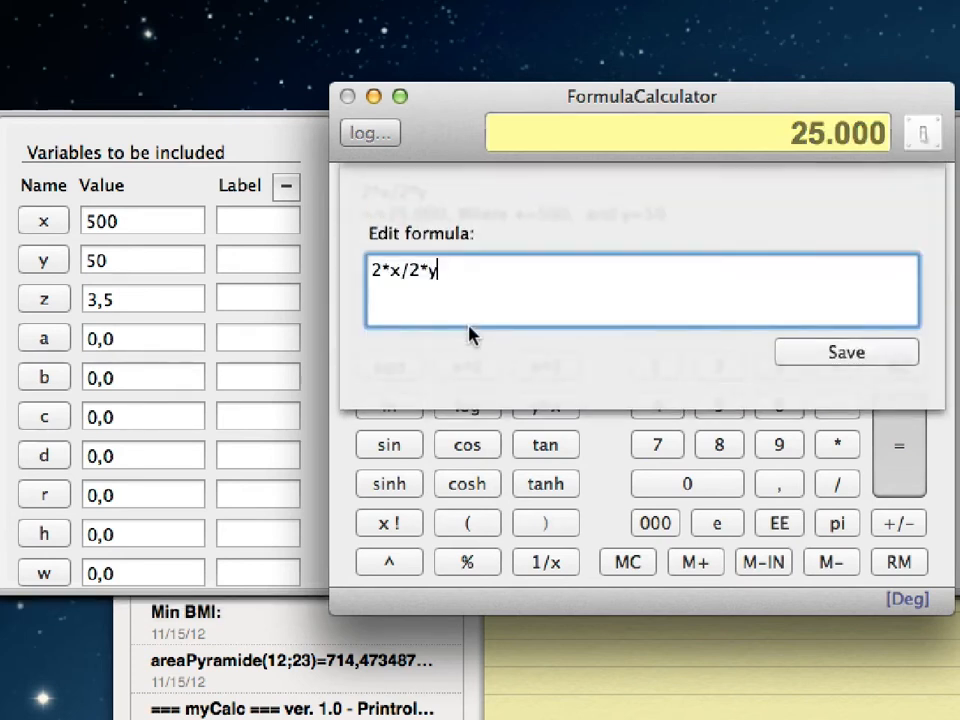
{"action": "left_click", "coordinate": [411, 280]}
{"action": "type", "text": "("}
{"action": "left_click", "coordinate": [452, 280]}
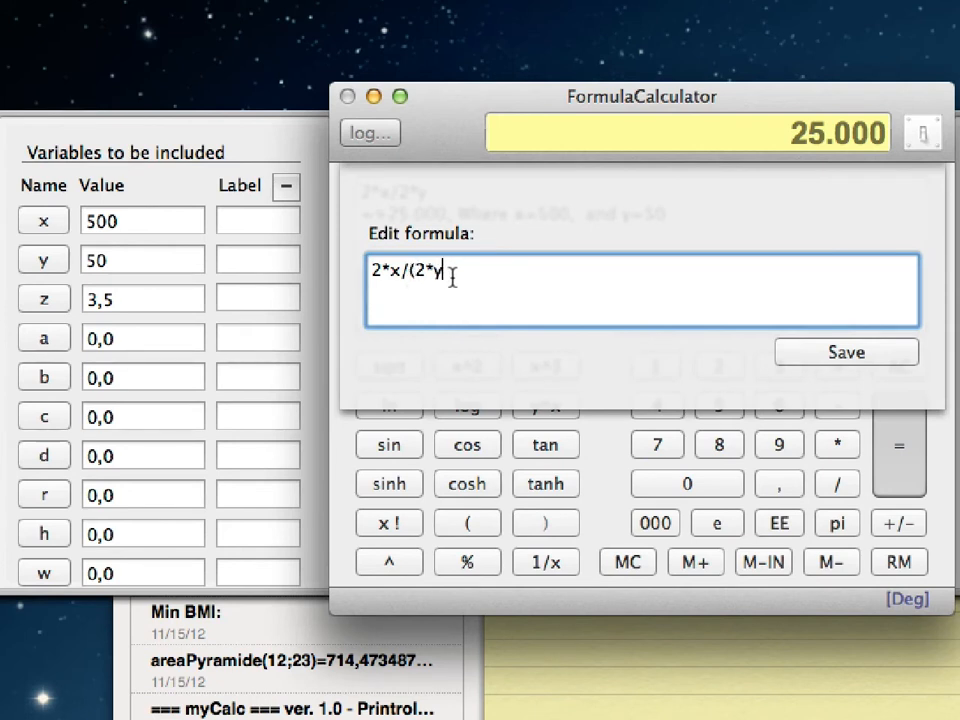
{"action": "type", "text": ")"}
{"action": "left_click", "coordinate": [792, 360]}
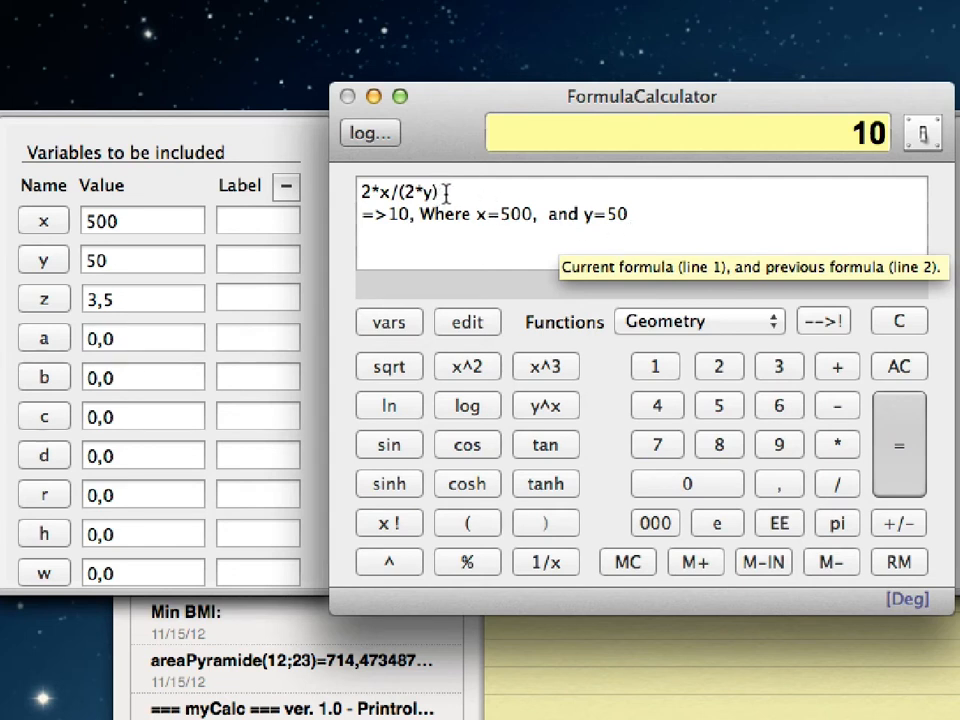
Copy the formula 2*x/(2*y), switch to Notes and add it to the "Box volum" note under the heading "Andre formel:"
{"action": "left_click_drag", "start_coordinate": [447, 192], "coordinate": [336, 186]}
{"action": "key", "text": "super+c"}
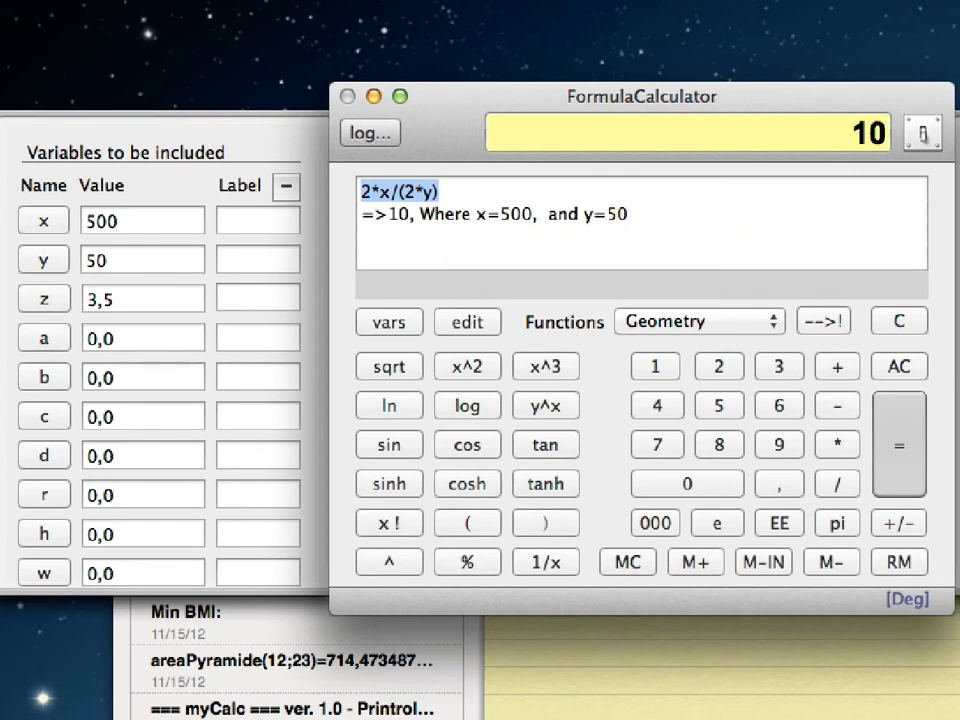
{"action": "left_click", "coordinate": [957, 650]}
{"action": "left_click", "coordinate": [600, 448]}
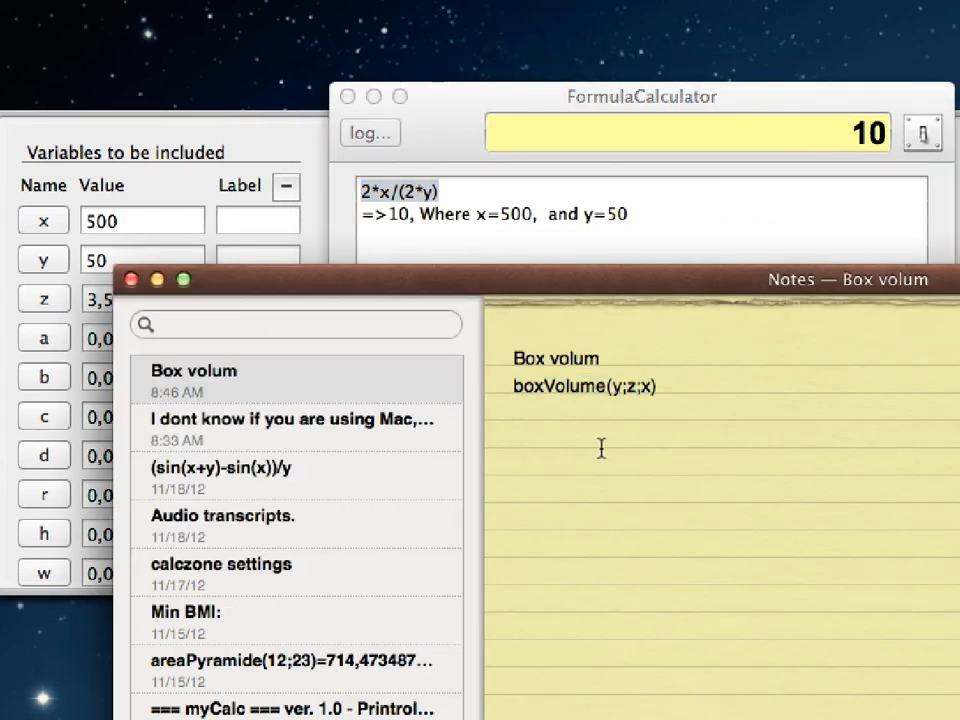
{"action": "key", "text": "Return"}
{"action": "type", "text": "Andre formel:"}
{"action": "key", "text": "super+v"}
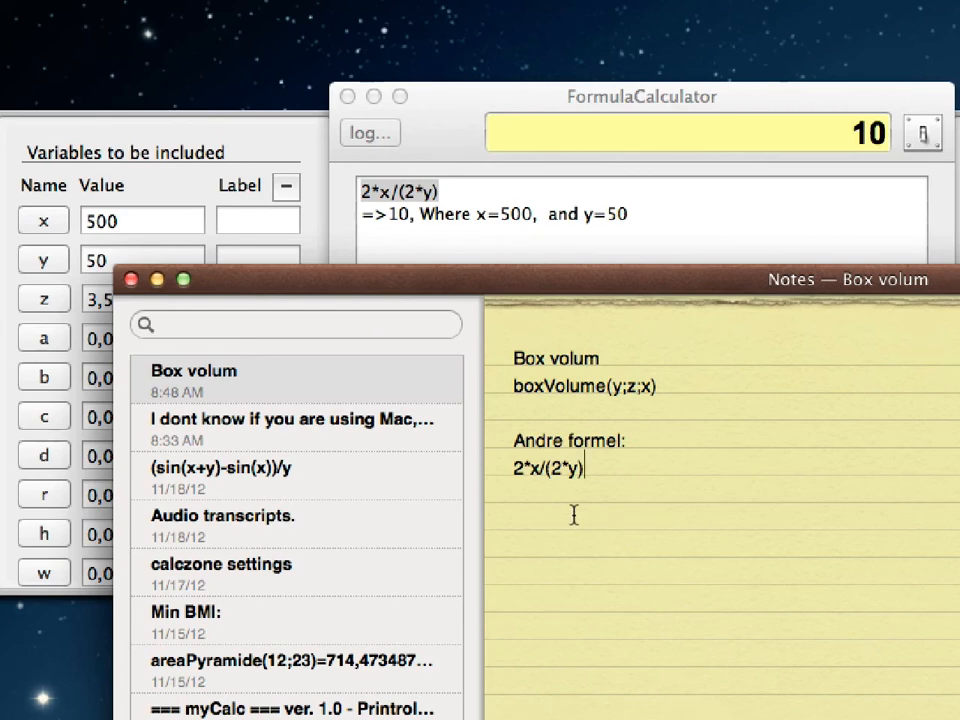
{"action": "left_click_drag", "start_coordinate": [477, 289], "coordinate": [579, 376]}
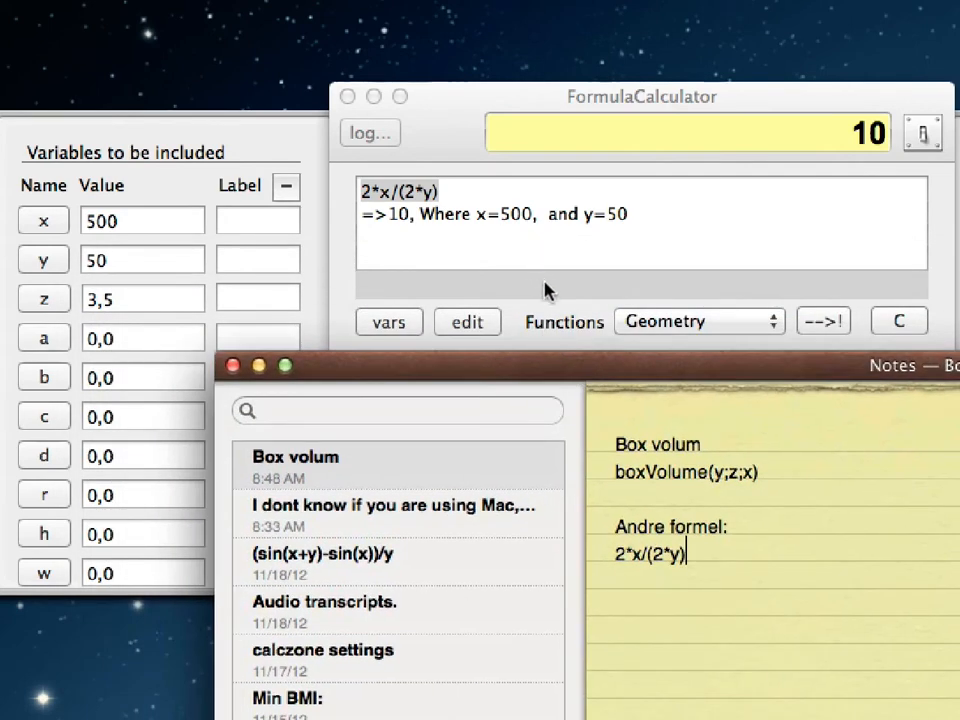
Switch back to FormulaCalculator, clear the current formula and empty the values of the variables x, y and z
{"action": "left_click", "coordinate": [546, 293]}
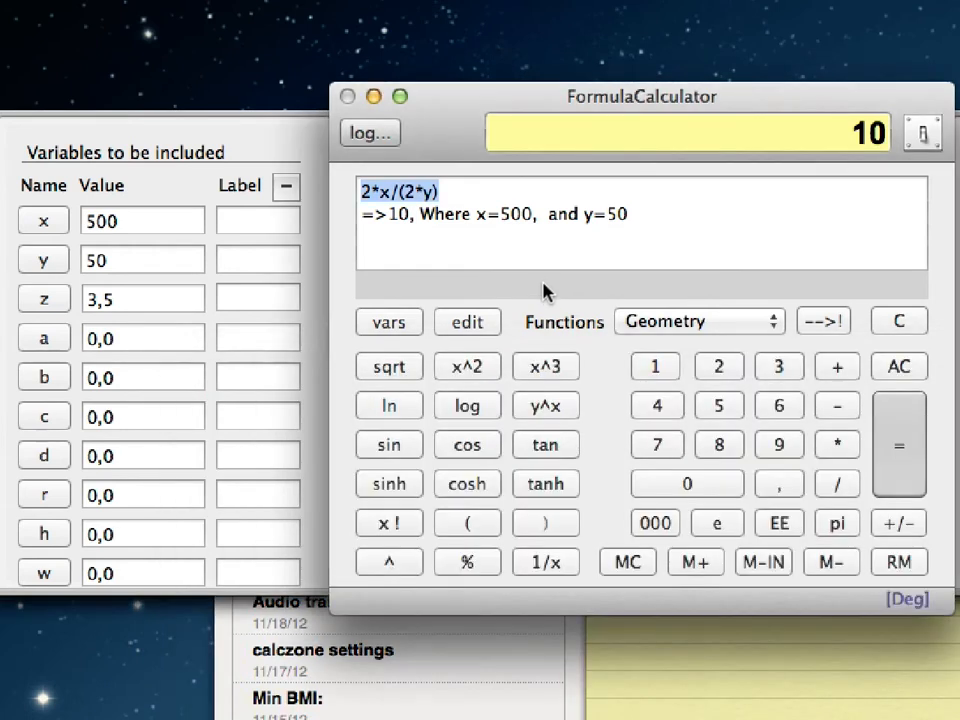
{"action": "left_click", "coordinate": [901, 369]}
{"action": "left_click", "coordinate": [144, 219]}
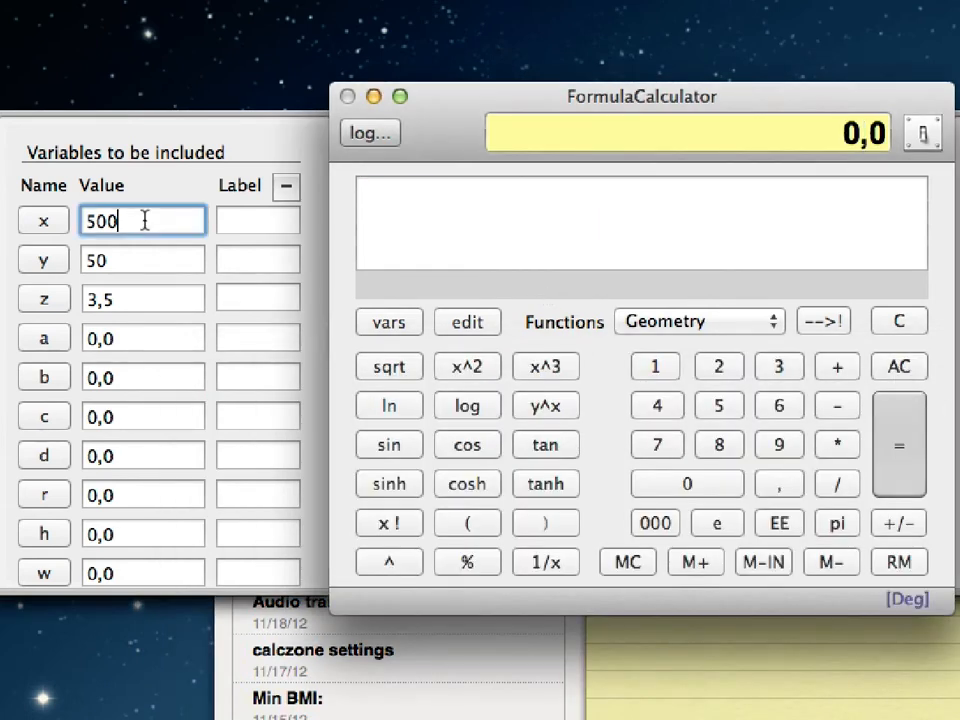
{"action": "double_click", "coordinate": [144, 219]}
{"action": "key", "text": "BackSpace"}
{"action": "key", "text": "Tab"}
{"action": "key", "text": "Tab"}
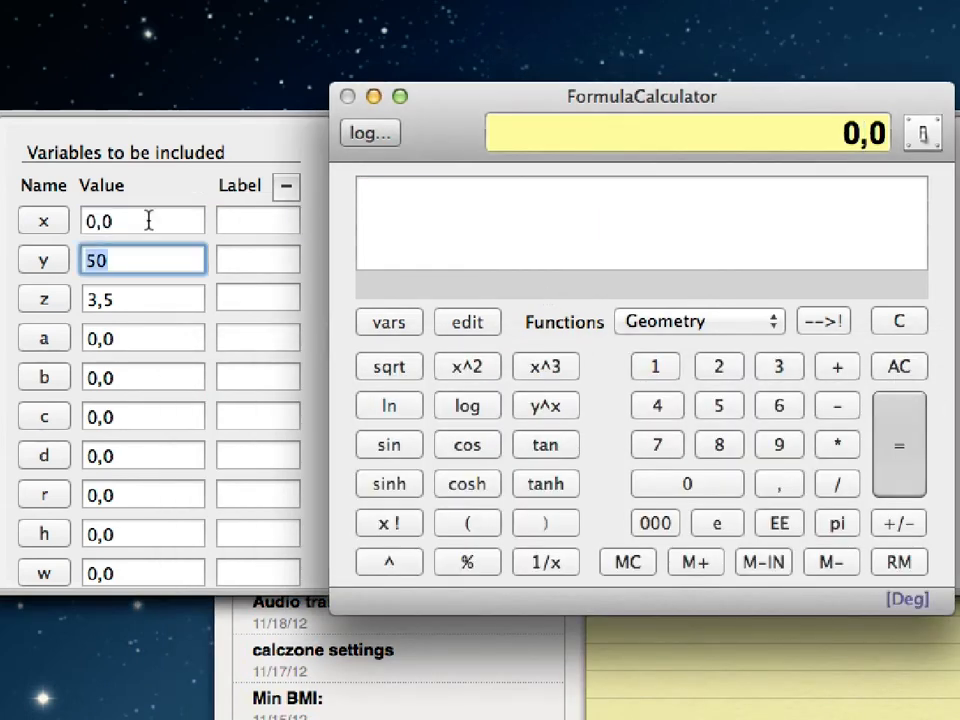
{"action": "key", "text": "BackSpace"}
{"action": "key", "text": "Tab"}
{"action": "key", "text": "Tab"}
{"action": "key", "text": "BackSpace"}
{"action": "key", "text": "Tab"}
{"action": "key", "text": "Tab"}
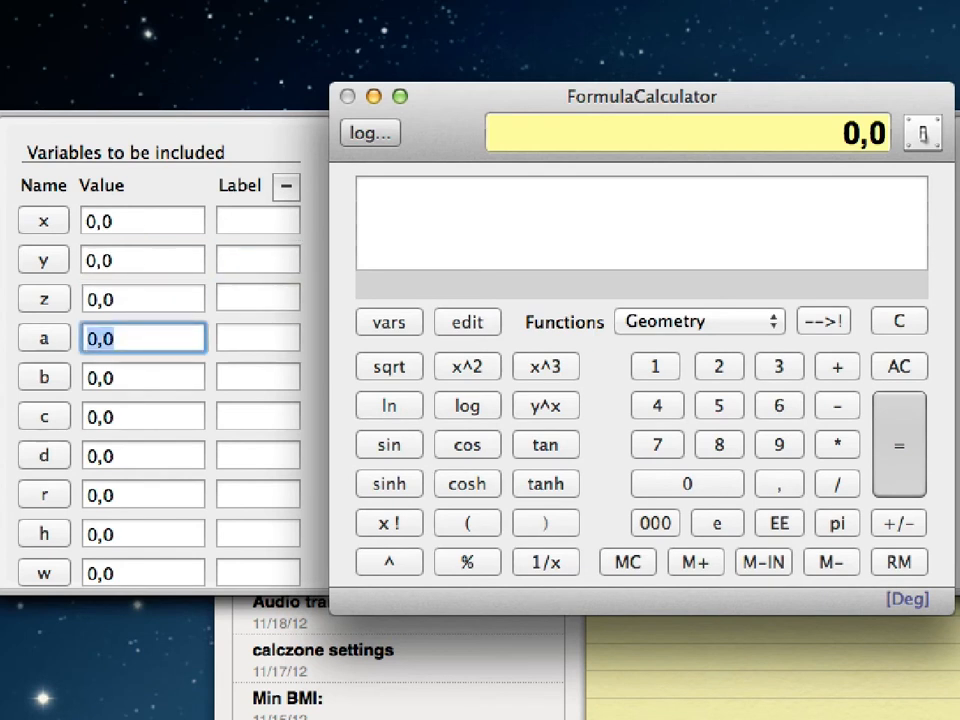
Copy 2*x/(2*y) from the "Box volum" note in Notes and paste it into FormulaCalculator as the current formula
{"action": "left_click", "coordinate": [720, 715]}
{"action": "left_click_drag", "start_coordinate": [616, 555], "coordinate": [690, 557]}
{"action": "key", "text": "super+c"}
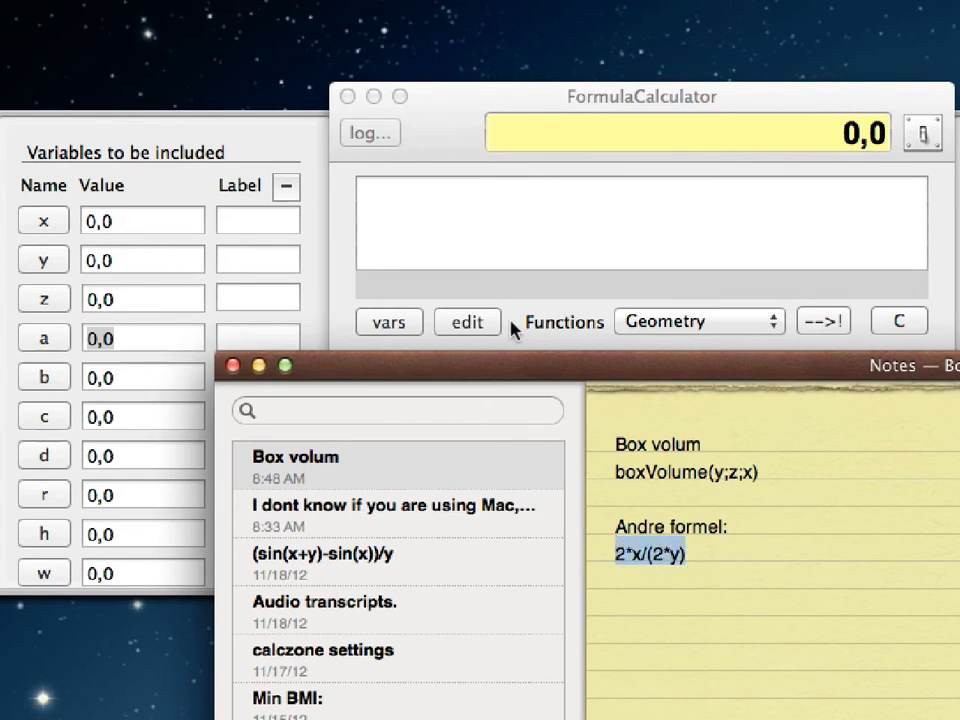
{"action": "left_click", "coordinate": [461, 214]}
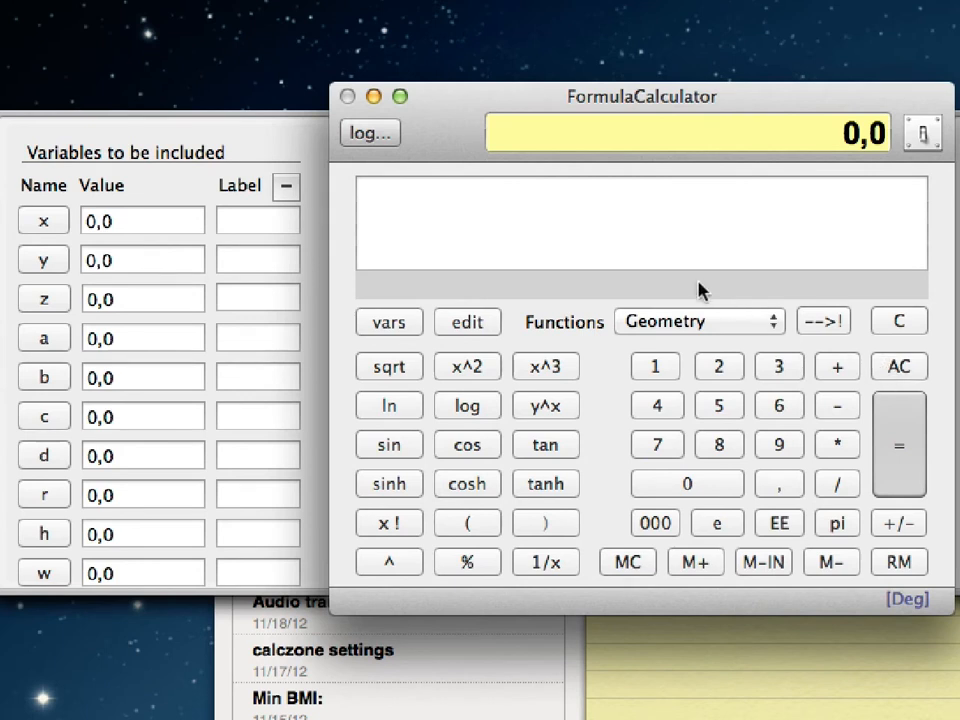
{"action": "key", "text": "super+v"}
{"action": "key", "text": "Return"}
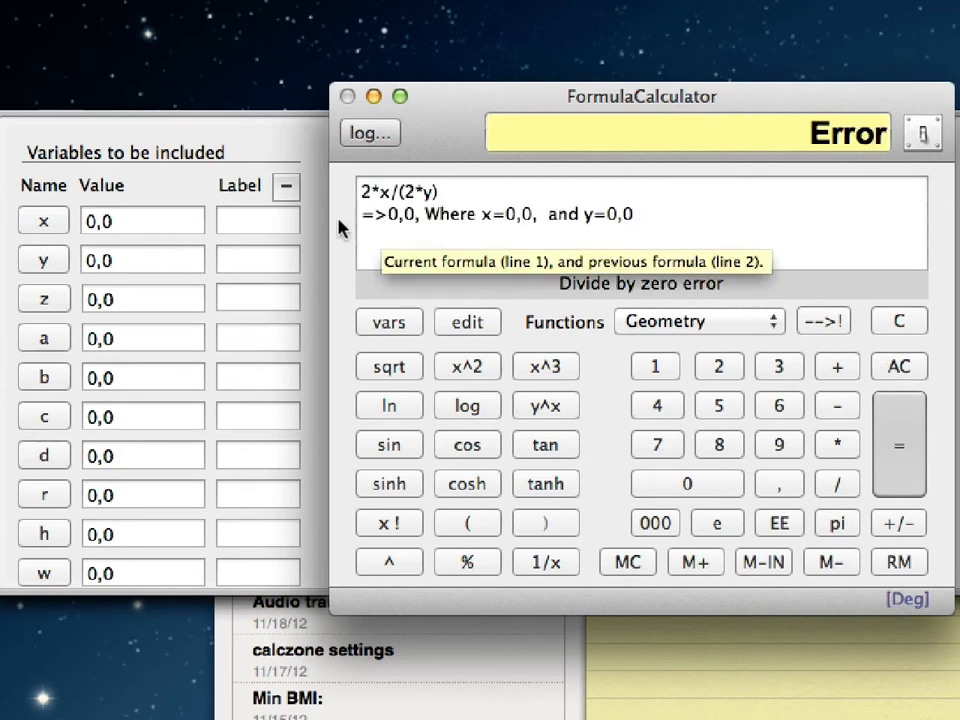
Set the variable x to 40 and the variable y to 20
{"action": "left_click", "coordinate": [130, 222]}
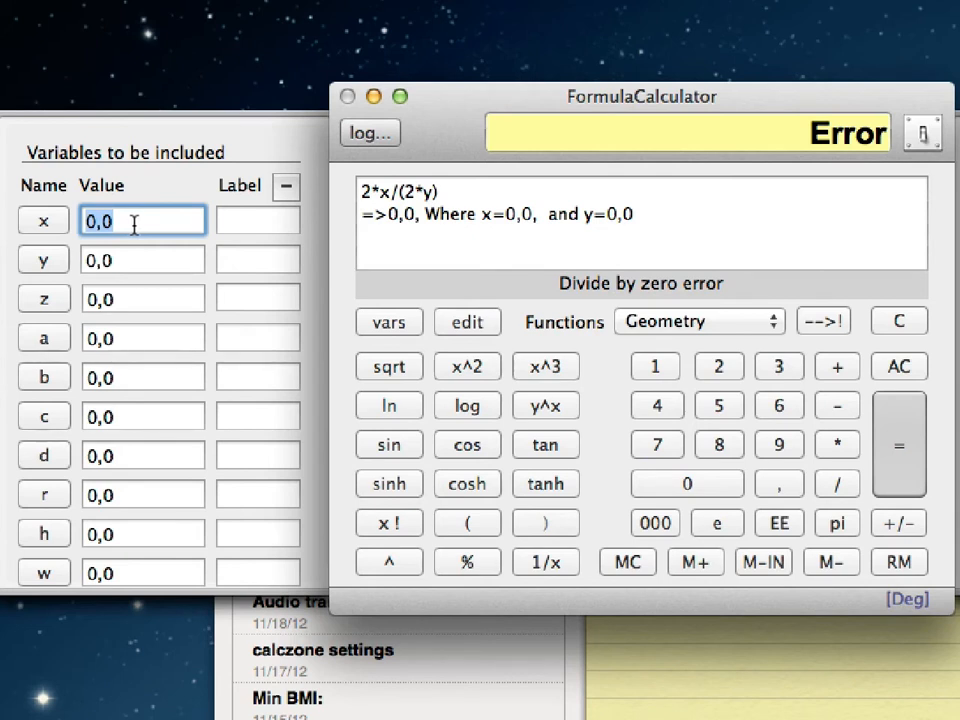
{"action": "type", "text": "40"}
{"action": "key", "text": "Tab"}
{"action": "key", "text": "Tab"}
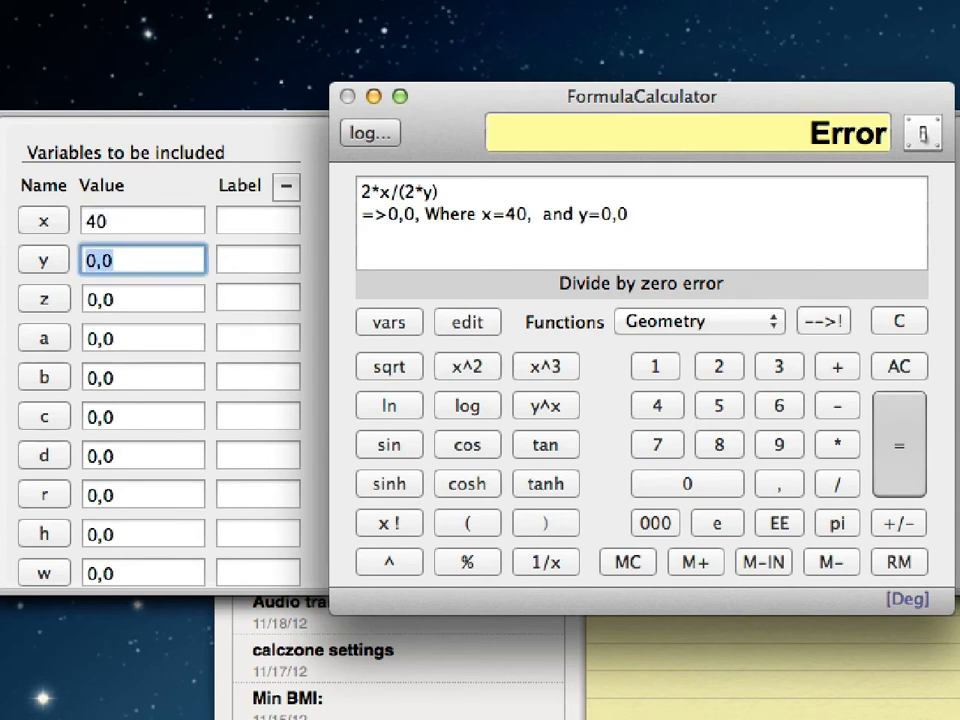
{"action": "type", "text": "20"}
{"action": "key", "text": "Tab"}
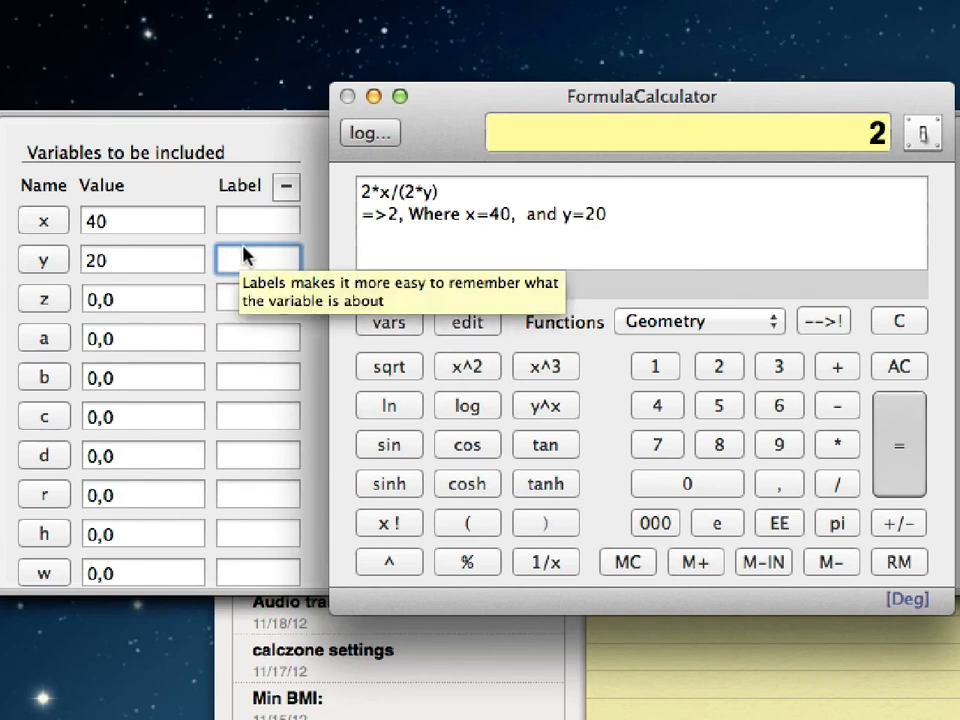
Clear the calculator and enter the derivative with respect to x of 2*x as ddx(2*x)
{"action": "left_click", "coordinate": [898, 369]}
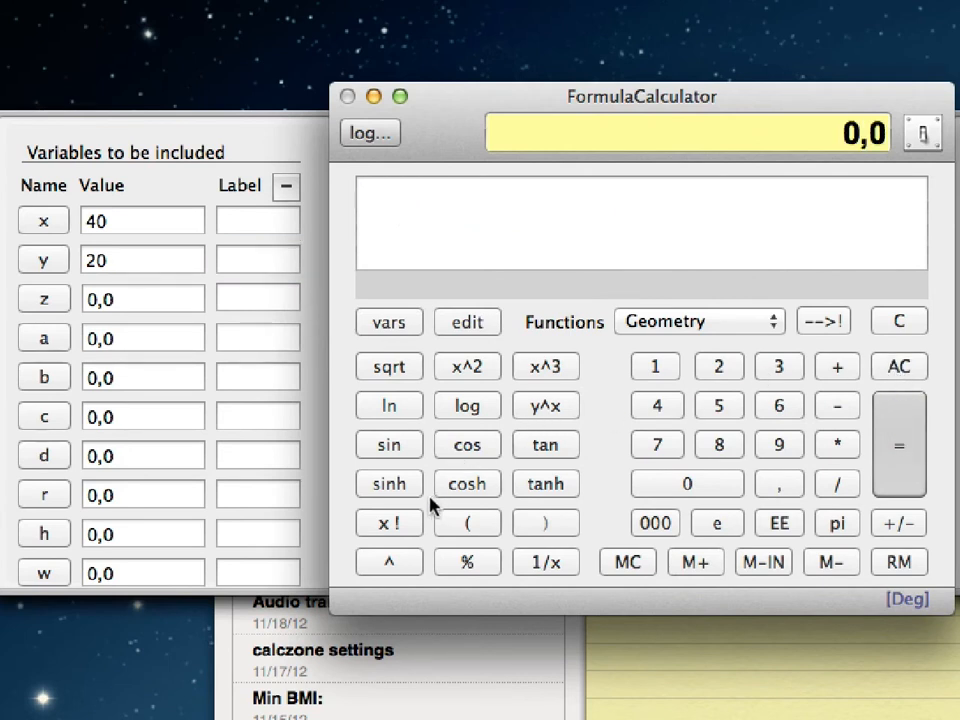
{"action": "left_click", "coordinate": [401, 564]}
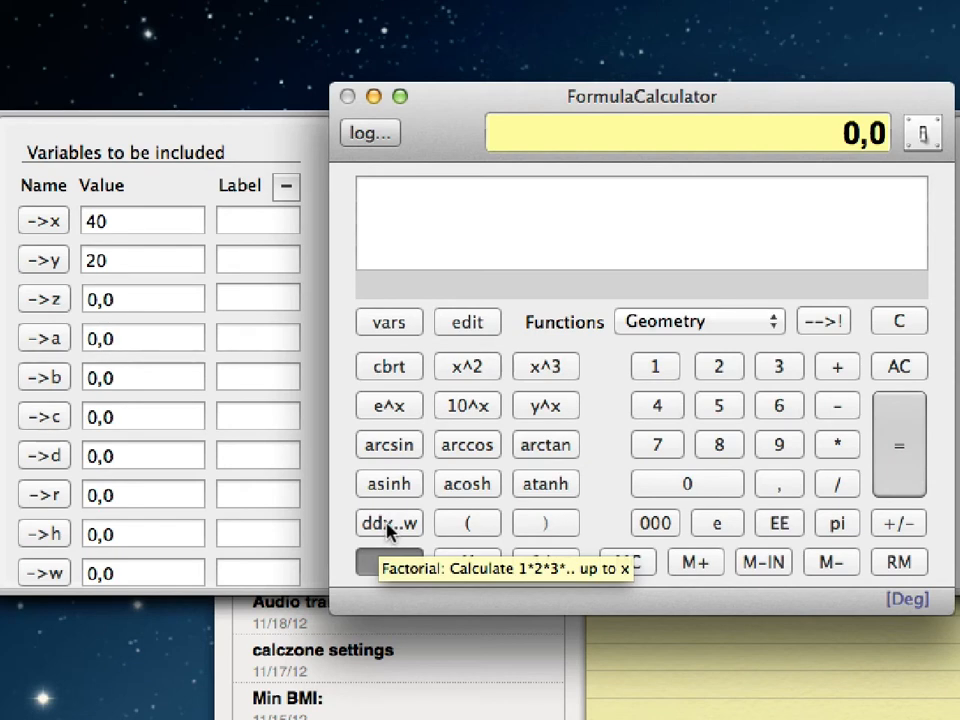
{"action": "left_click", "coordinate": [390, 324]}
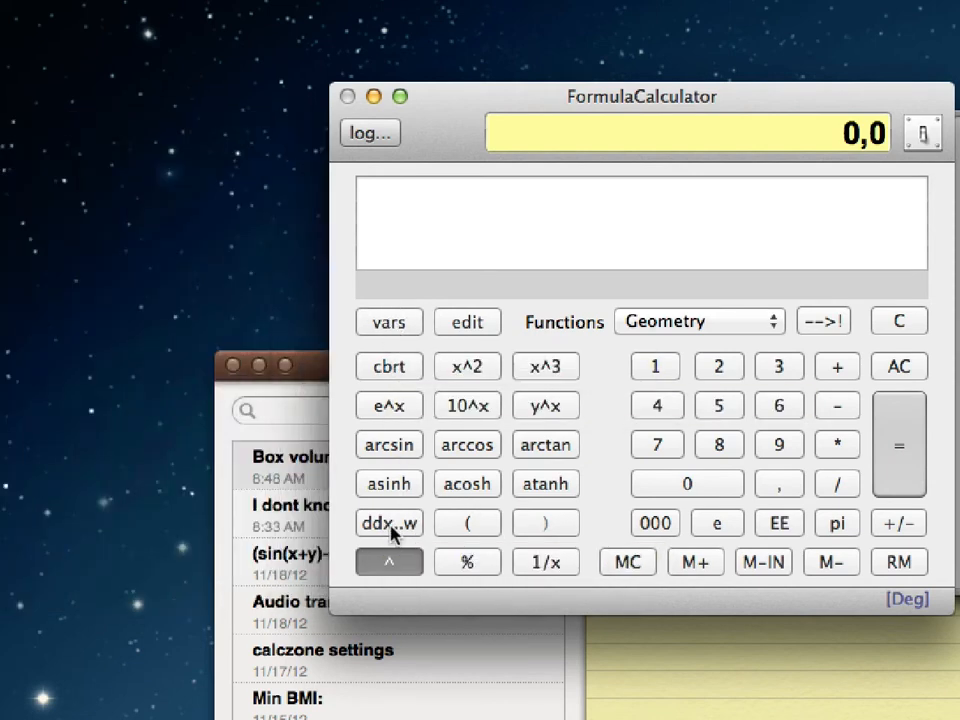
{"action": "left_click", "coordinate": [390, 523]}
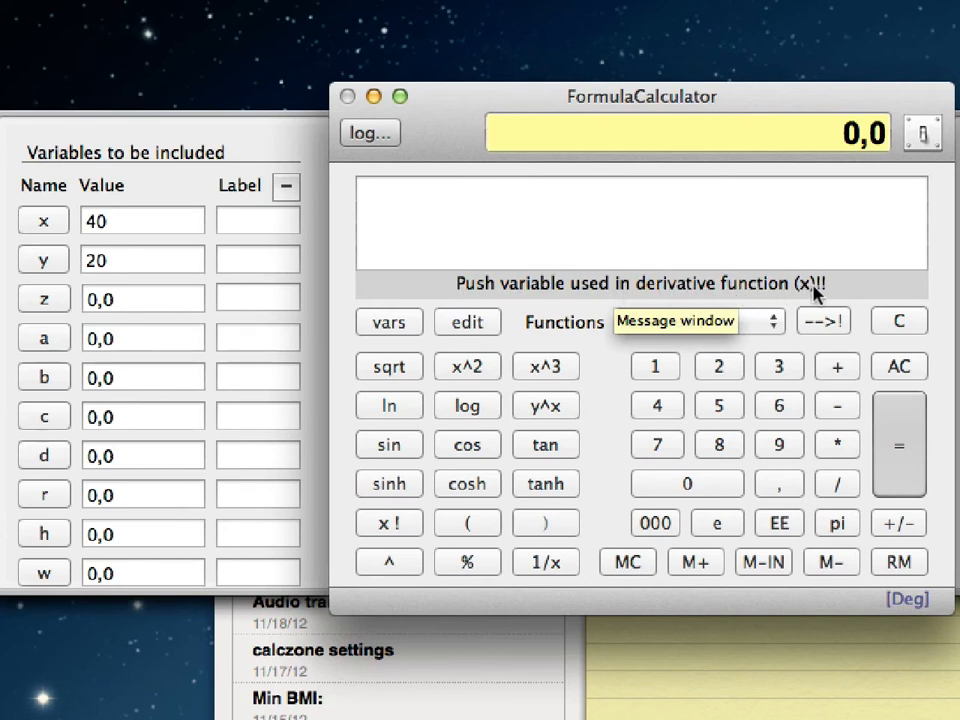
{"action": "left_click", "coordinate": [48, 225]}
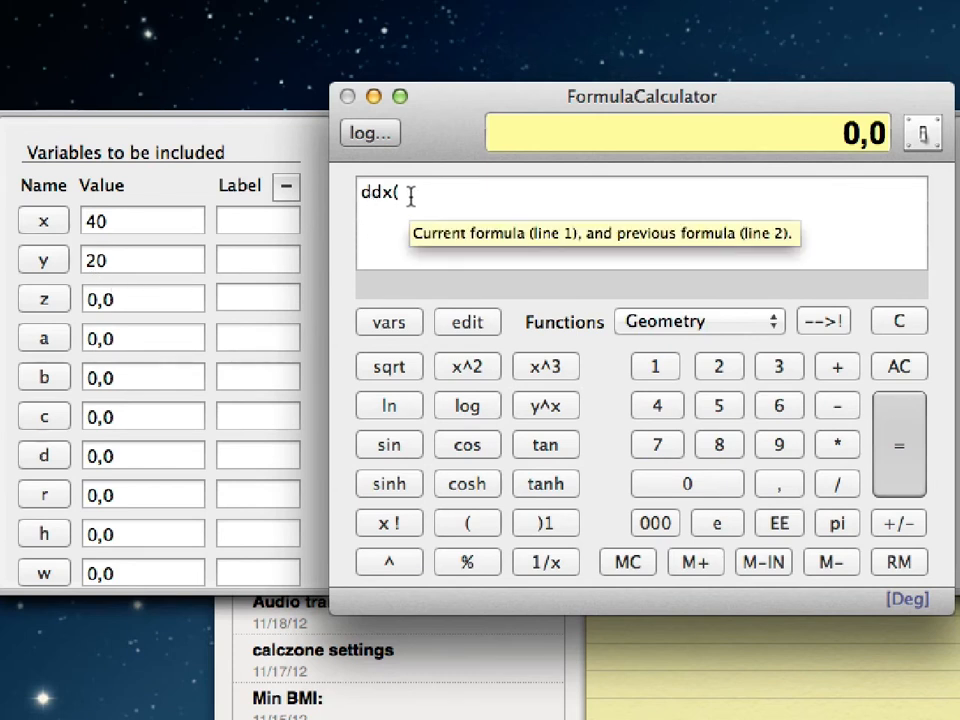
{"action": "left_click", "coordinate": [719, 368]}
{"action": "left_click", "coordinate": [52, 225]}
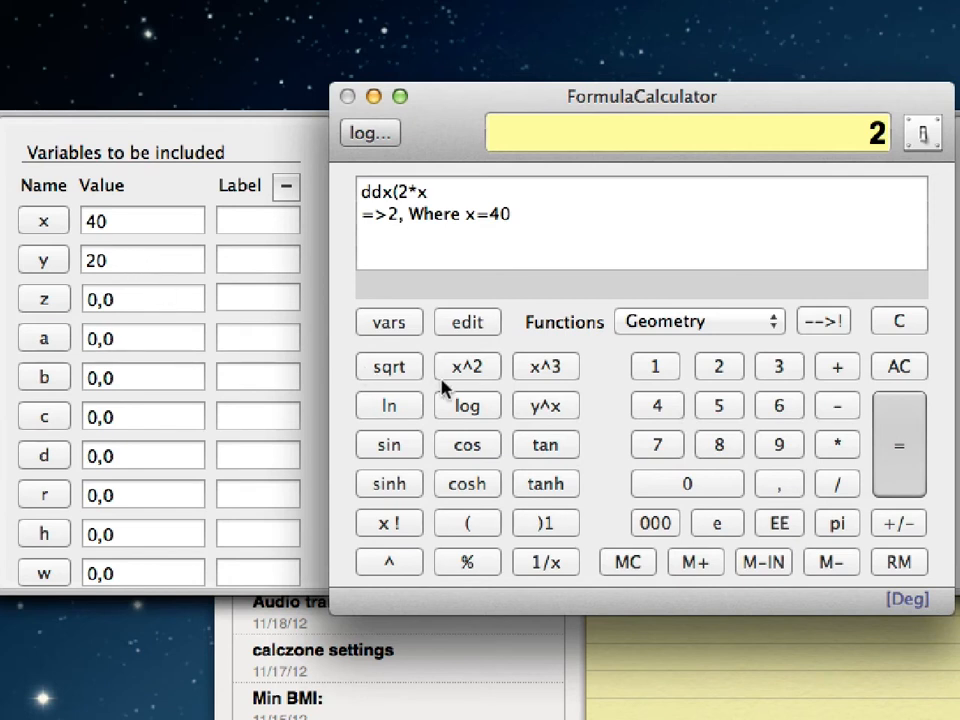
{"action": "left_click", "coordinate": [556, 524]}
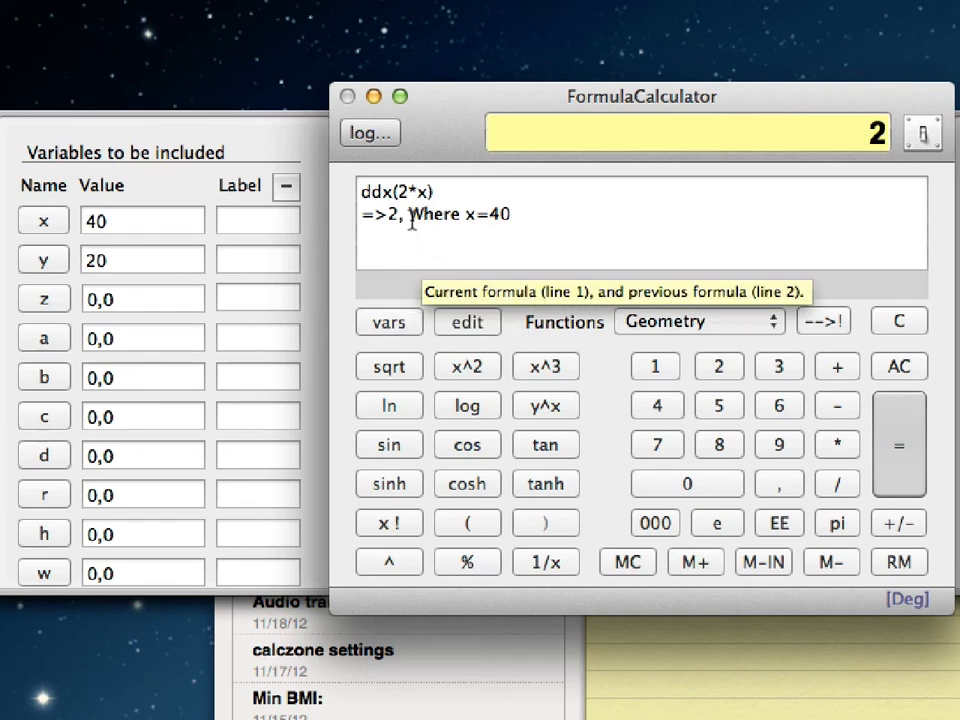
Edit the derivative formula to square x, making it ddx(2*x^2), and save it
{"action": "left_click", "coordinate": [472, 324]}
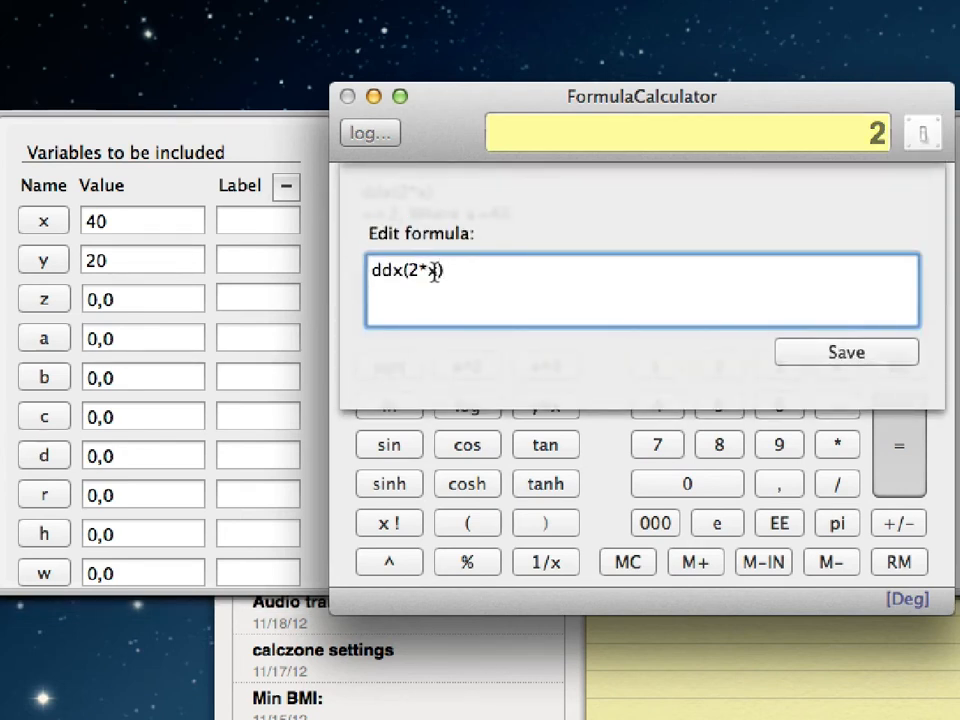
{"action": "type", "text": "^2"}
{"action": "left_click", "coordinate": [834, 355]}
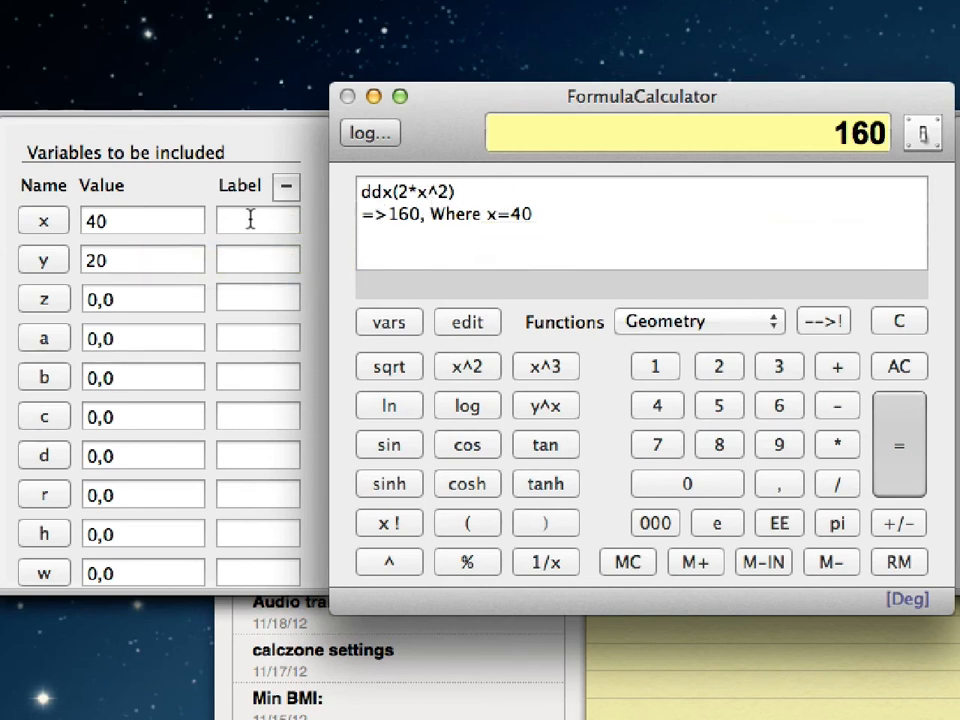
Set the variable x to 41 to evaluate the derivative ddx(2*x^2) at that value
{"action": "left_click", "coordinate": [118, 221]}
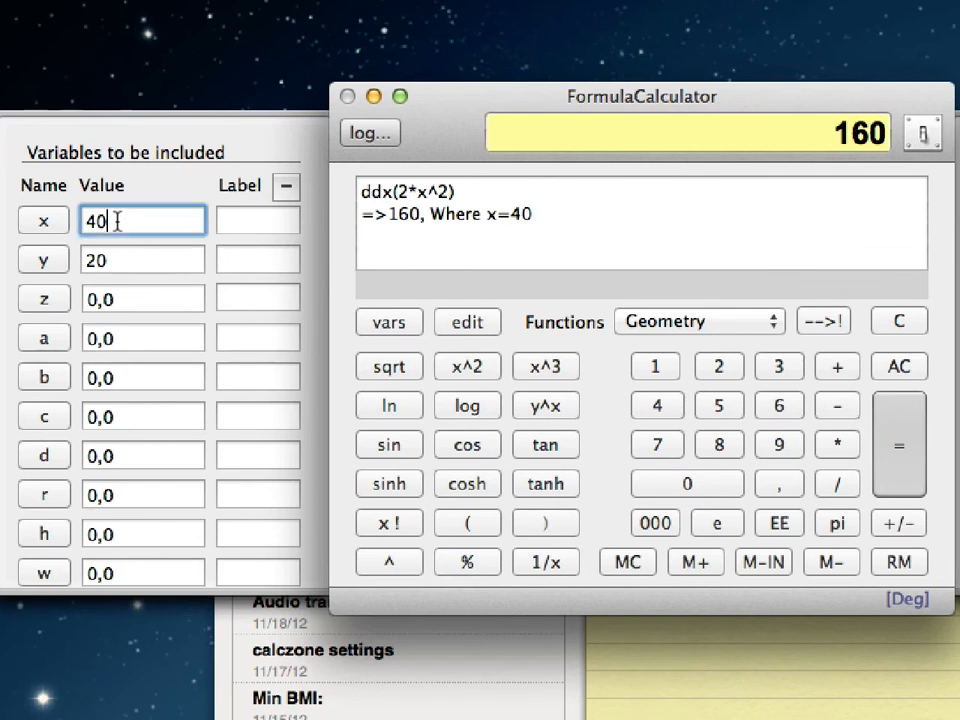
{"action": "double_click", "coordinate": [118, 221]}
{"action": "type", "text": "41"}
{"action": "left_click", "coordinate": [258, 221]}
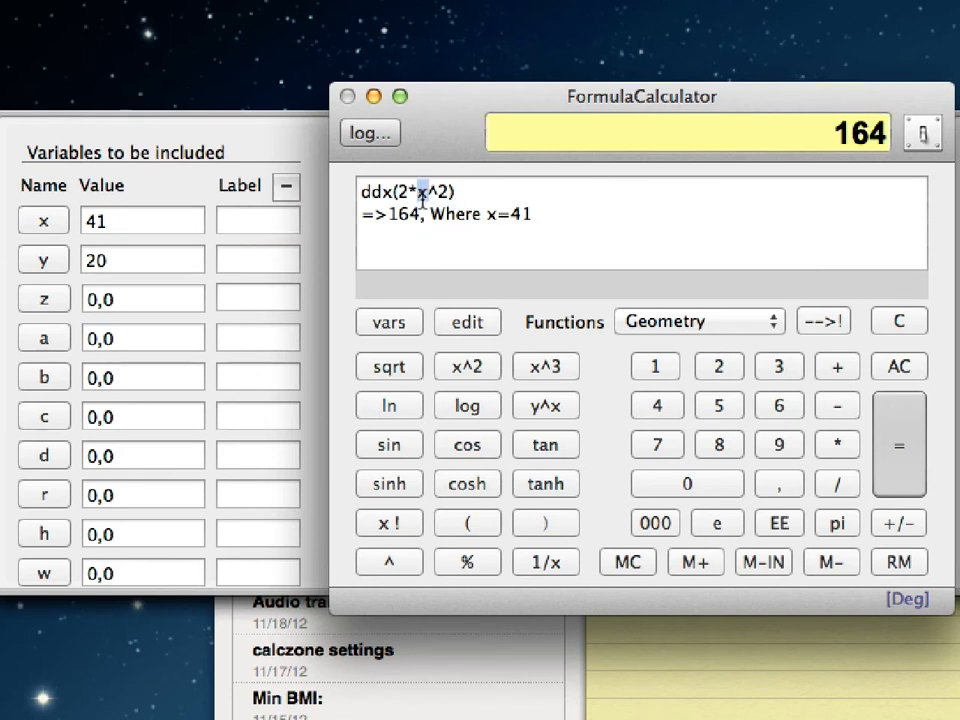
{"action": "left_click_drag", "start_coordinate": [419, 192], "coordinate": [450, 196]}
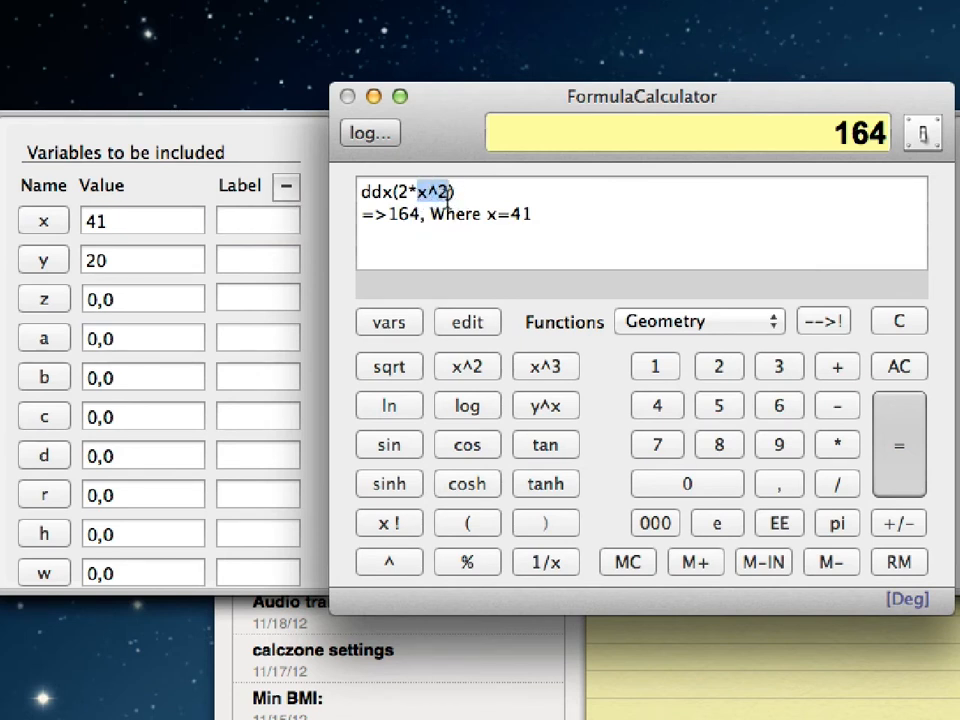
{"action": "left_click", "coordinate": [437, 248]}
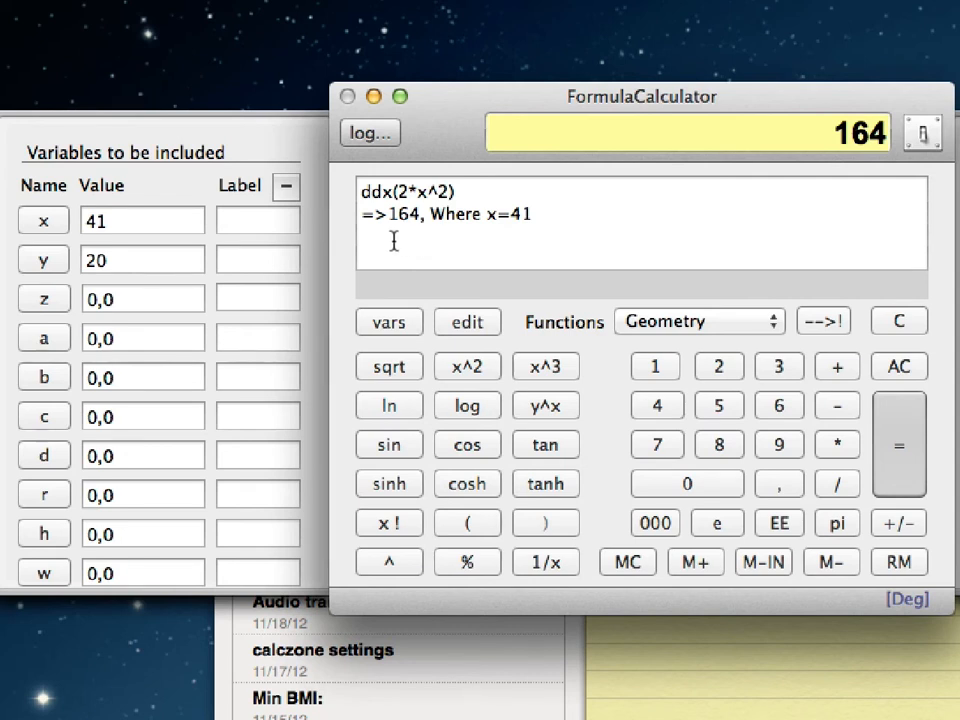
{"action": "left_click", "coordinate": [130, 222]}
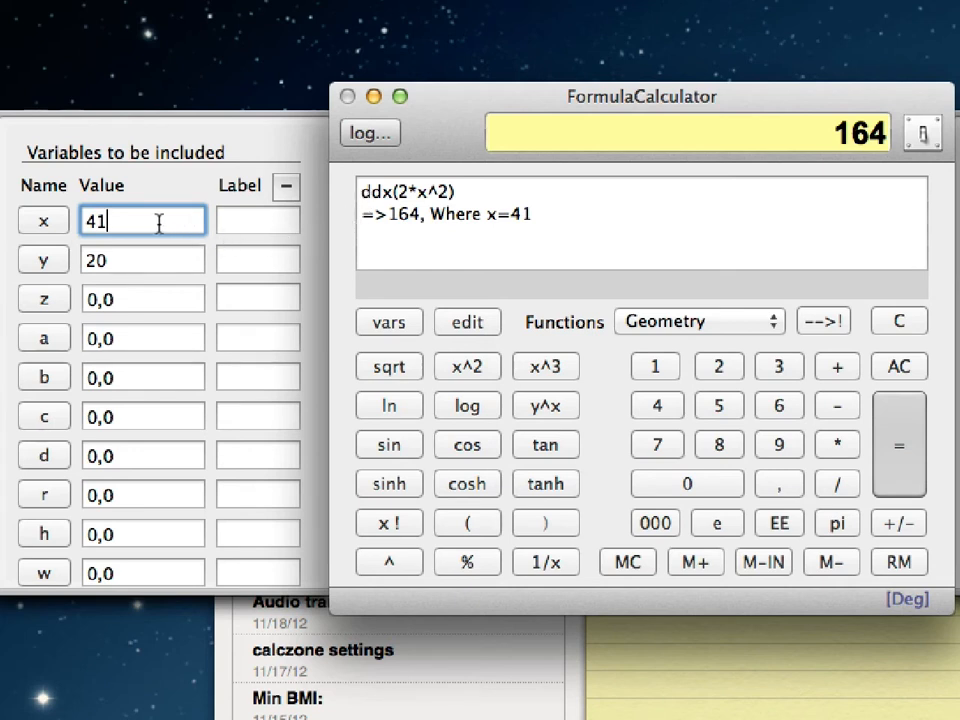
Clear the calculator and start the Finance library's periodic payment value function for annuity loans
{"action": "left_click", "coordinate": [901, 370]}
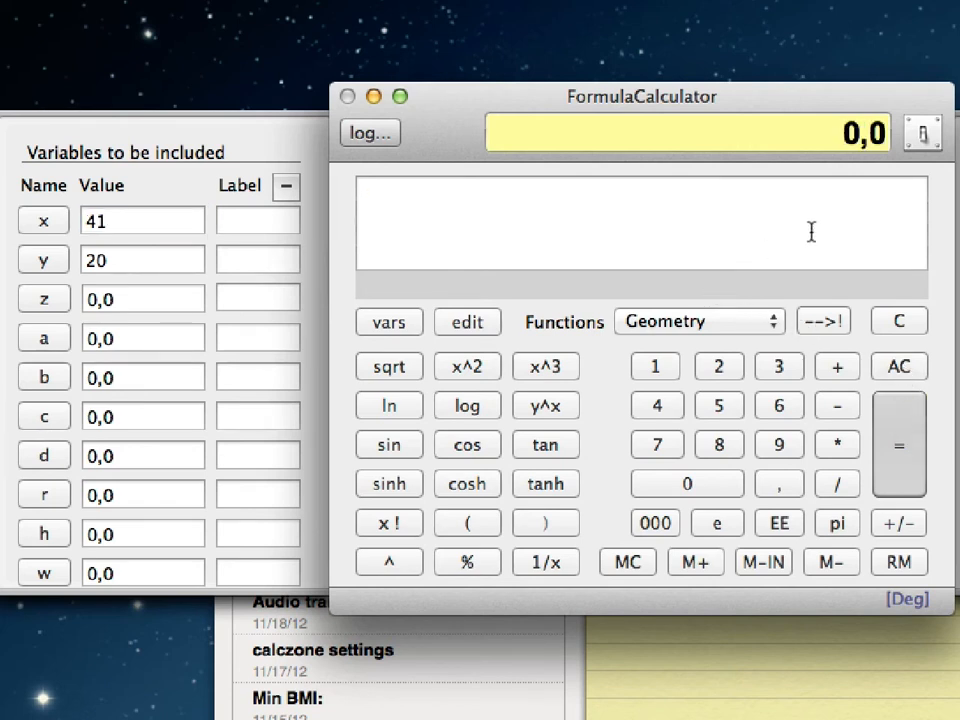
{"action": "left_click", "coordinate": [681, 324]}
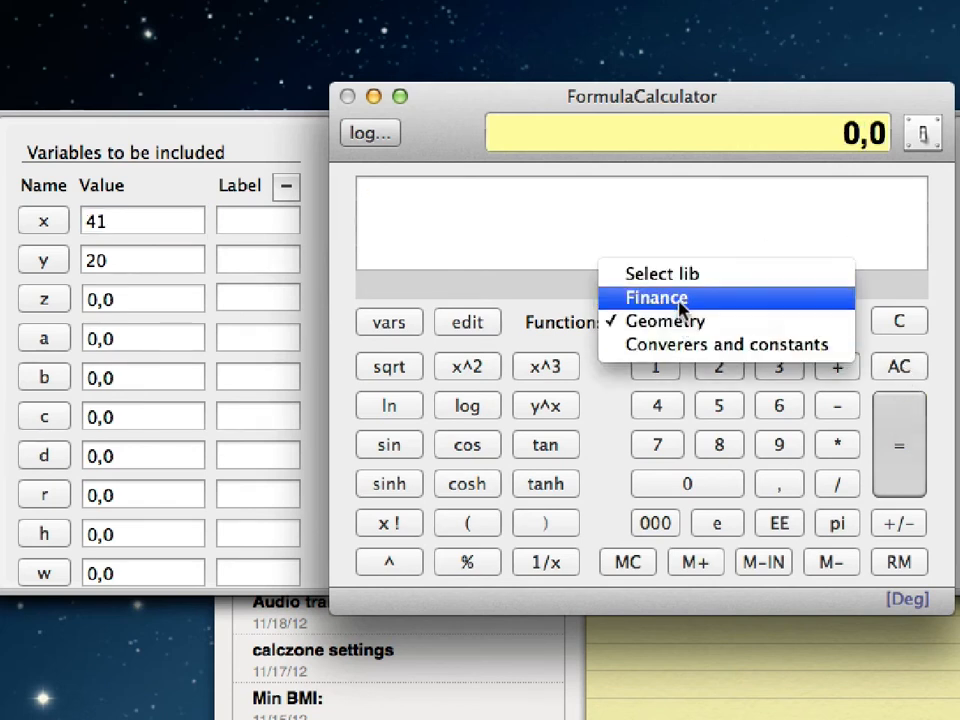
{"action": "left_click", "coordinate": [679, 302]}
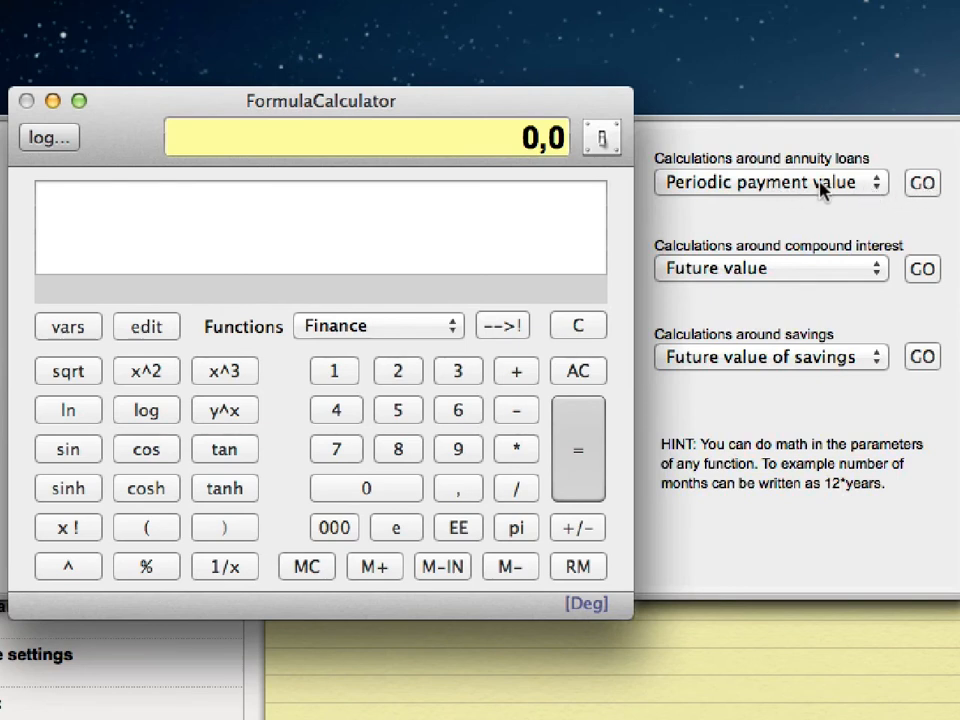
{"action": "left_click", "coordinate": [926, 186]}
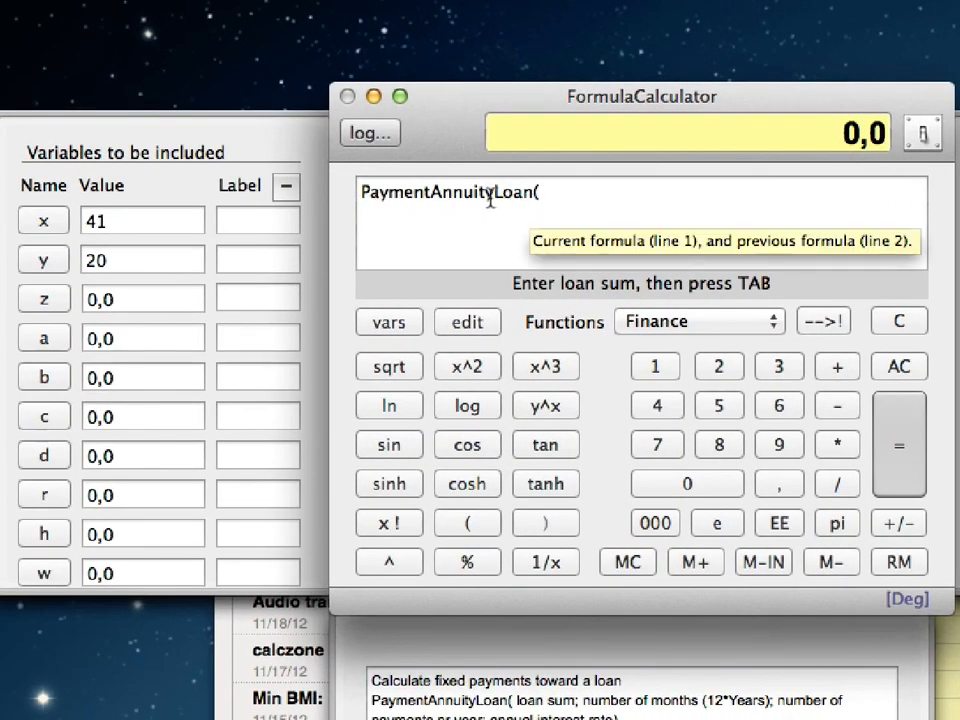
Set the variable x to 1000
{"action": "double_click", "coordinate": [163, 221]}
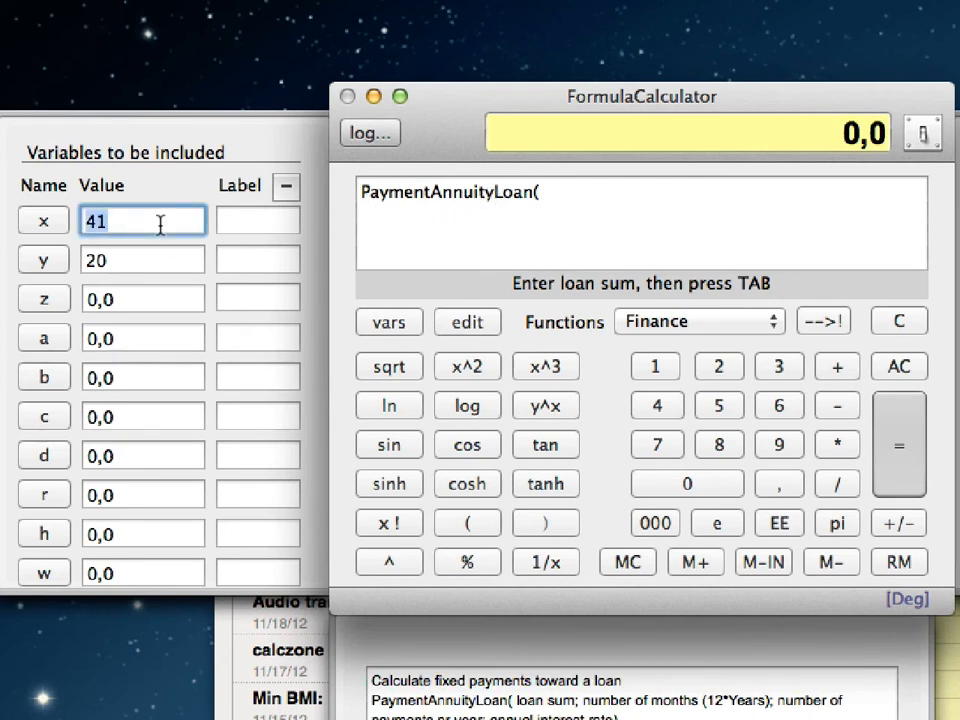
{"action": "type", "text": "1000"}
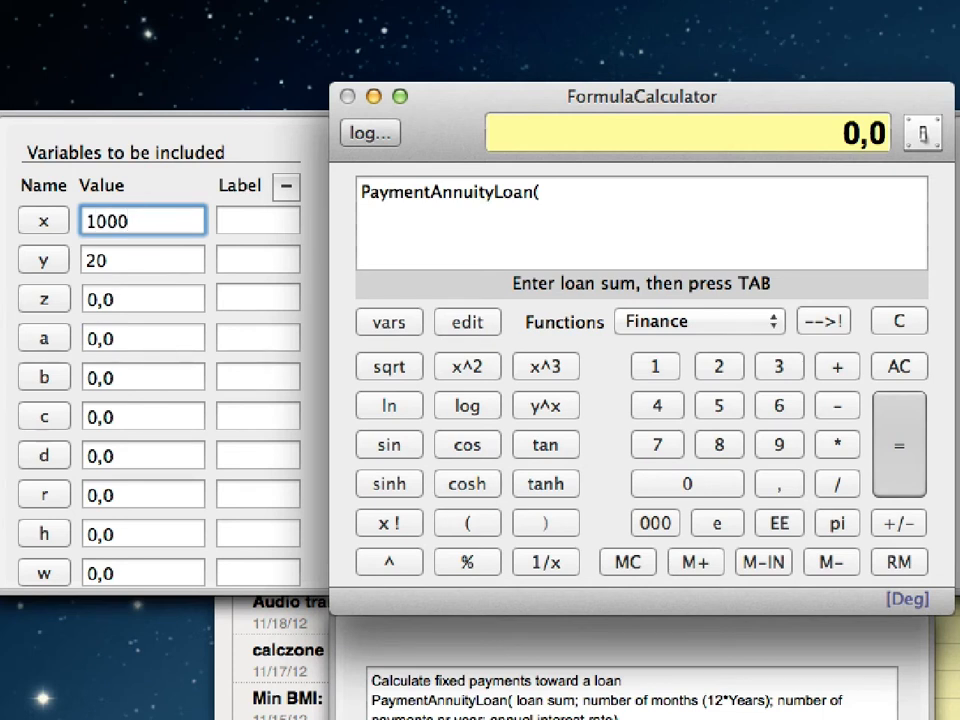
{"action": "key", "text": "Tab"}
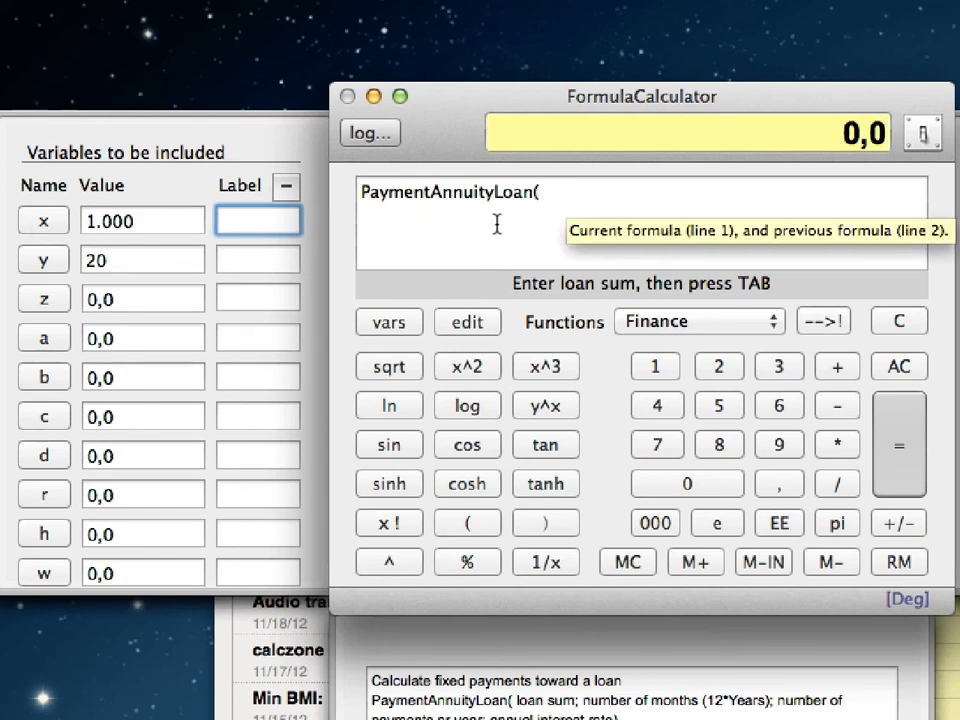
Label the variable x as NOK1000
{"action": "type", "text": "N"}
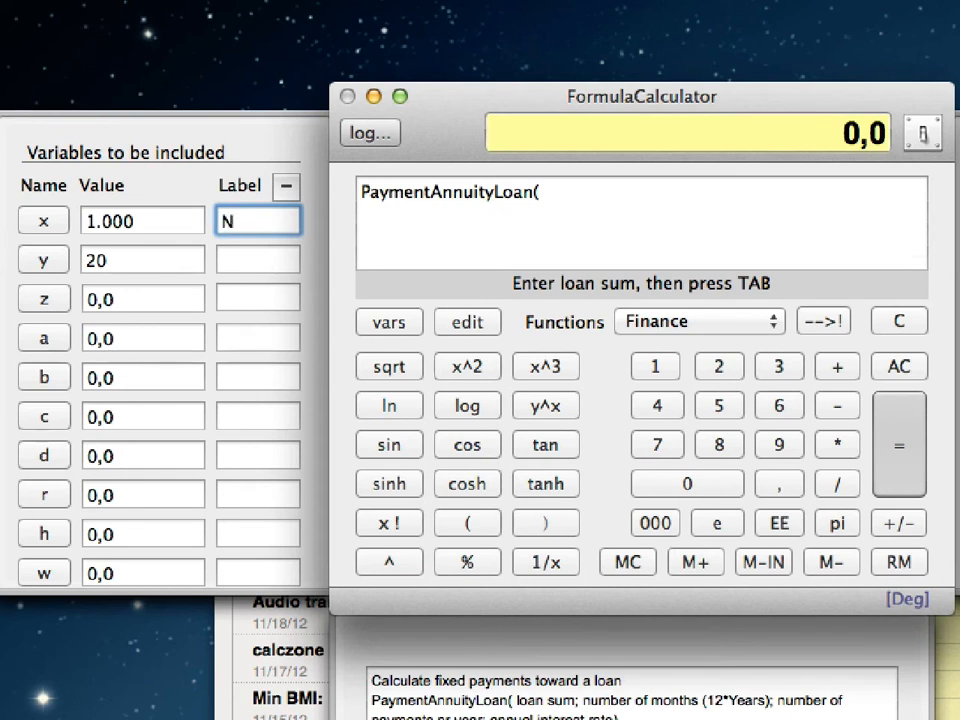
{"action": "type", "text": "OK1000"}
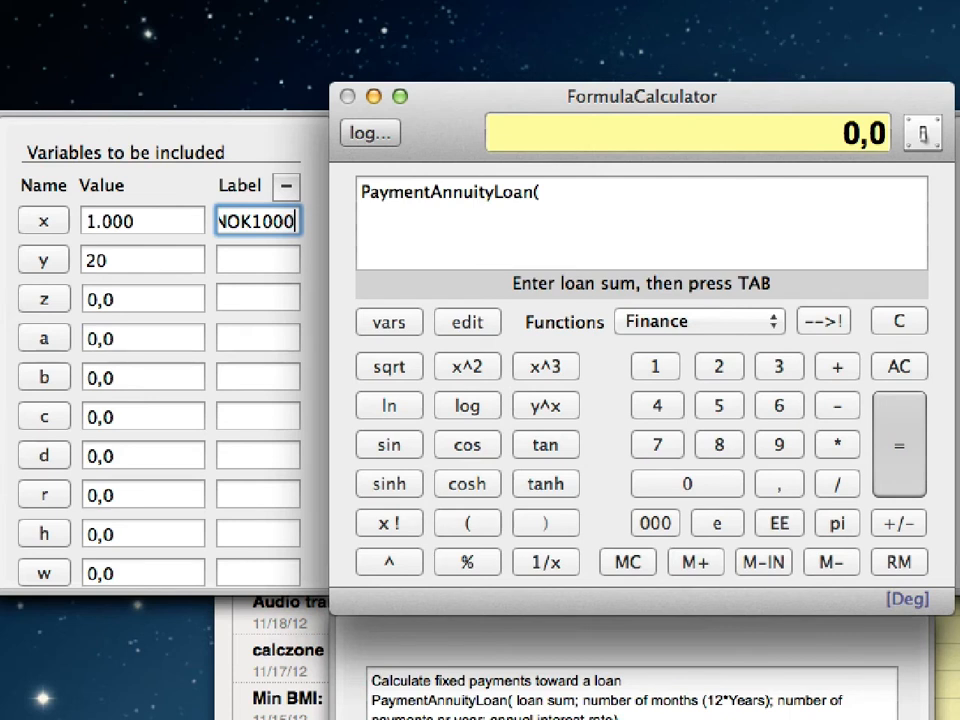
{"action": "key", "text": "Tab"}
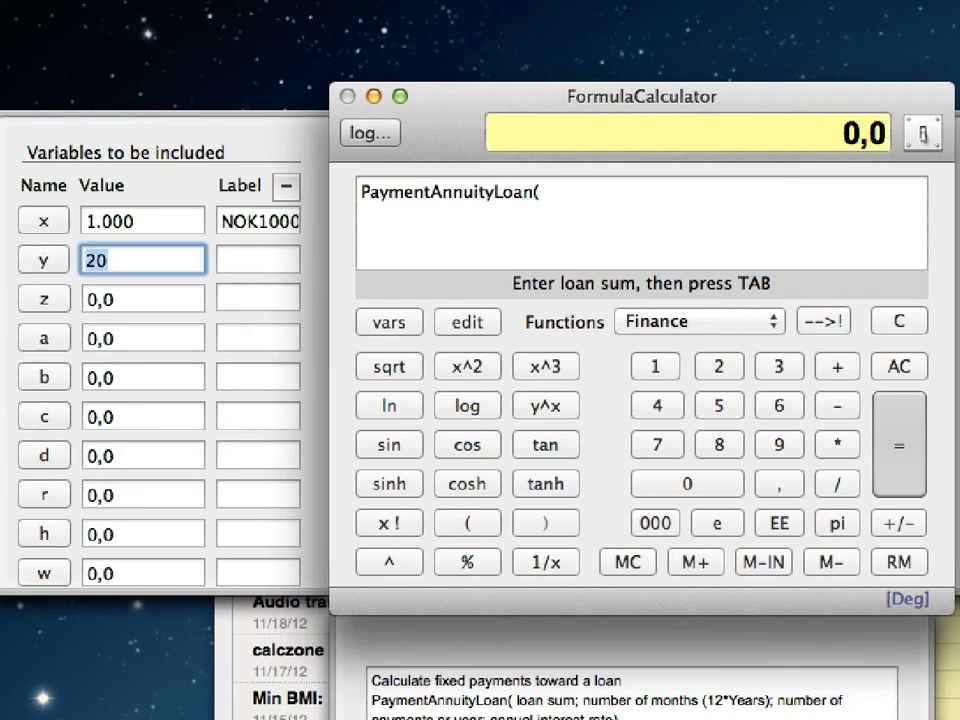
Enter x*1000 as the loan sum argument of PaymentAnnuityLoan and advance to the number of months
{"action": "left_click", "coordinate": [572, 202]}
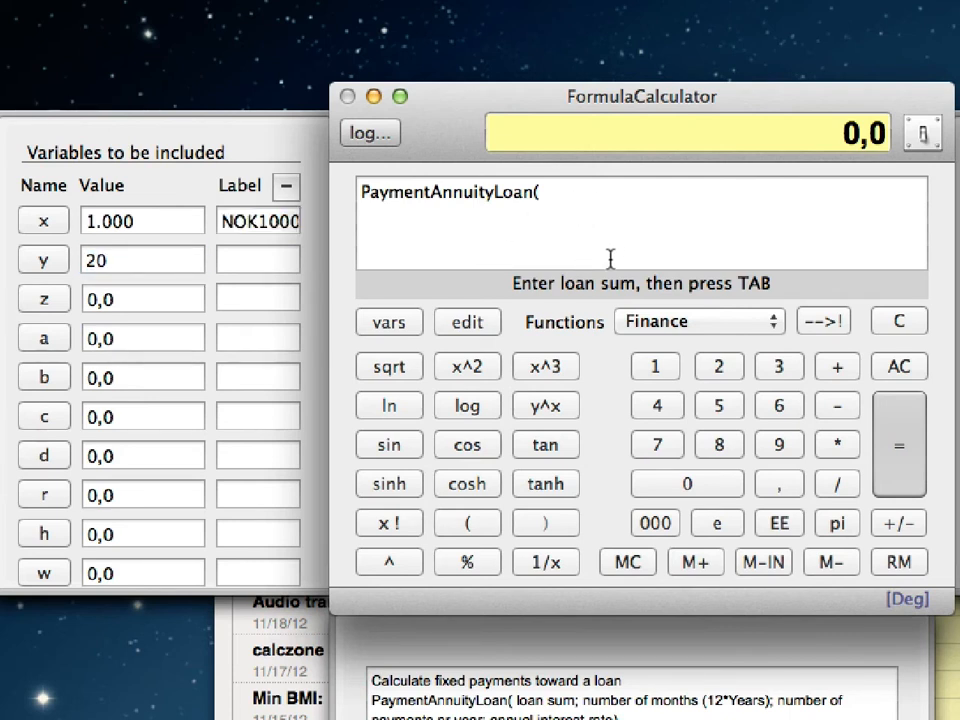
{"action": "left_click", "coordinate": [45, 223]}
{"action": "left_click", "coordinate": [822, 452]}
{"action": "left_click", "coordinate": [654, 365]}
{"action": "double_click", "coordinate": [698, 487]}
{"action": "left_click", "coordinate": [698, 487]}
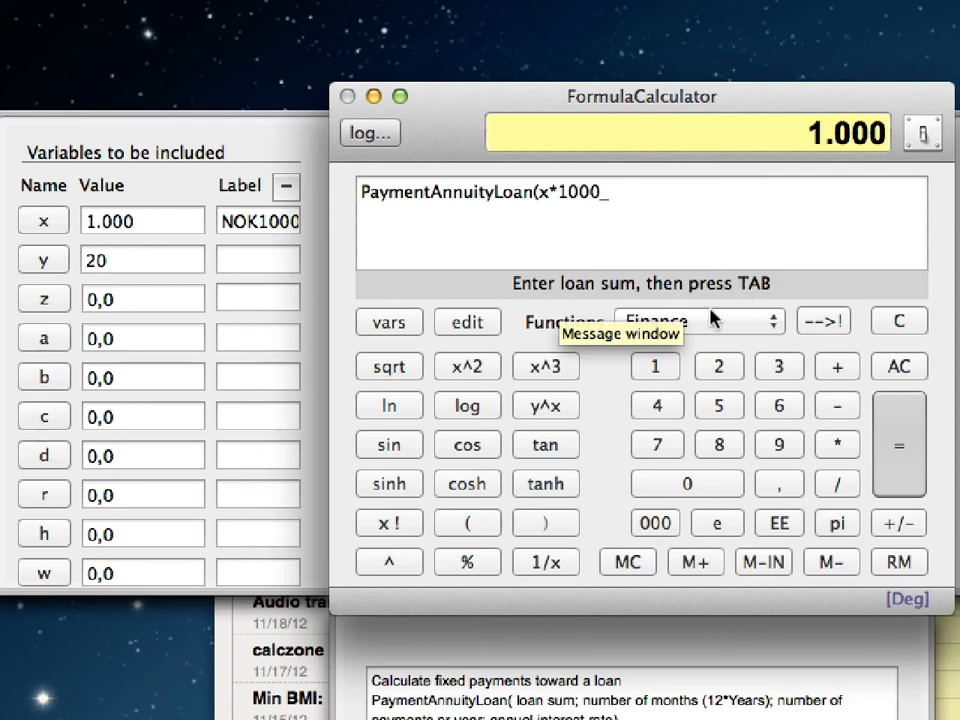
{"action": "left_click", "coordinate": [822, 325]}
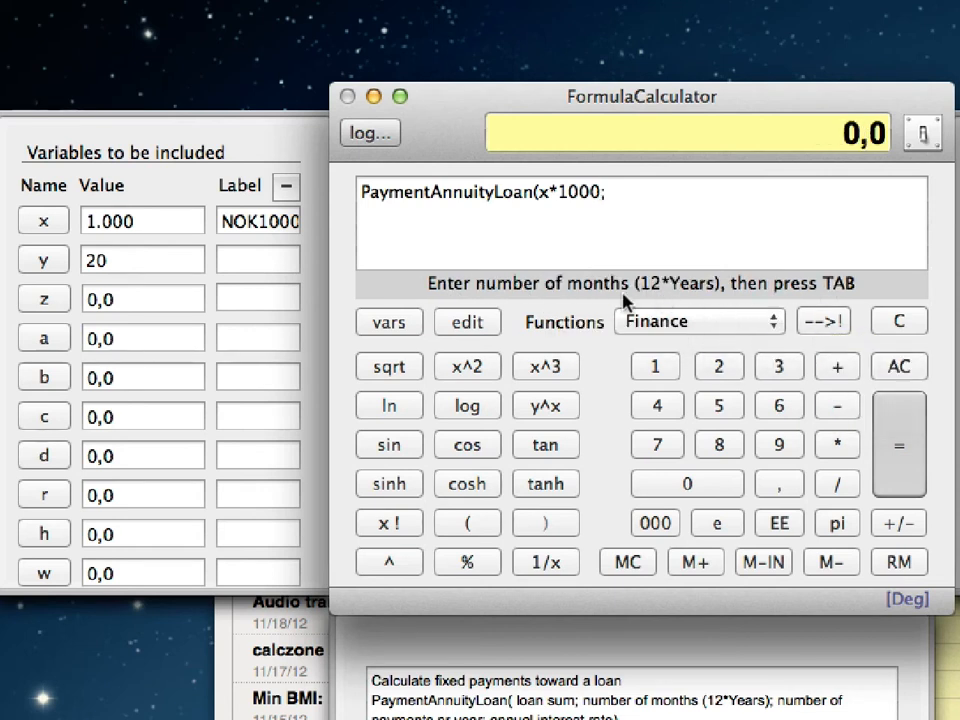
Enter 12*y as the number of months and 12 as the number of payments per year in the loan formula
{"action": "left_click", "coordinate": [657, 368]}
{"action": "left_click", "coordinate": [716, 368]}
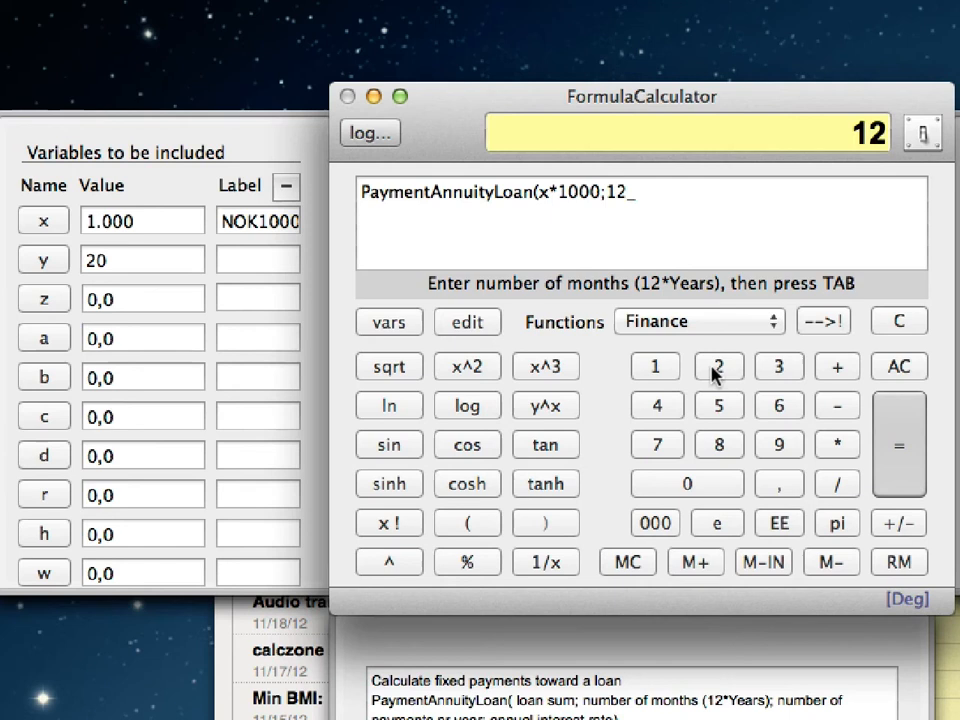
{"action": "left_click", "coordinate": [838, 447]}
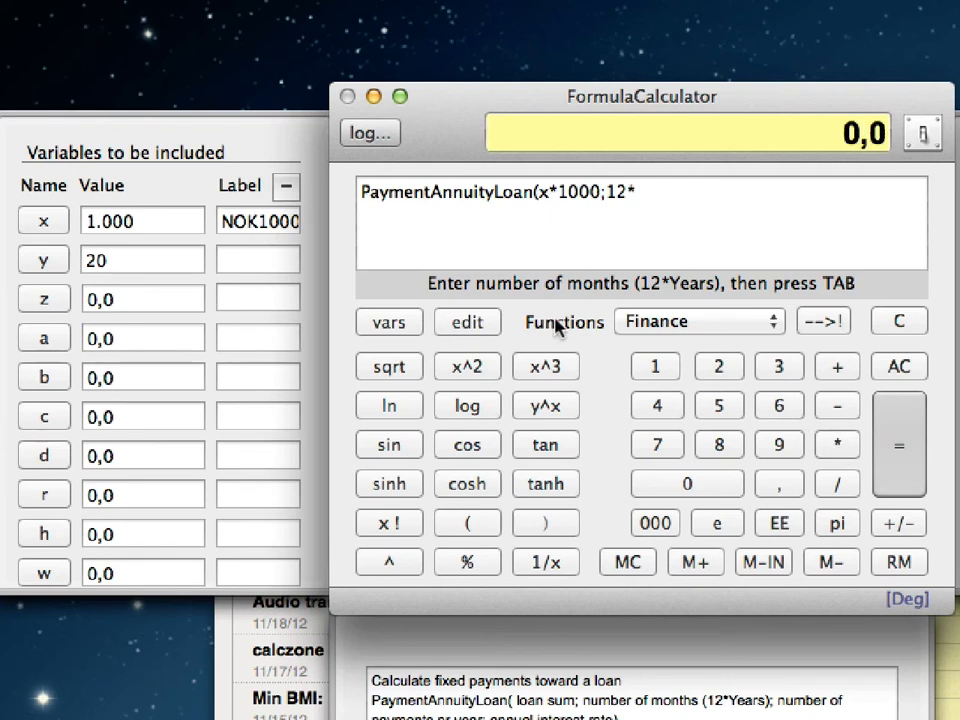
{"action": "left_click", "coordinate": [48, 265]}
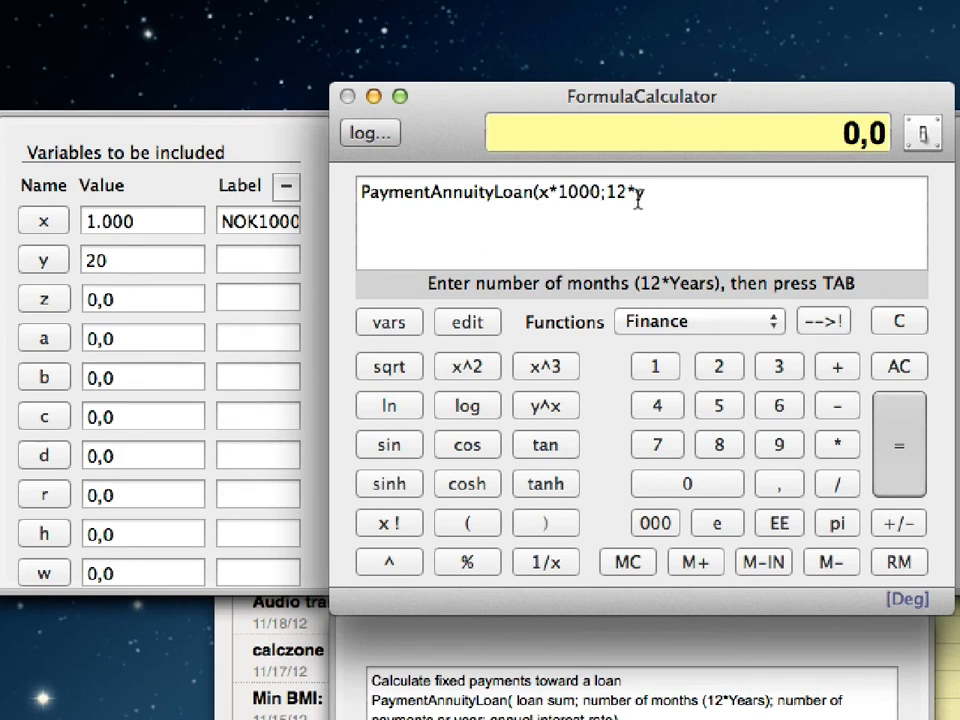
{"action": "left_click", "coordinate": [822, 324]}
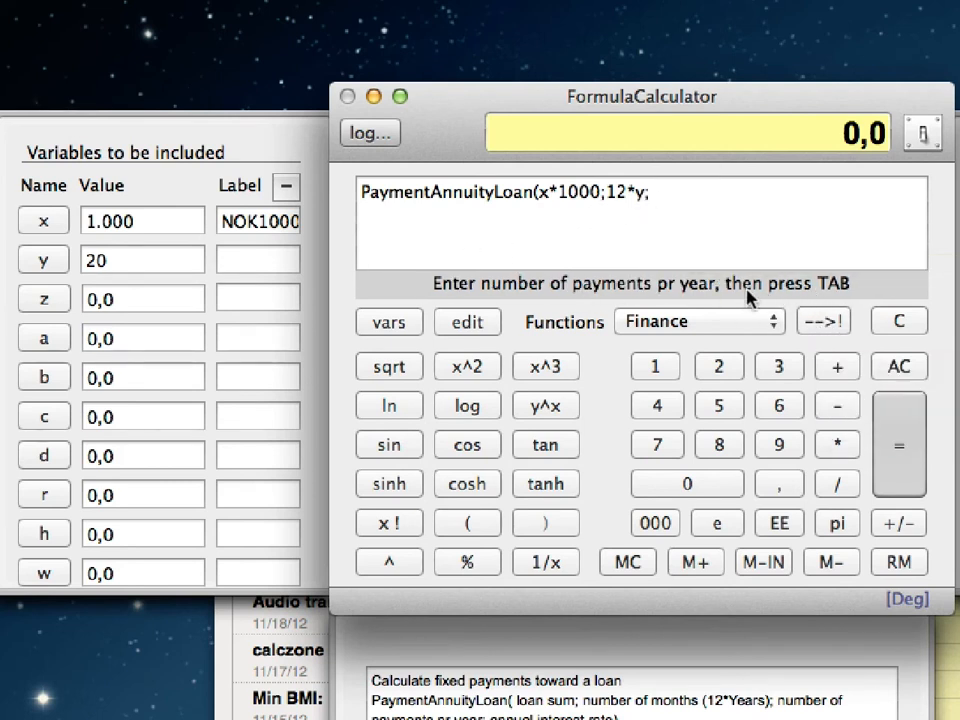
{"action": "left_click", "coordinate": [656, 370]}
{"action": "left_click", "coordinate": [702, 369]}
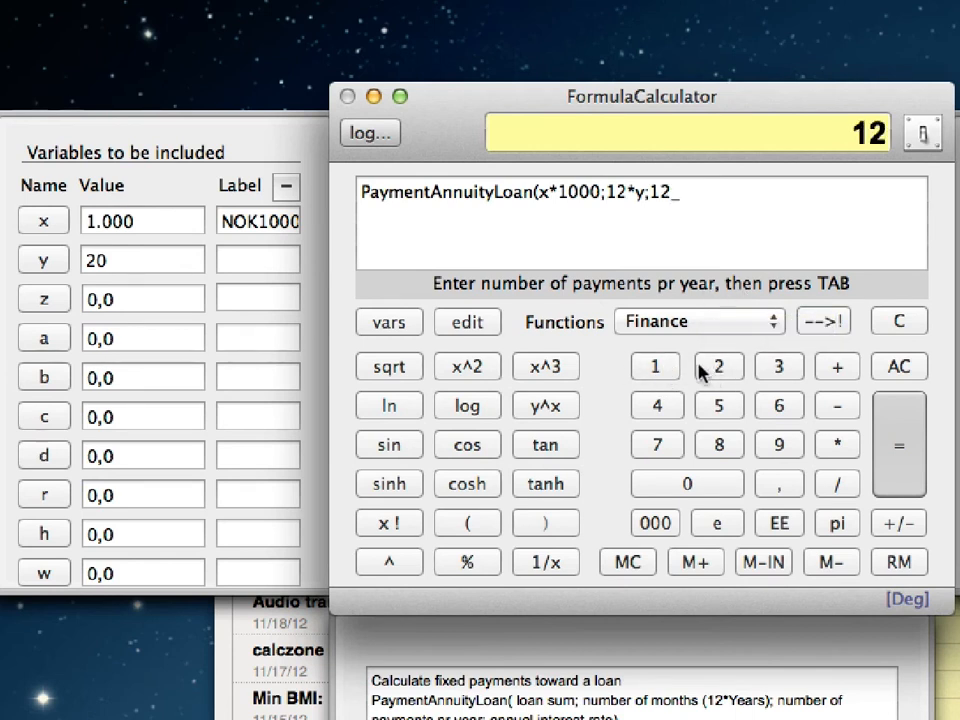
{"action": "left_click", "coordinate": [824, 325]}
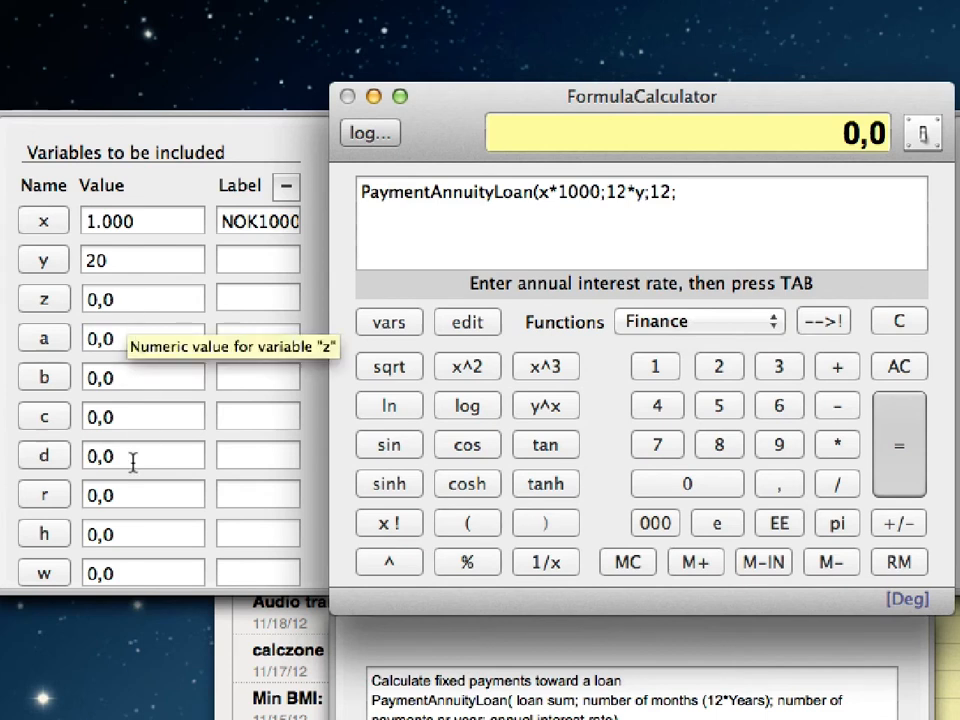
Set the variable r to 3,5 and use r as the annual interest rate to complete and evaluate the loan formula
{"action": "left_click", "coordinate": [125, 496]}
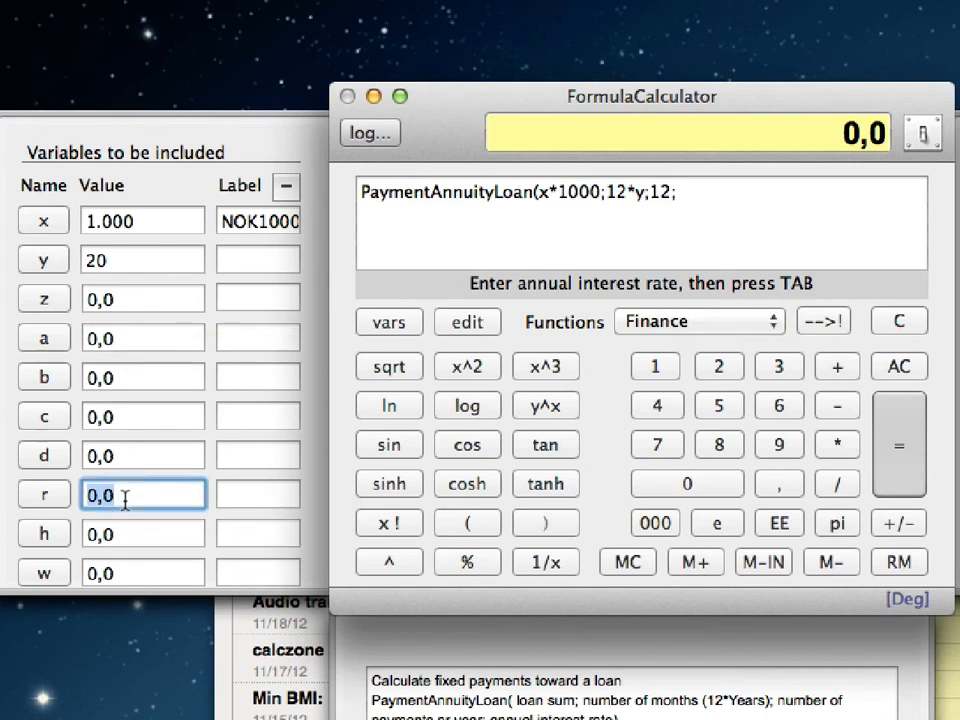
{"action": "type", "text": "3,5"}
{"action": "key", "text": "Tab"}
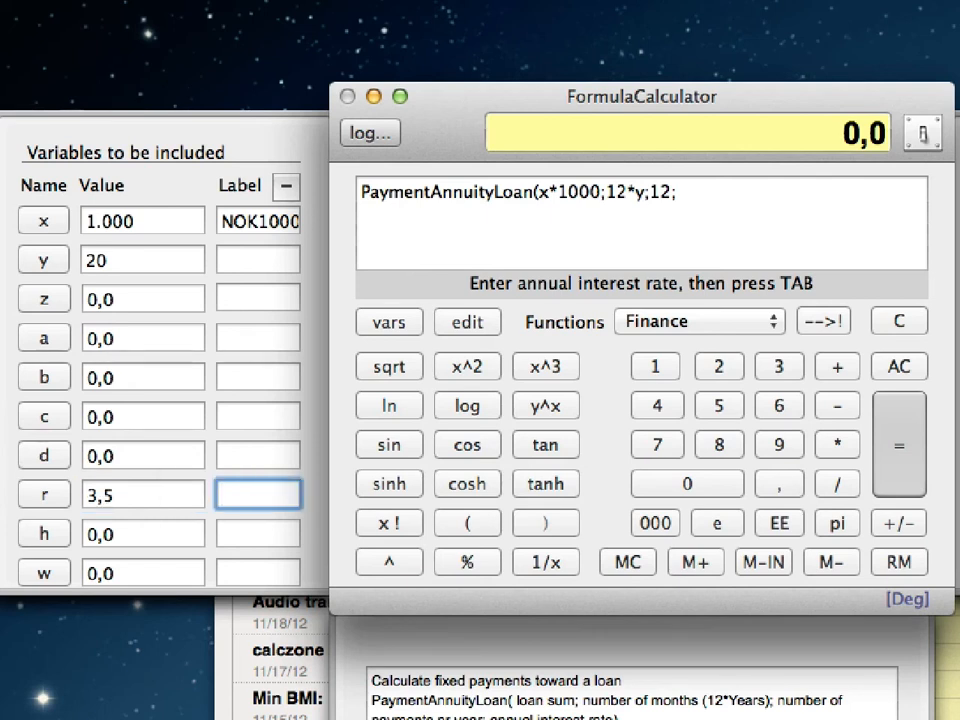
{"action": "left_click", "coordinate": [43, 496]}
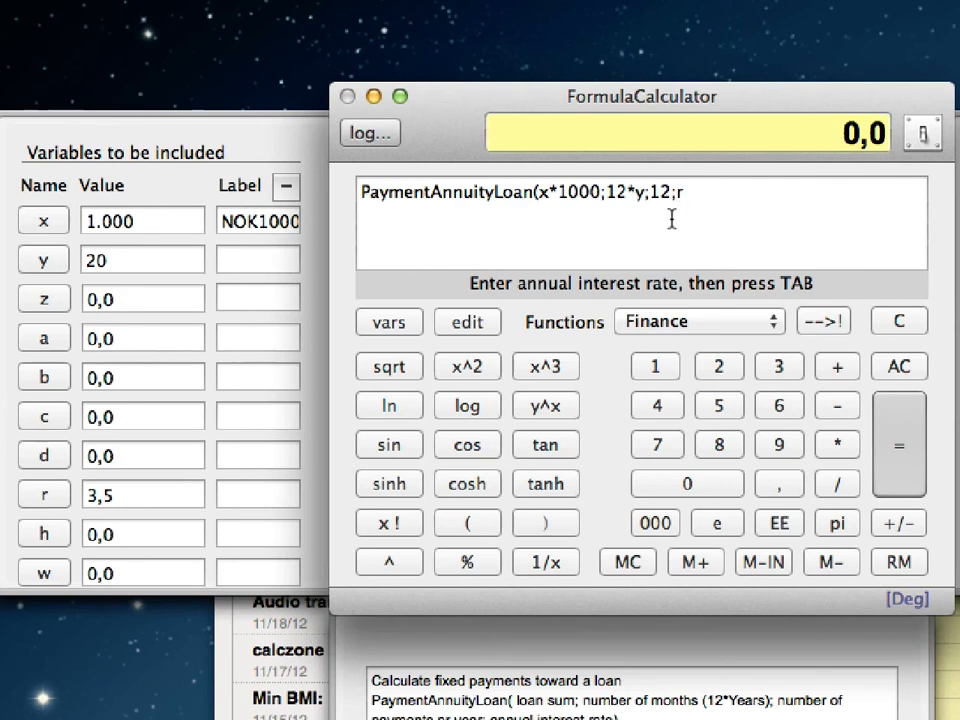
{"action": "left_click", "coordinate": [824, 325]}
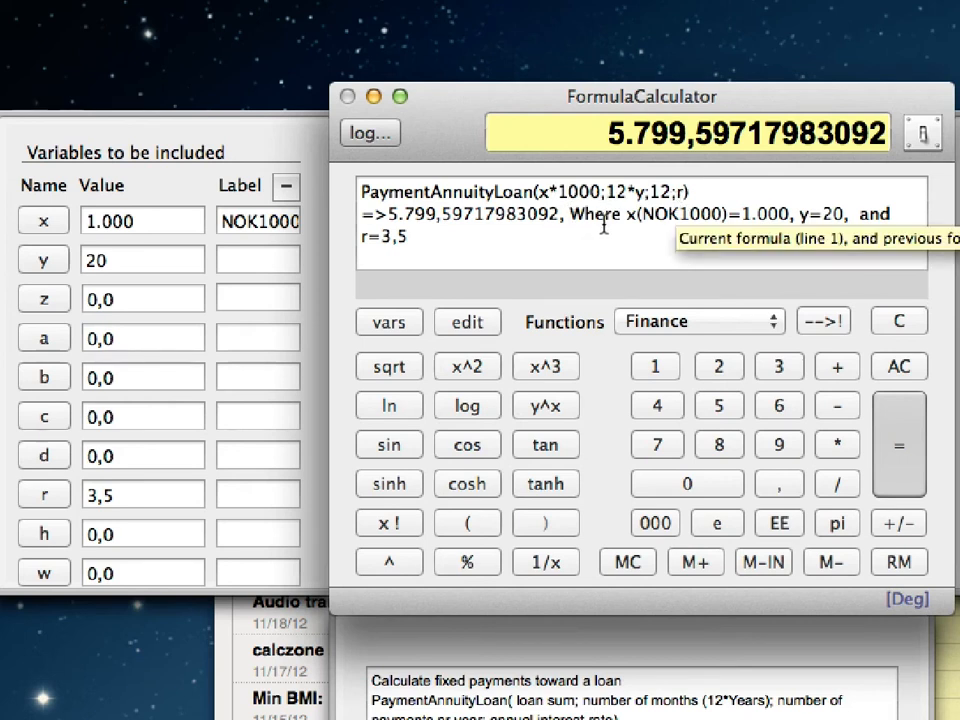
Set the variable y to 15 to recalculate the loan payment
{"action": "double_click", "coordinate": [115, 261]}
{"action": "type", "text": "15"}
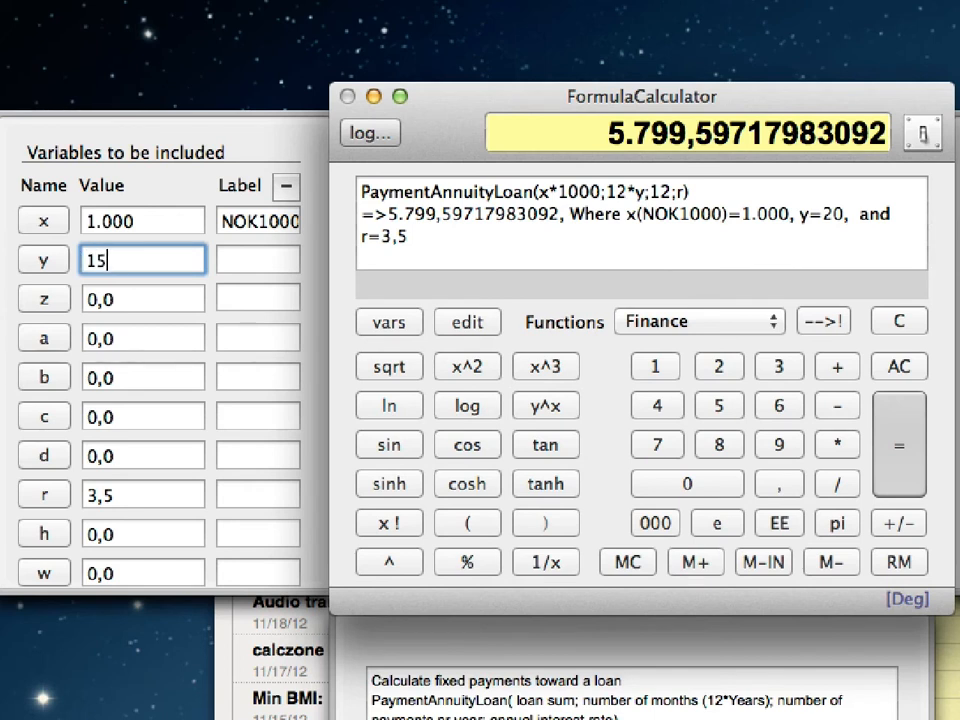
{"action": "key", "text": "Tab"}
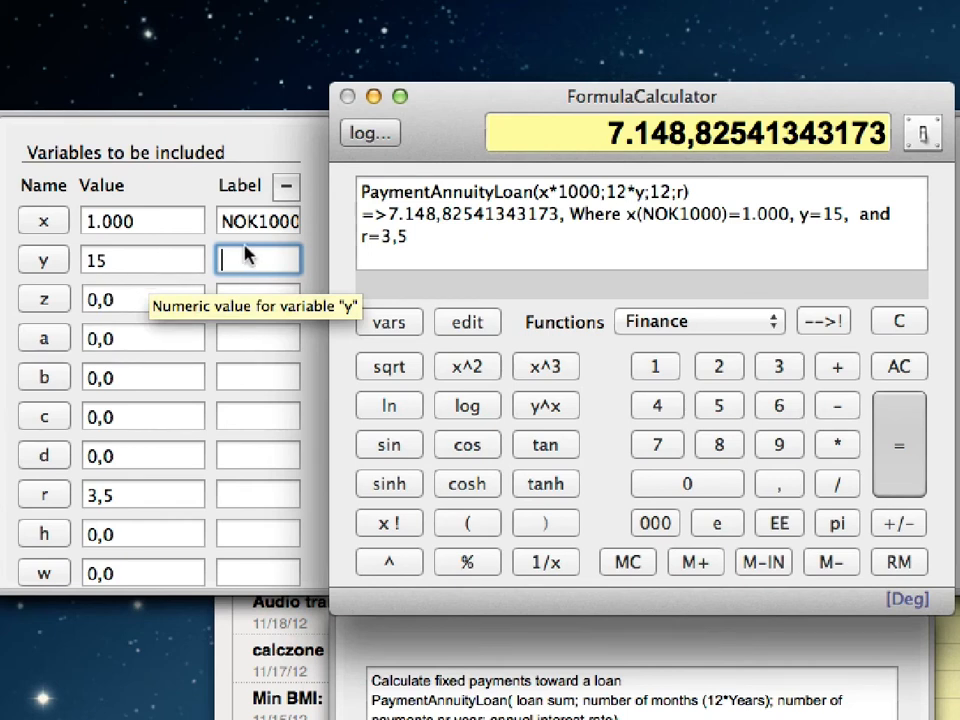
Edit the formula to ddx(PaymentAnnuityLoan(x*1000;12*y;12;r)), the payment's derivative with respect to x, and save it
{"action": "left_click", "coordinate": [468, 328]}
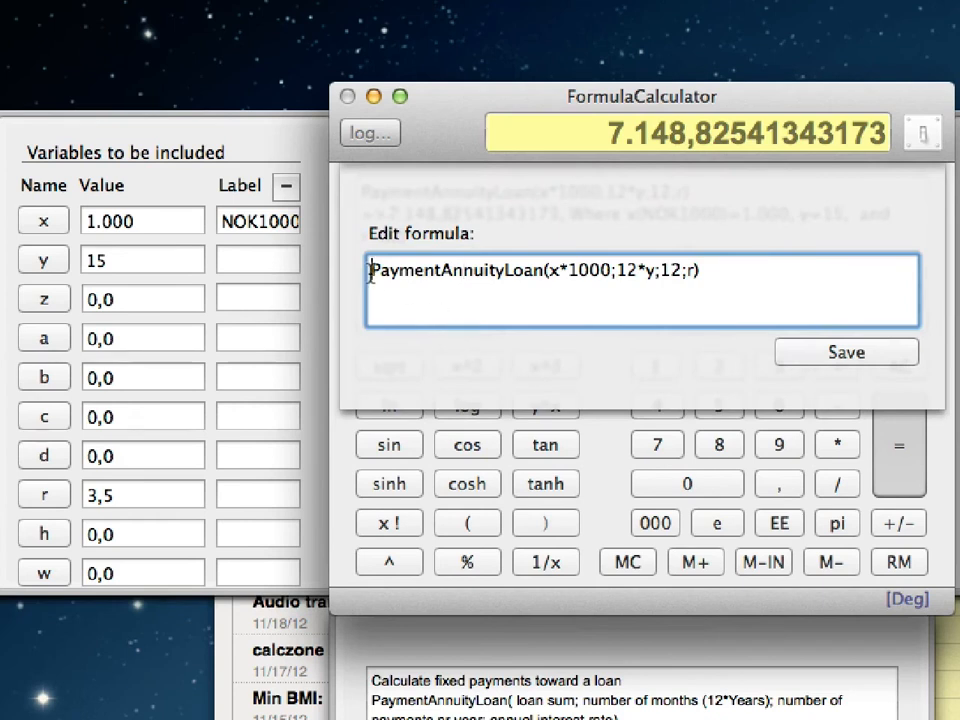
{"action": "type", "text": "dd"}
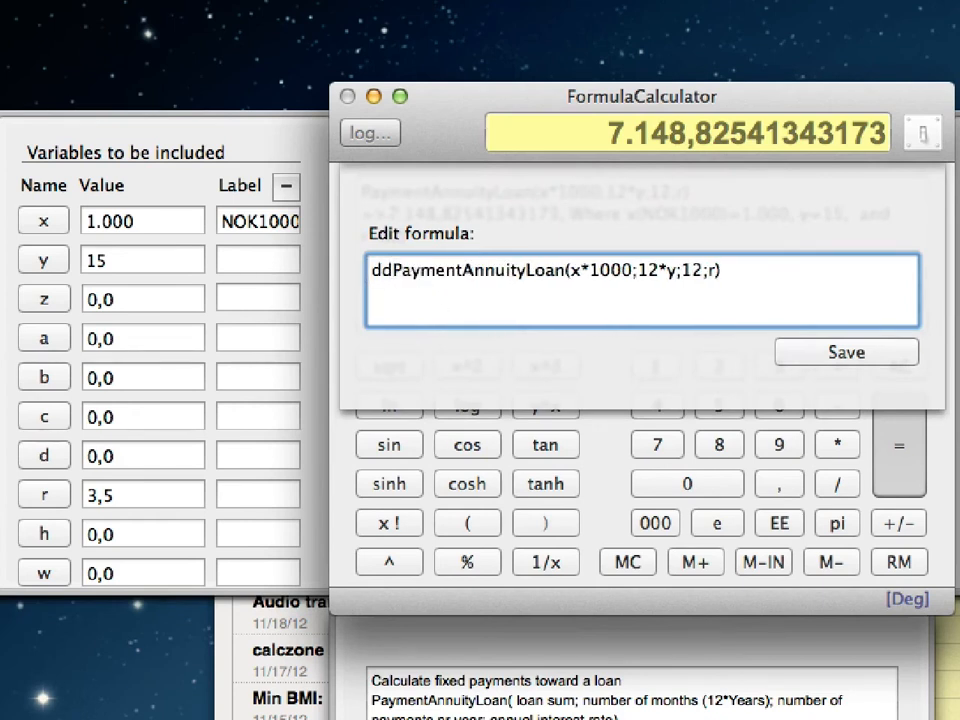
{"action": "type", "text": "x"}
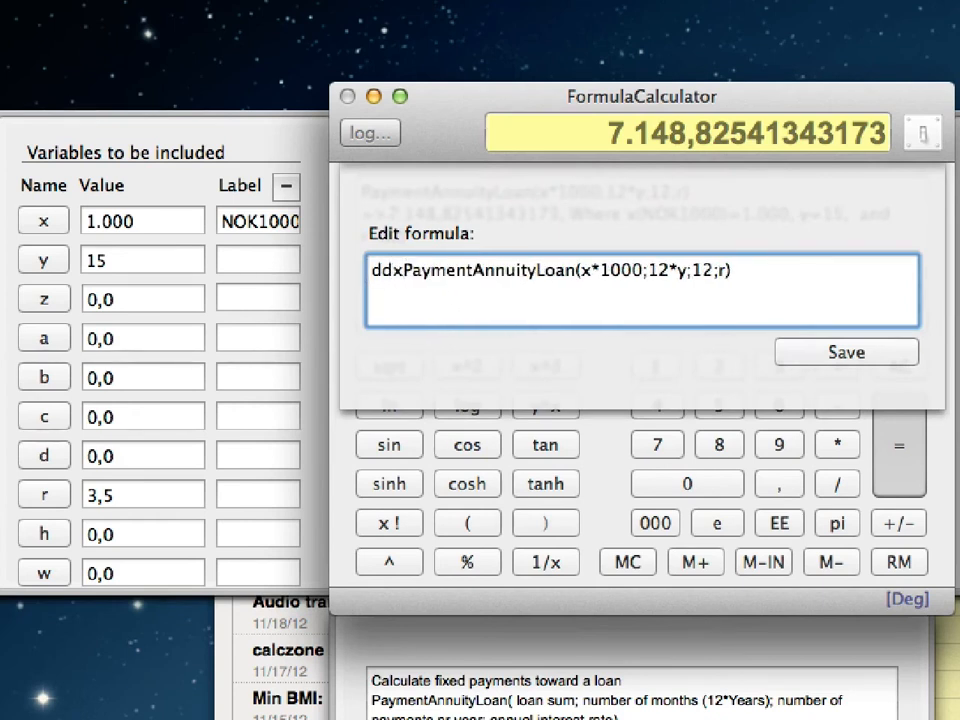
{"action": "type", "text": "("}
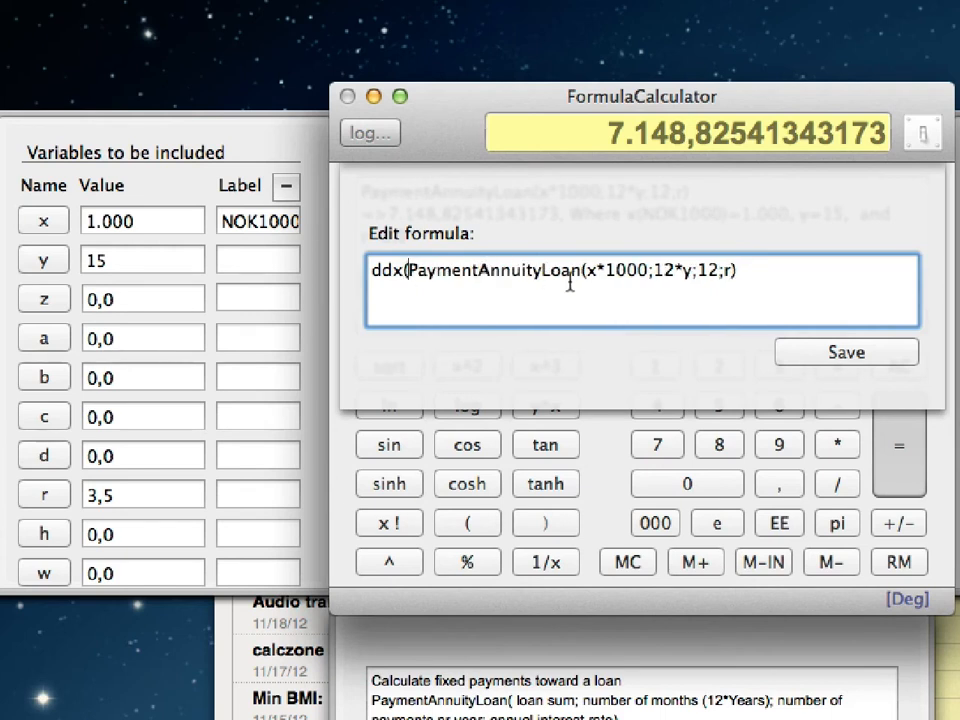
{"action": "left_click", "coordinate": [762, 272]}
{"action": "type", "text": ")"}
{"action": "left_click", "coordinate": [842, 358]}
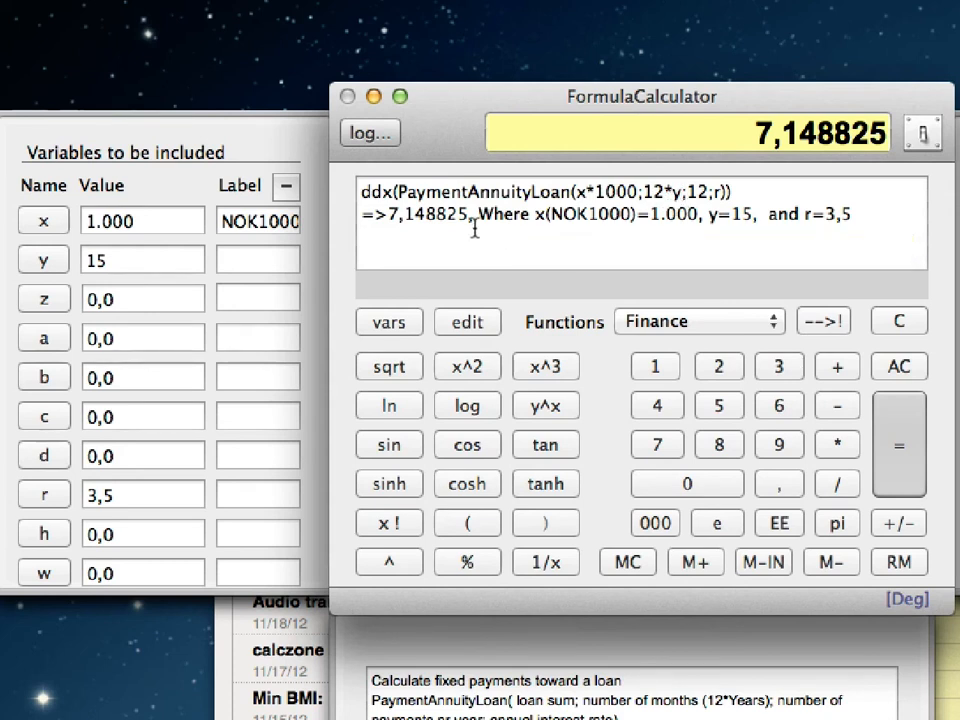
Set the variable x to 2.000 to re-evaluate the x derivative, and highlight the leading digits of the result
{"action": "left_click", "coordinate": [88, 220]}
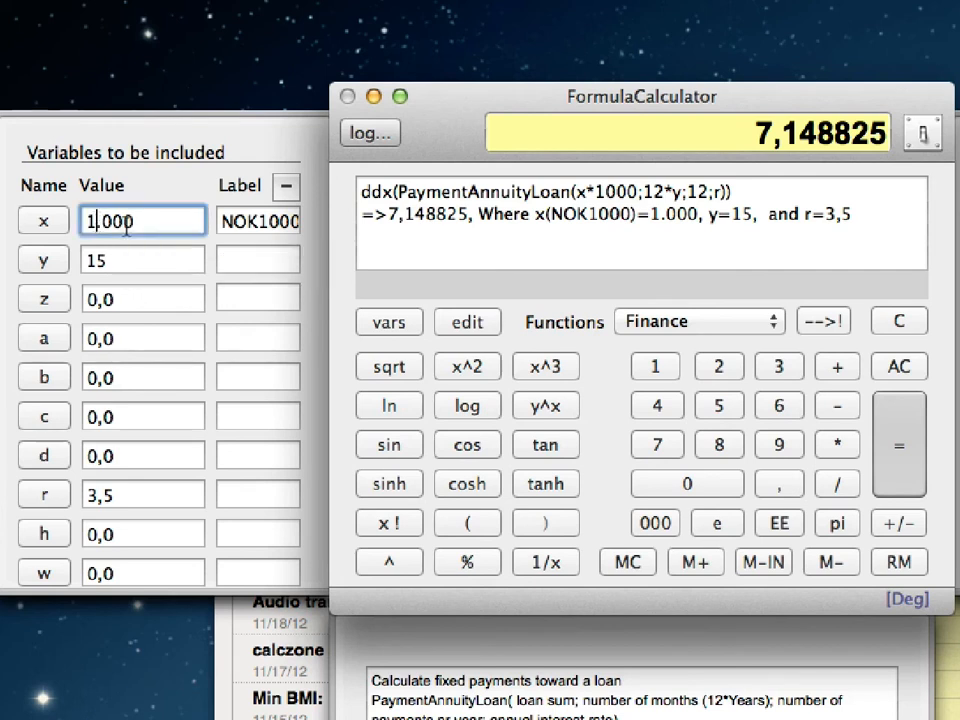
{"action": "key", "text": "BackSpace"}
{"action": "type", "text": "2"}
{"action": "key", "text": "Tab"}
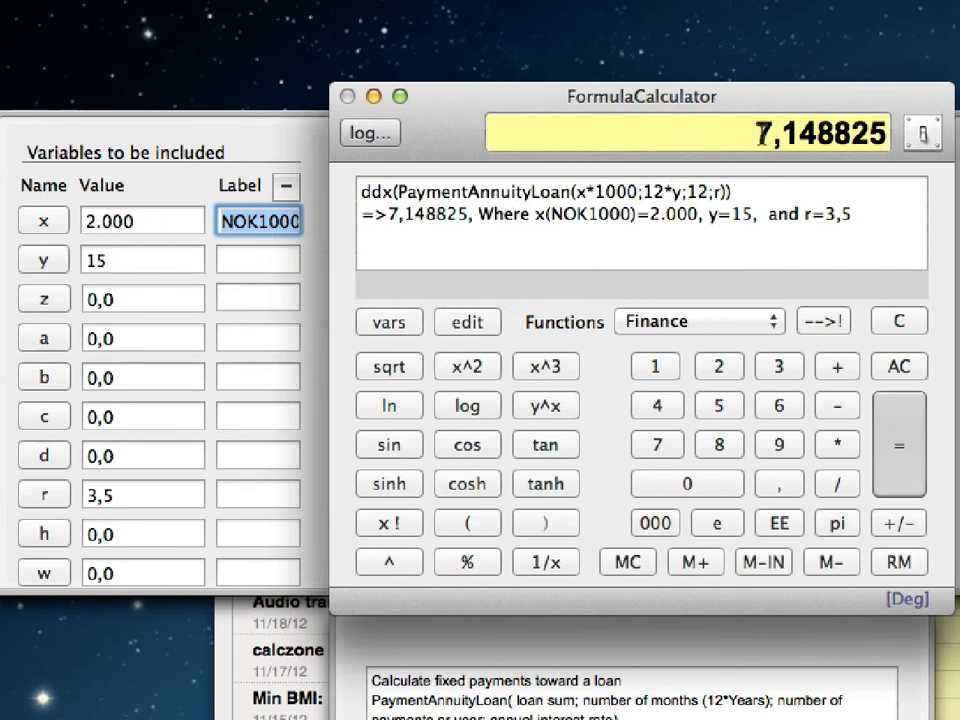
{"action": "left_click_drag", "start_coordinate": [761, 135], "coordinate": [812, 135]}
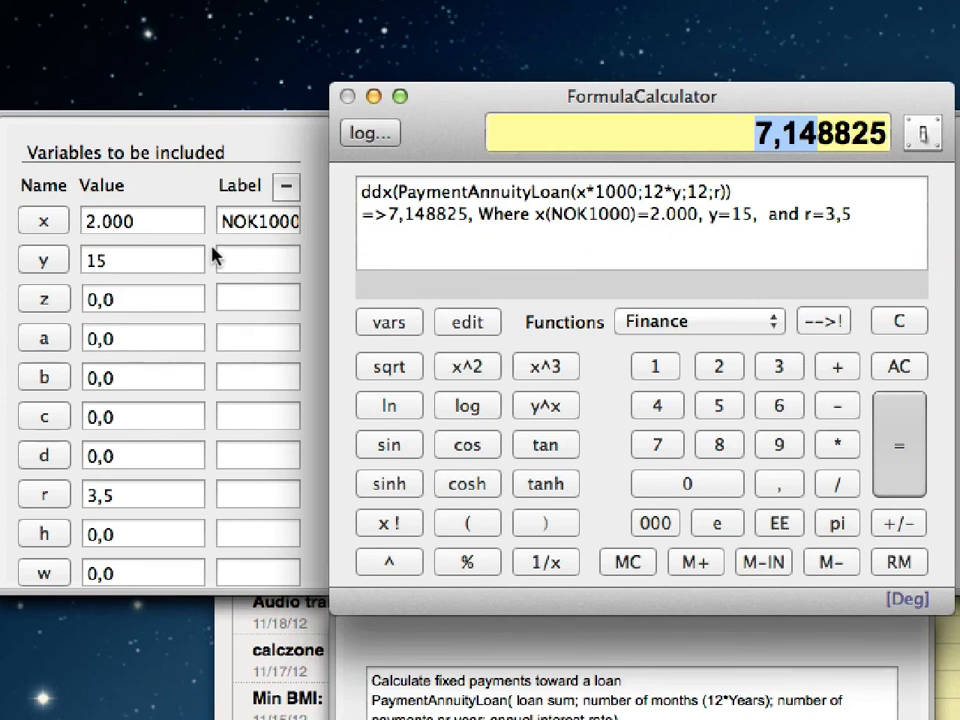
Edit the formula to differentiate with respect to y by replacing ddx with ddy, and save it
{"action": "left_click", "coordinate": [468, 325]}
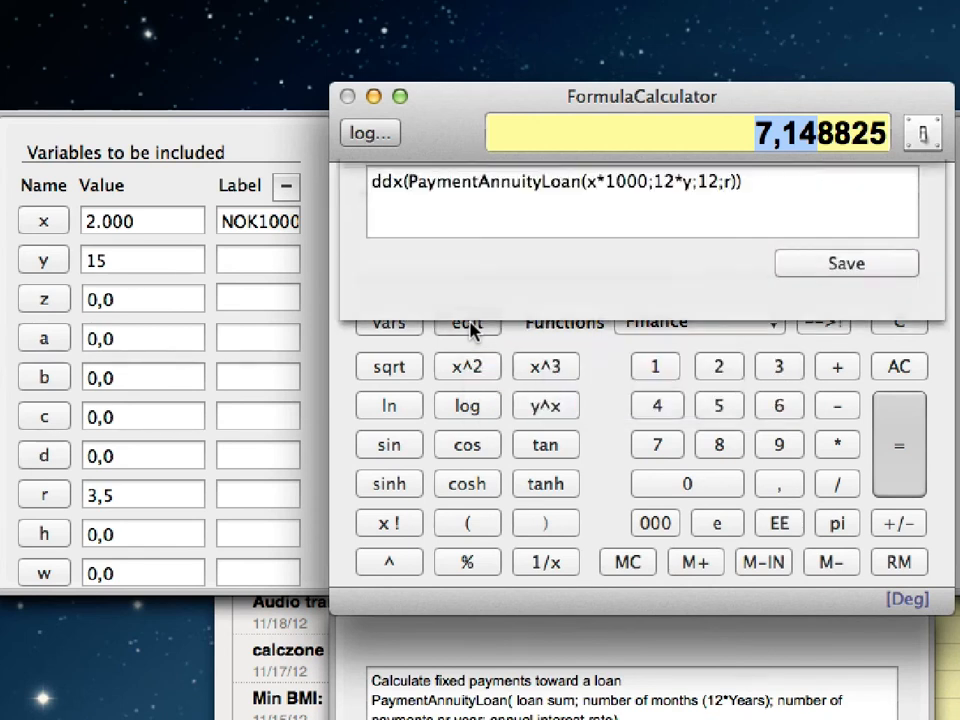
{"action": "left_click", "coordinate": [405, 279]}
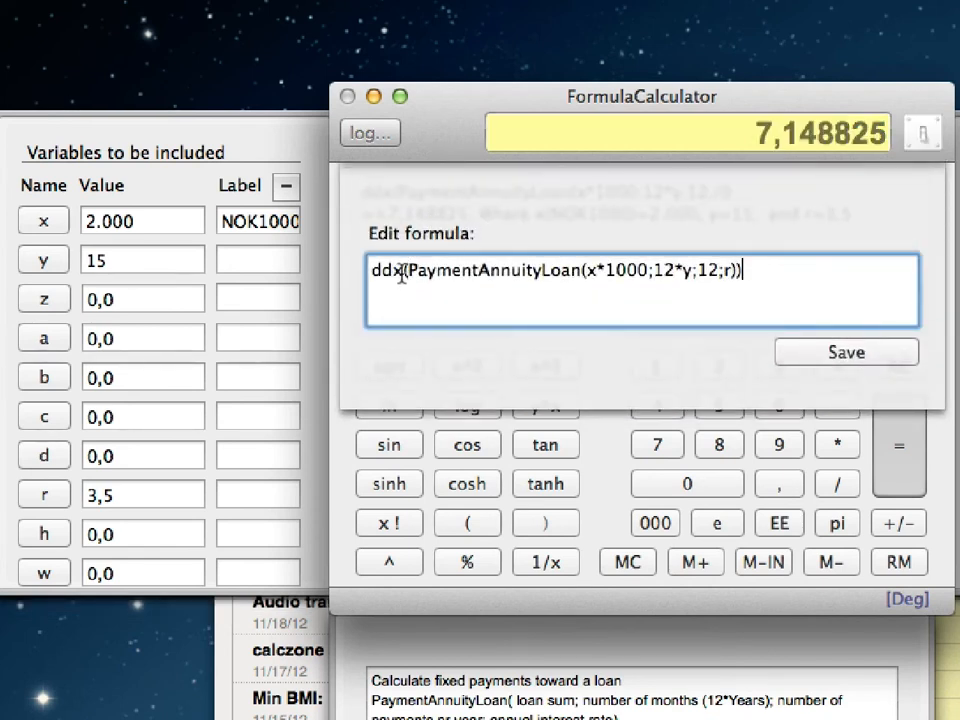
{"action": "key", "text": "BackSpace"}
{"action": "type", "text": "y"}
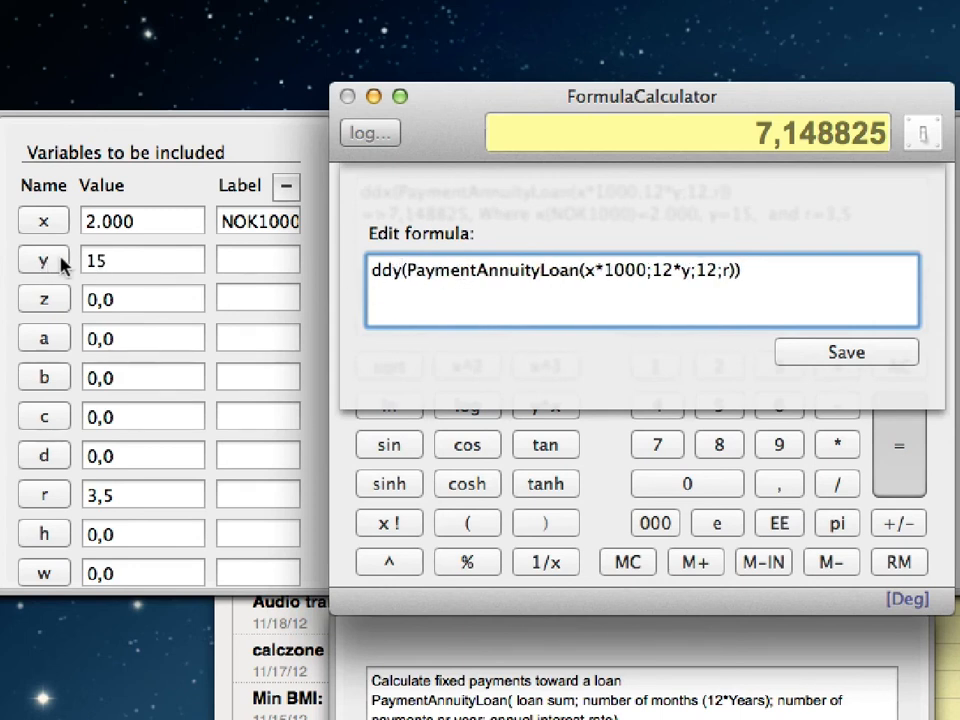
{"action": "left_click", "coordinate": [849, 357]}
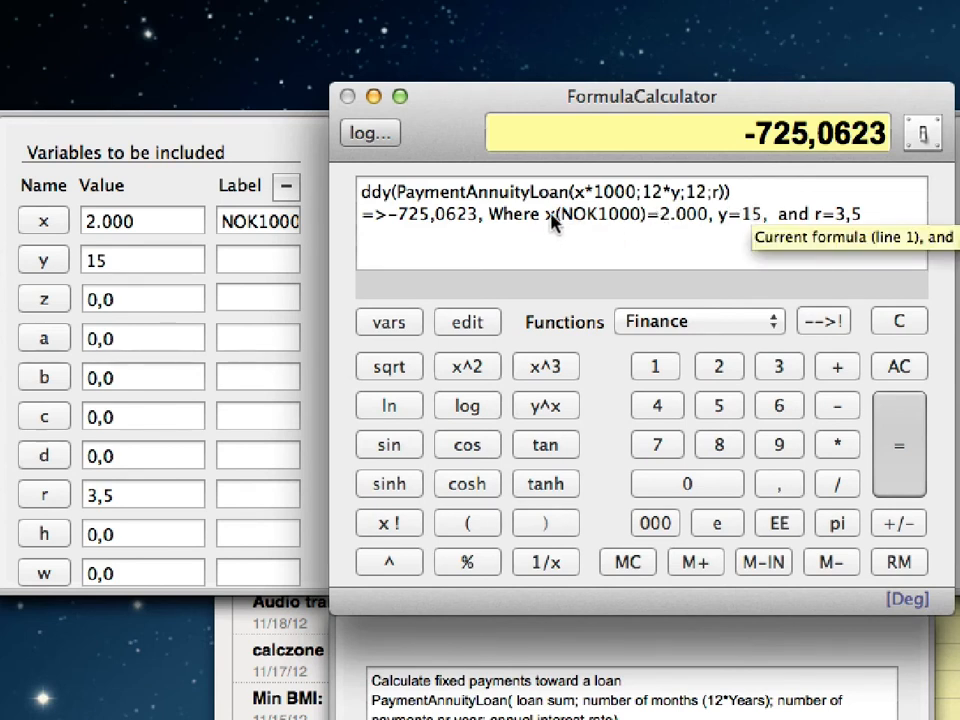
Evaluate the y derivative of the loan payment with y set to 16 and again with y set to 17
{"action": "left_click", "coordinate": [115, 261]}
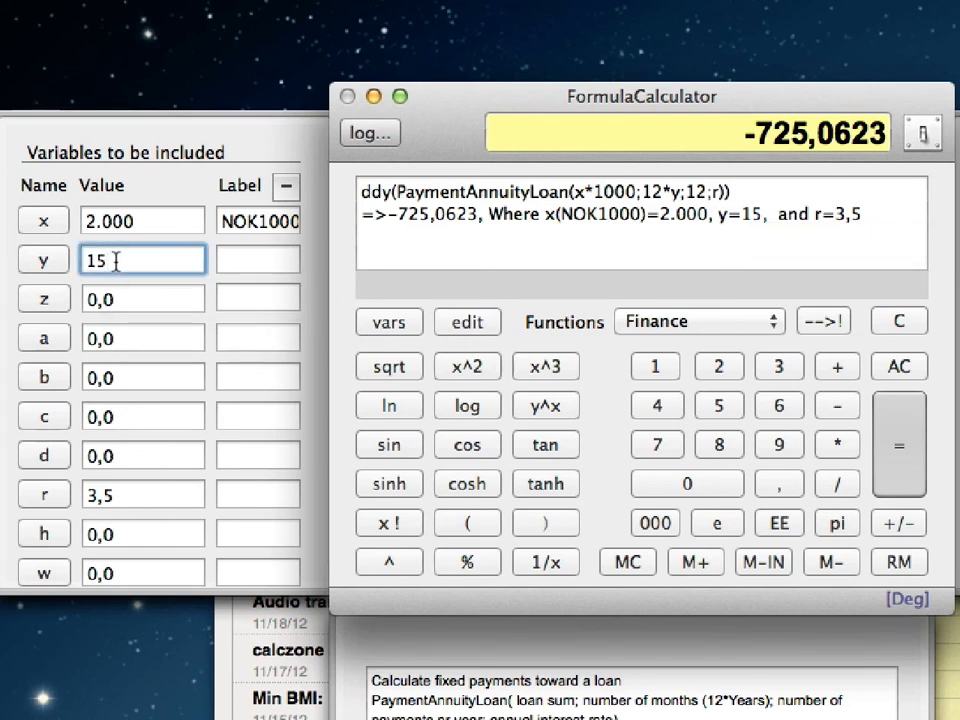
{"action": "key", "text": "BackSpace"}
{"action": "type", "text": "6"}
{"action": "key", "text": "Tab"}
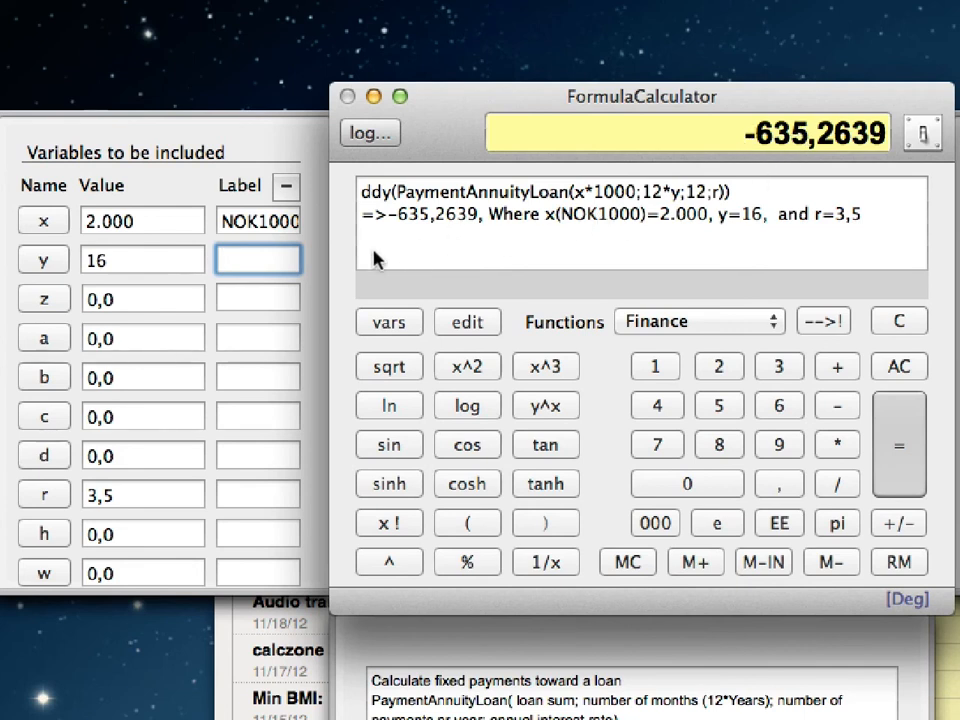
{"action": "left_click", "coordinate": [119, 262]}
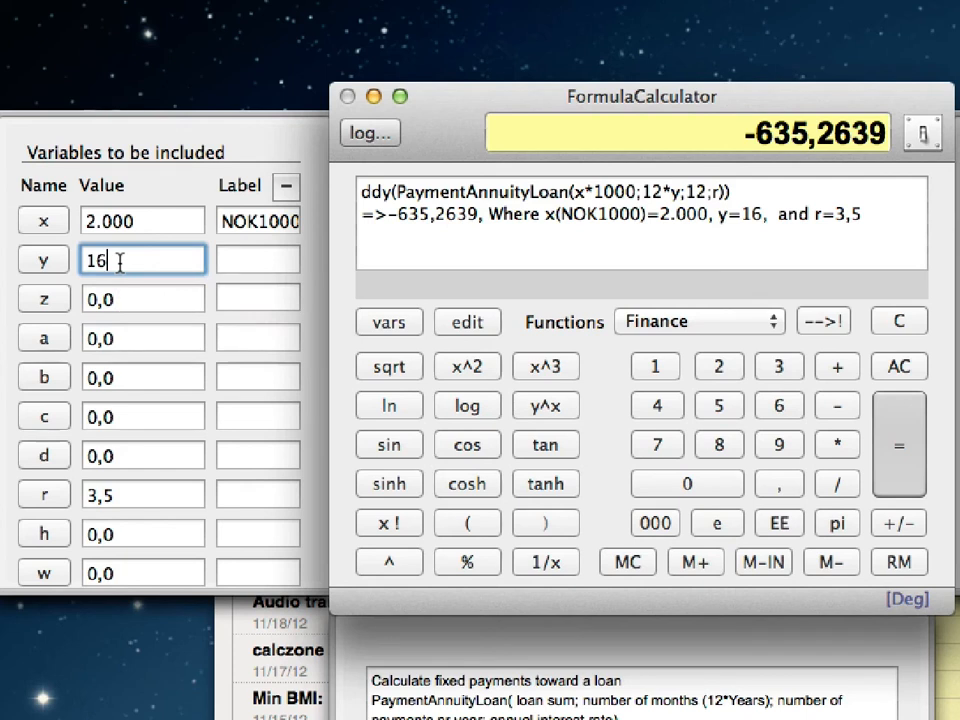
{"action": "key", "text": "BackSpace"}
{"action": "type", "text": "7"}
{"action": "key", "text": "Tab"}
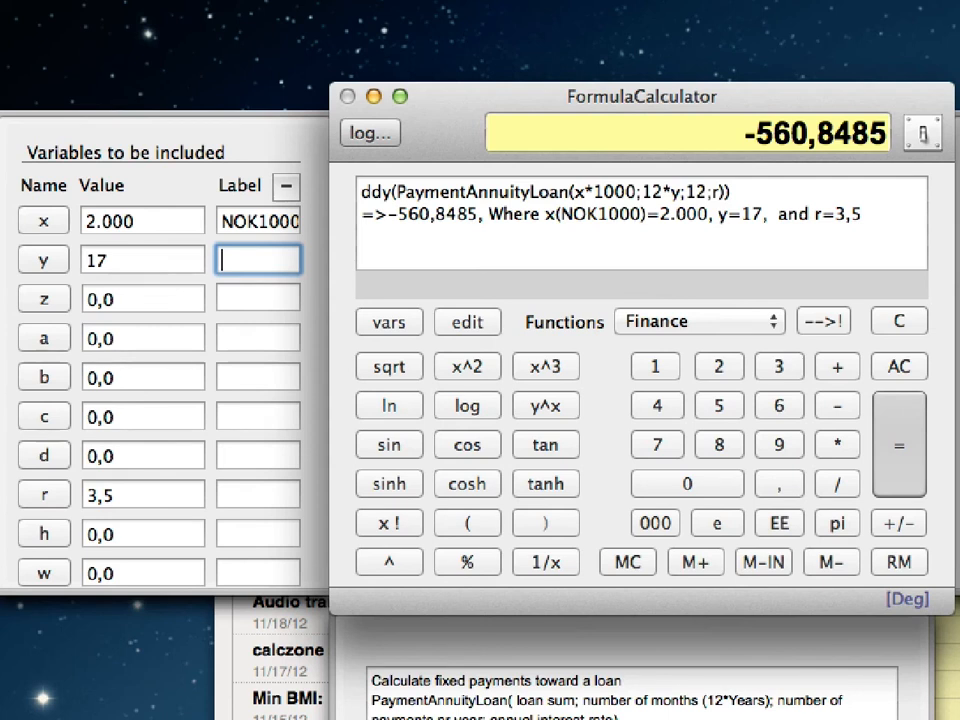
Set the variable y to 20 to re-evaluate the y derivative of the loan payment
{"action": "double_click", "coordinate": [142, 261]}
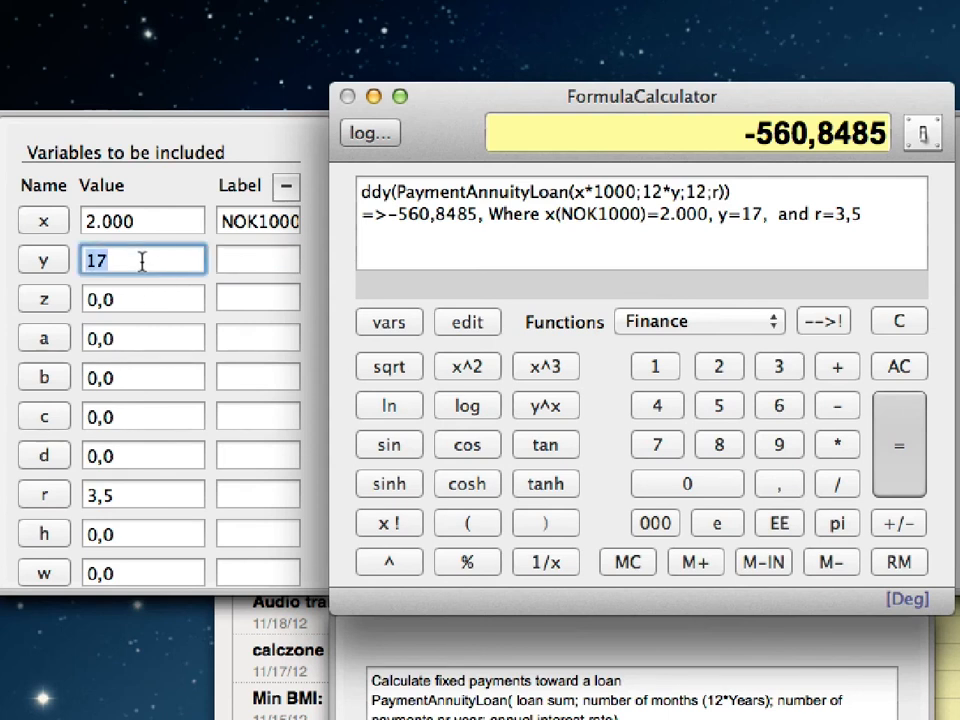
{"action": "type", "text": "20"}
{"action": "key", "text": "Tab"}
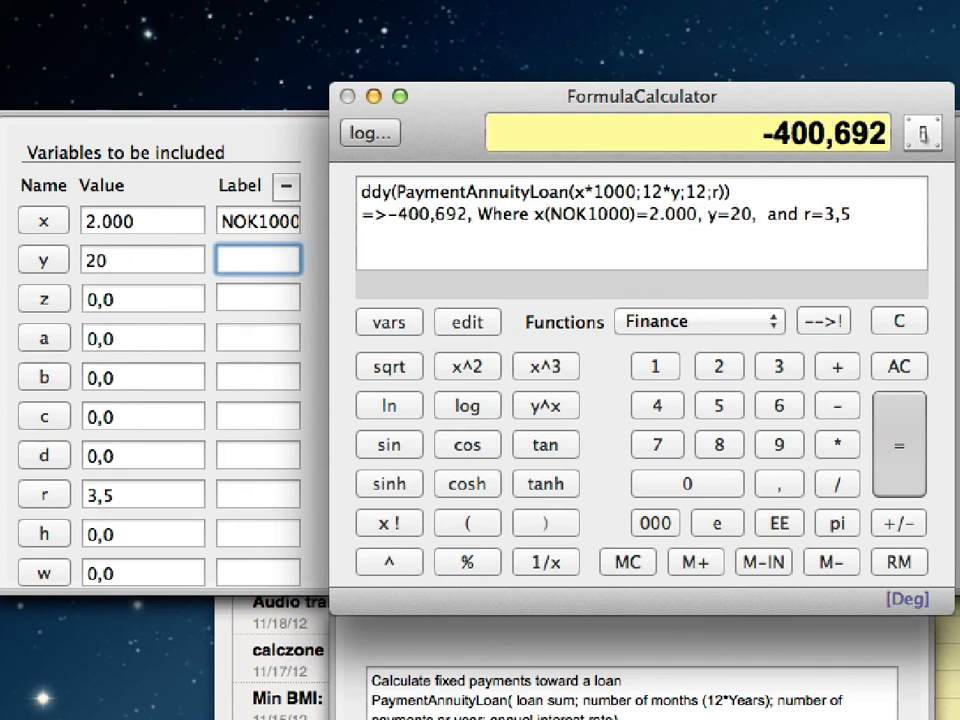
{"action": "left_click", "coordinate": [129, 260]}
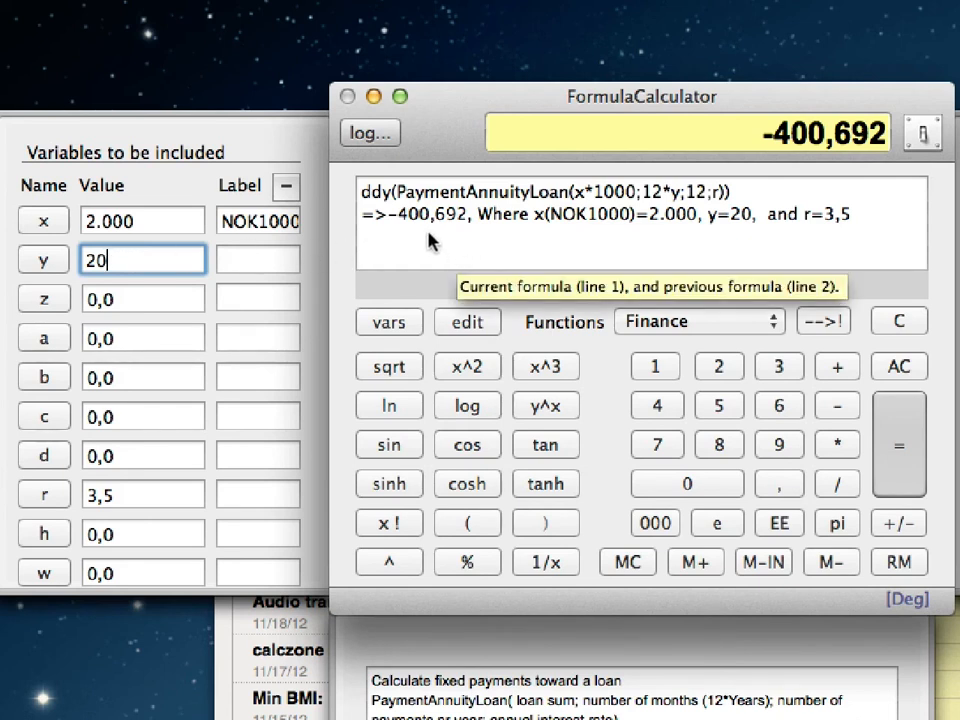
Edit the formula to differentiate with respect to r by replacing ddy with ddr, and save it
{"action": "left_click", "coordinate": [469, 326]}
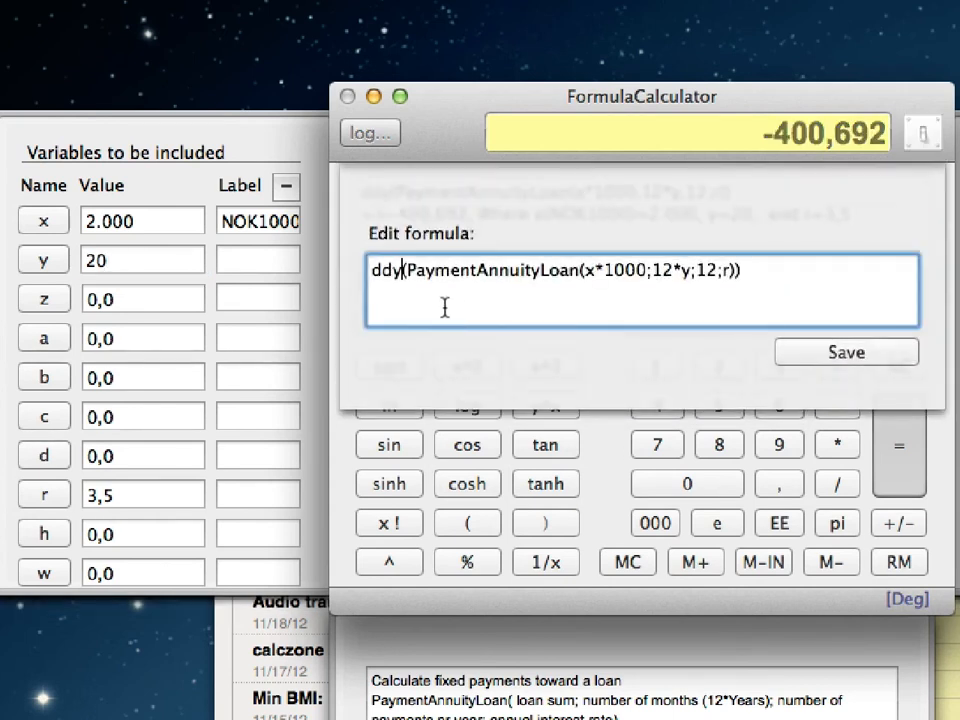
{"action": "left_click", "coordinate": [401, 272]}
{"action": "key", "text": "BackSpace"}
{"action": "type", "text": "r"}
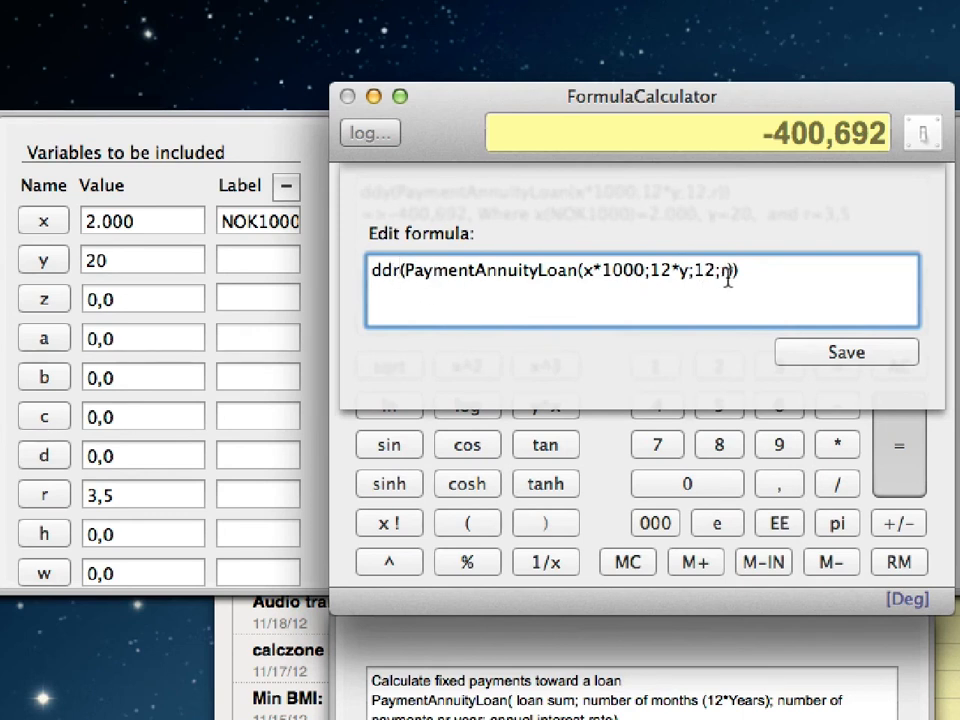
{"action": "left_click", "coordinate": [849, 357]}
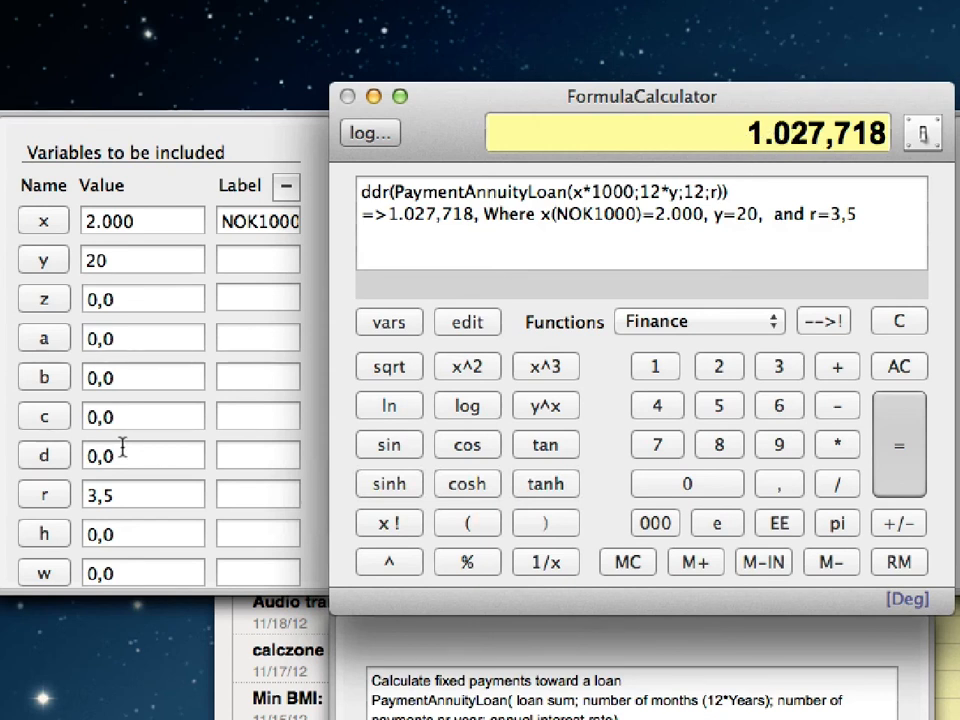
Evaluate the r derivative of the loan payment with r set to 4,5 and again with r set to 5,5
{"action": "left_click", "coordinate": [92, 496]}
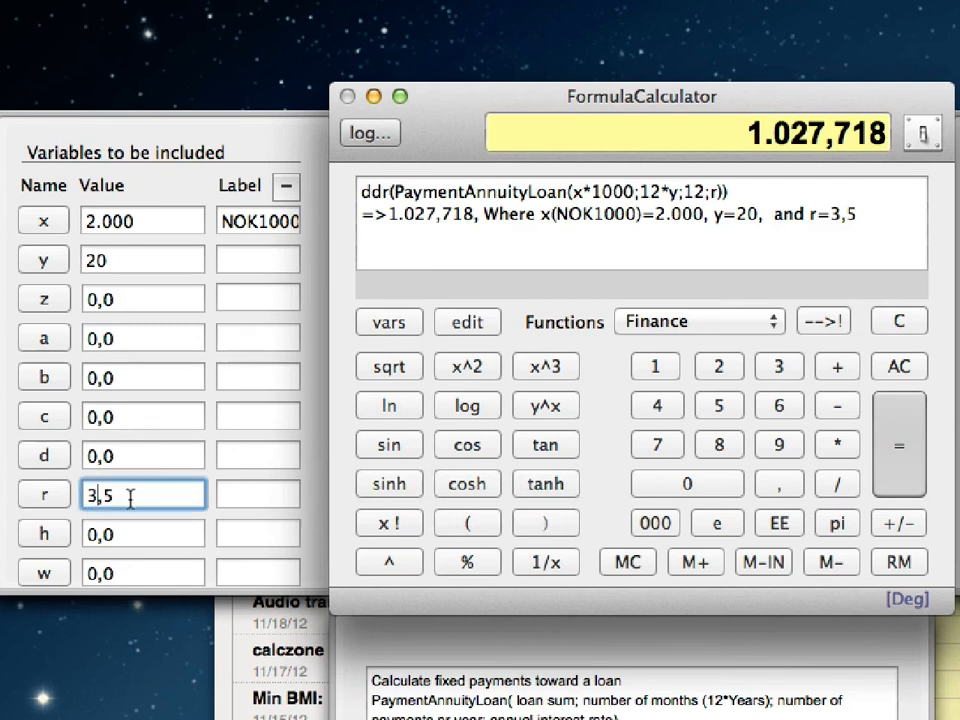
{"action": "key", "text": "BackSpace"}
{"action": "type", "text": "4"}
{"action": "key", "text": "Tab"}
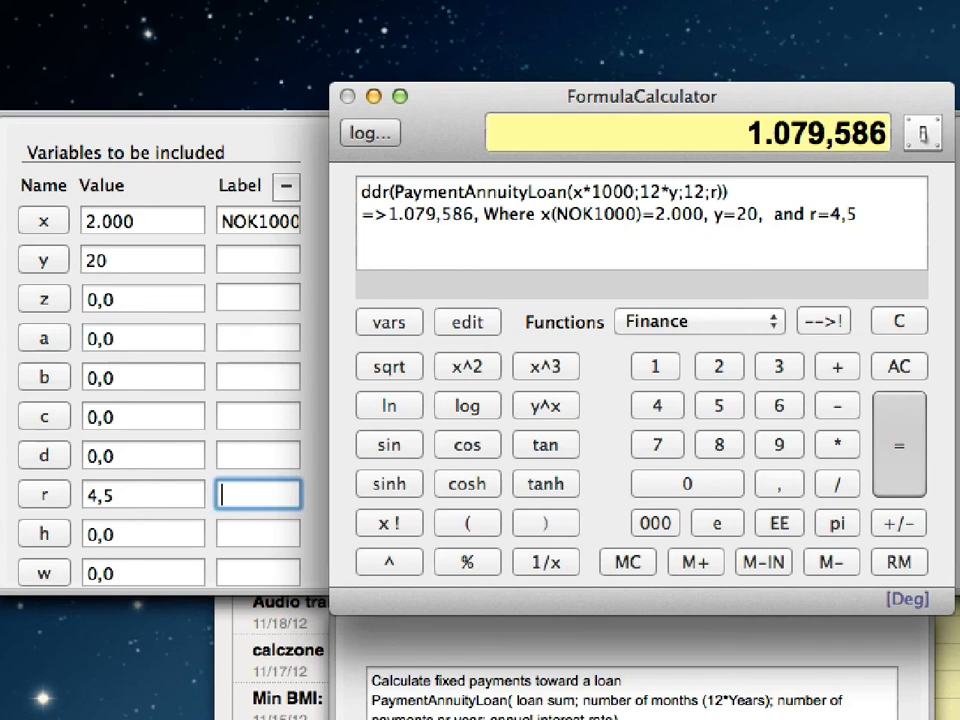
{"action": "left_click", "coordinate": [95, 494]}
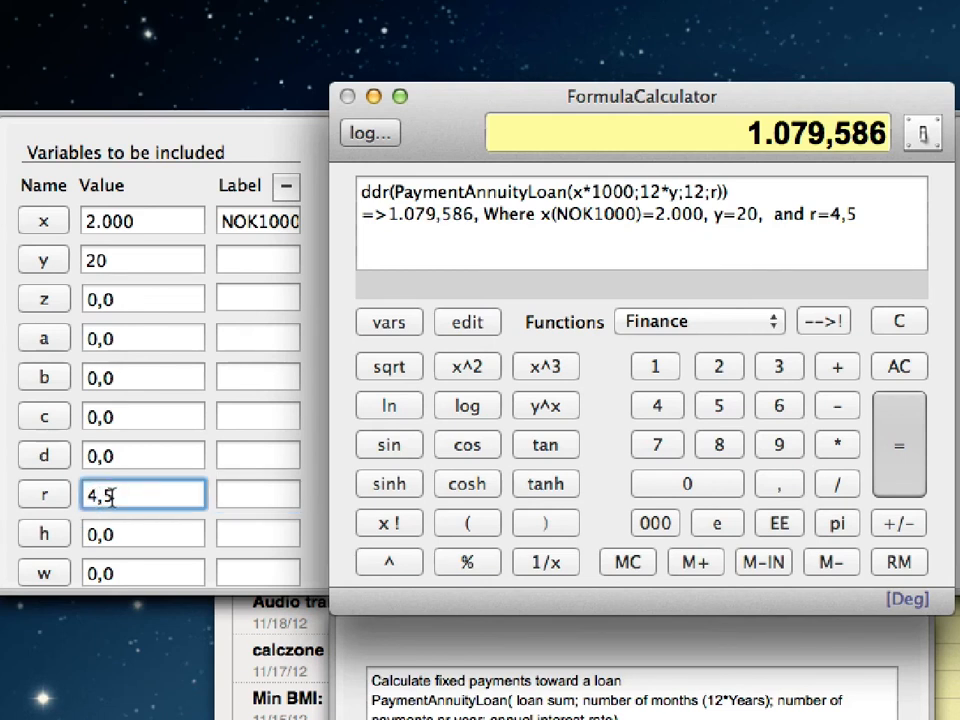
{"action": "key", "text": "BackSpace"}
{"action": "type", "text": "5"}
{"action": "key", "text": "Tab"}
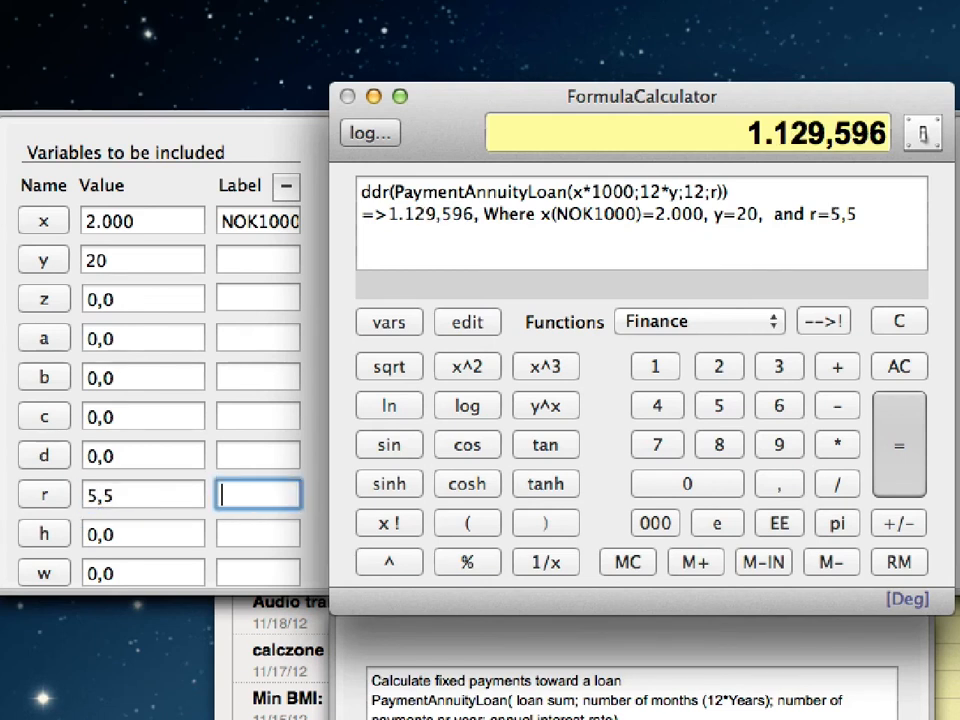
Set the variable r back to 3,5 to re-evaluate the r derivative
{"action": "left_click", "coordinate": [94, 495]}
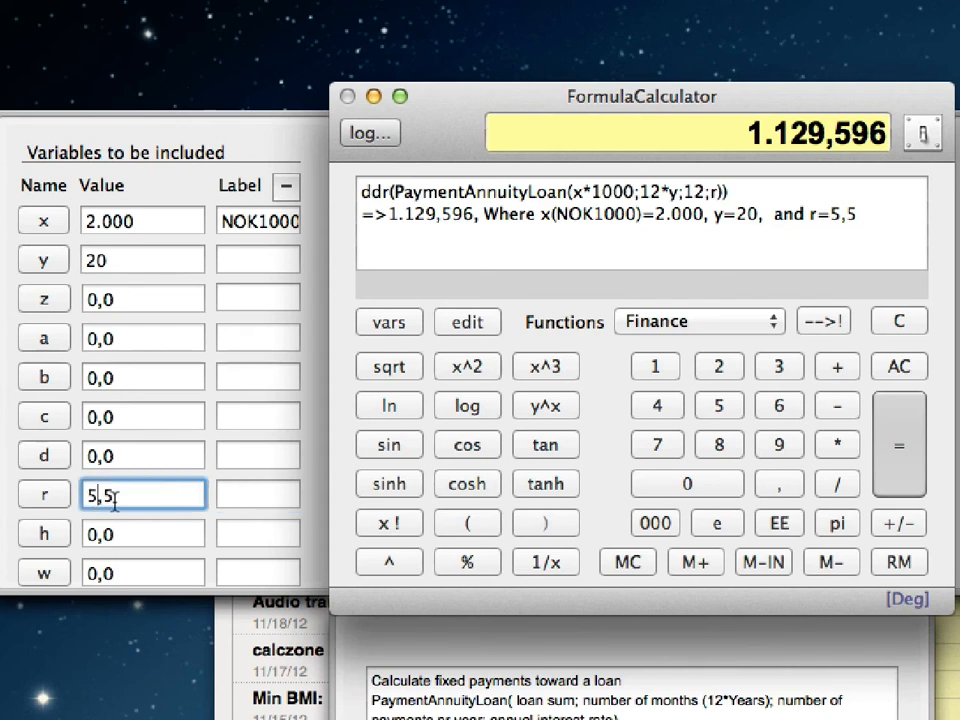
{"action": "key", "text": "BackSpace"}
{"action": "type", "text": "3"}
{"action": "key", "text": "Tab"}
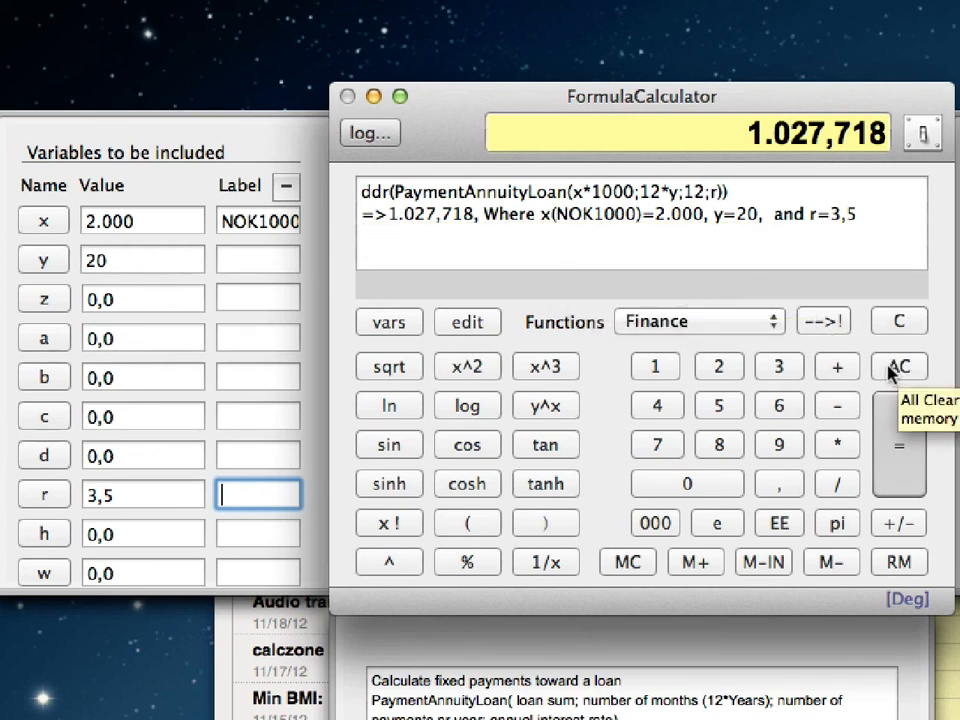
Open the formula for editing, widen the editor, and remove the ddr wrapper to leave PaymentAnnuityLoan(x*1000;12*y;12;r)
{"action": "left_click", "coordinate": [478, 323]}
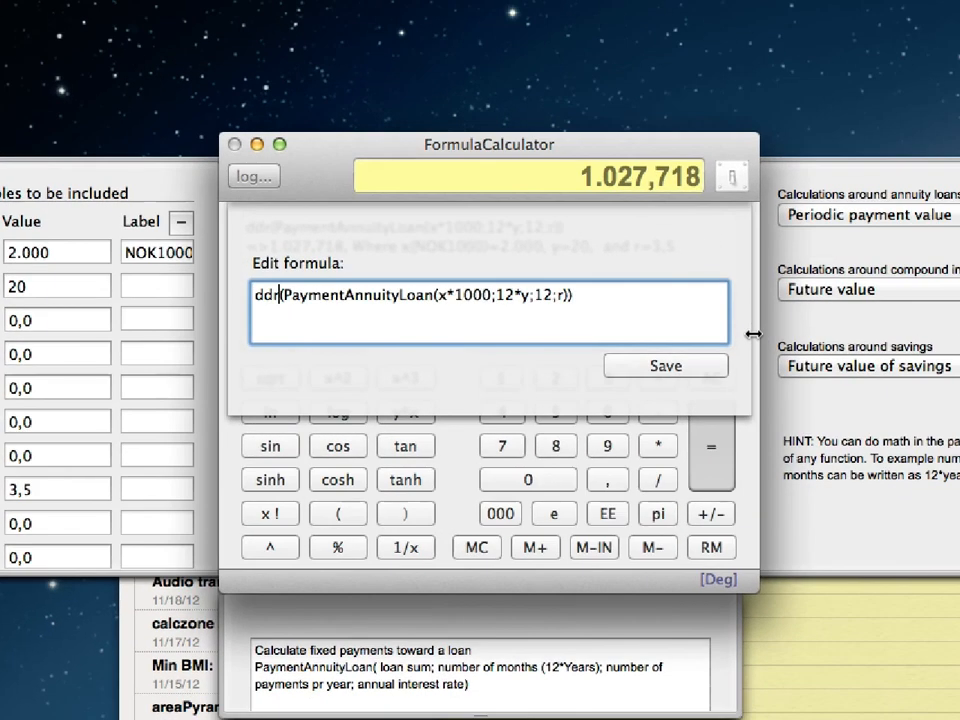
{"action": "left_click_drag", "start_coordinate": [748, 332], "coordinate": [950, 323]}
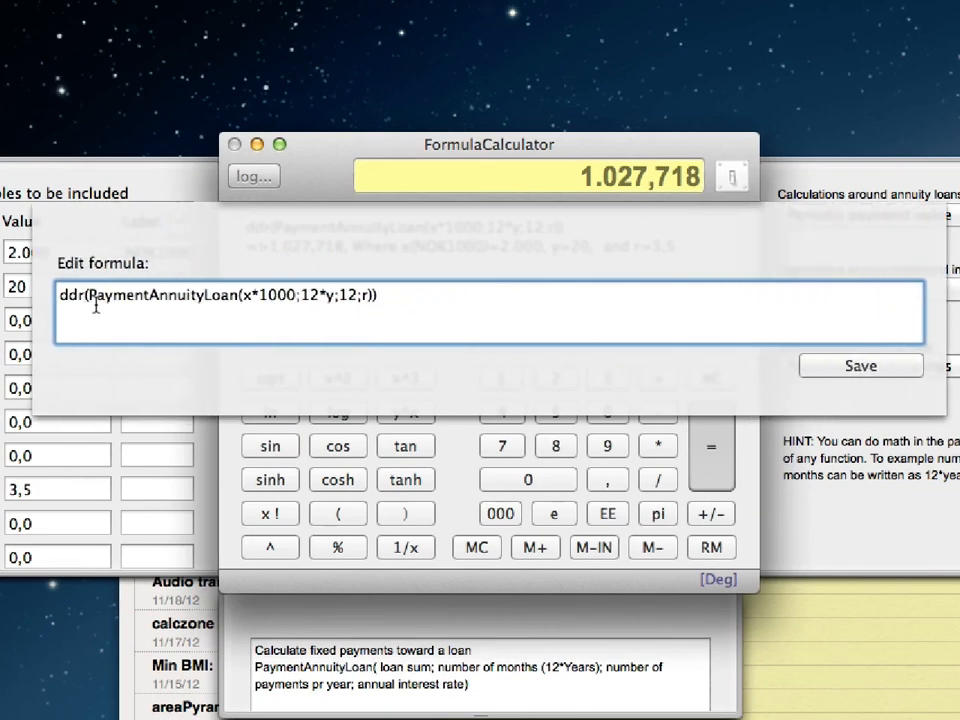
{"action": "left_click", "coordinate": [398, 298]}
{"action": "key", "text": "BackSpace"}
{"action": "left_click", "coordinate": [90, 300]}
{"action": "key", "text": "BackSpace"}
{"action": "key", "text": "BackSpace"}
{"action": "key", "text": "BackSpace"}
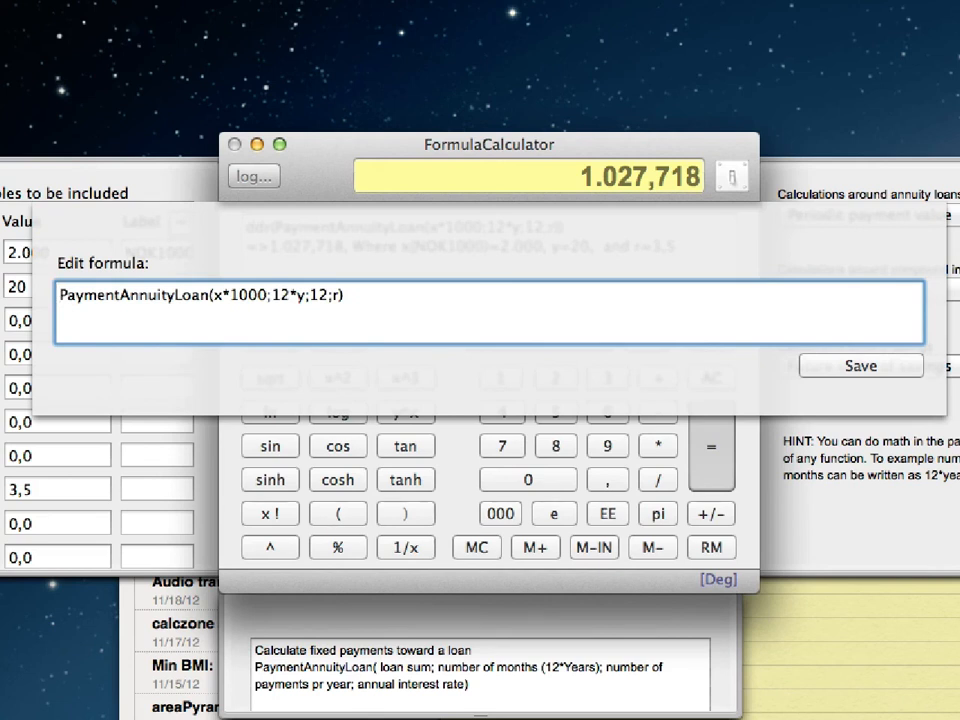
Copy the PaymentAnnuityLoan(x*1000;12*y;12;r) expression and append a minus sign followed by the copy to form a difference
{"action": "left_click_drag", "start_coordinate": [60, 295], "coordinate": [349, 294]}
{"action": "key", "text": "super+c"}
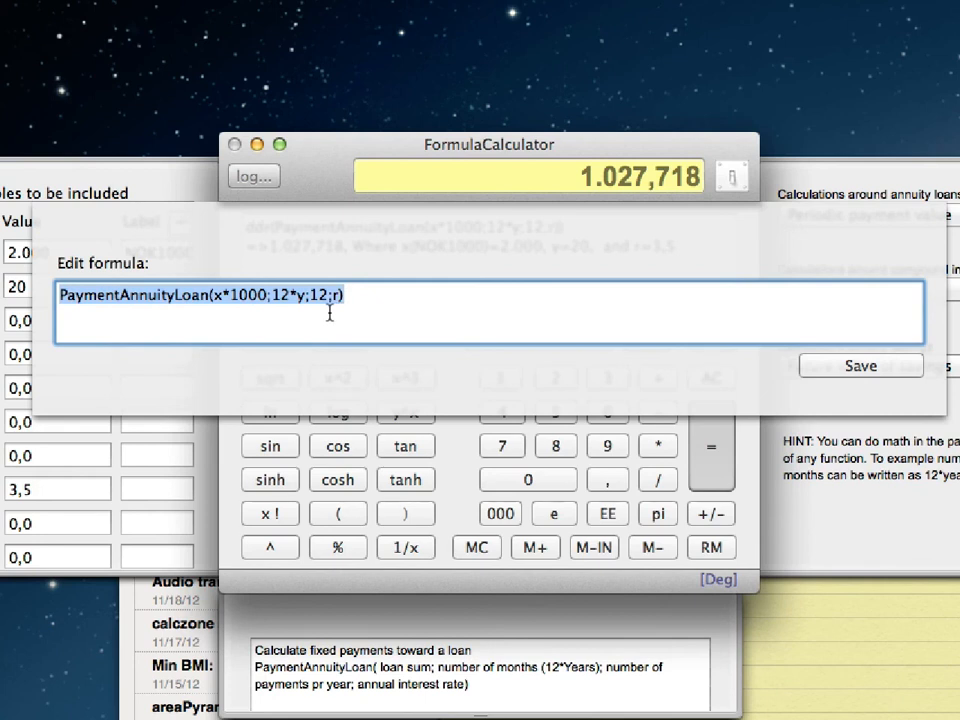
{"action": "left_click", "coordinate": [351, 295]}
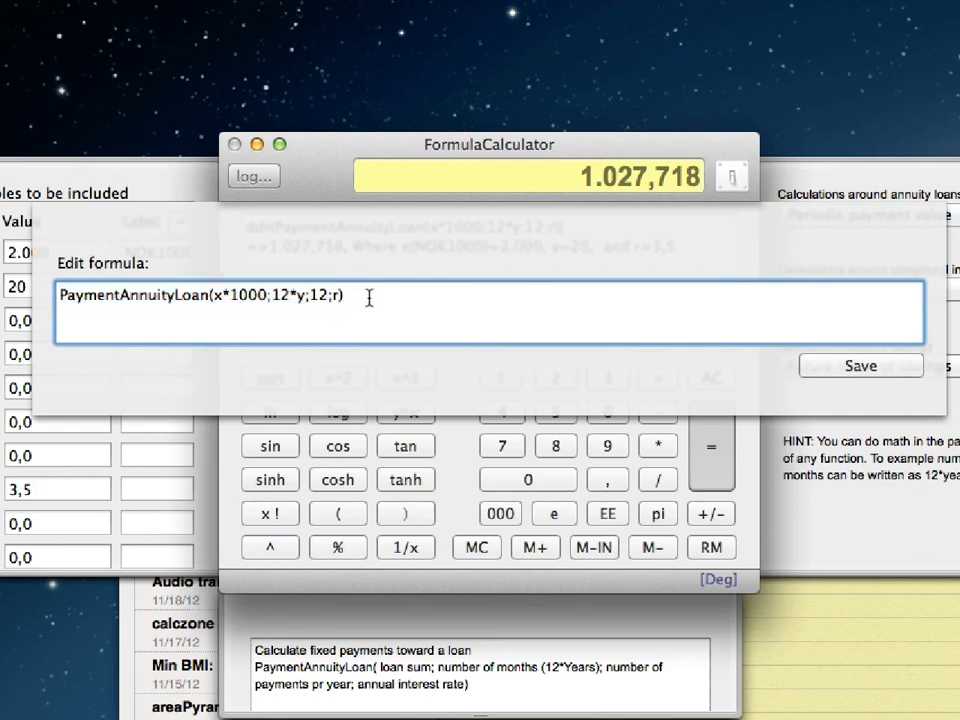
{"action": "type", "text": "-"}
{"action": "key", "text": "super+v"}
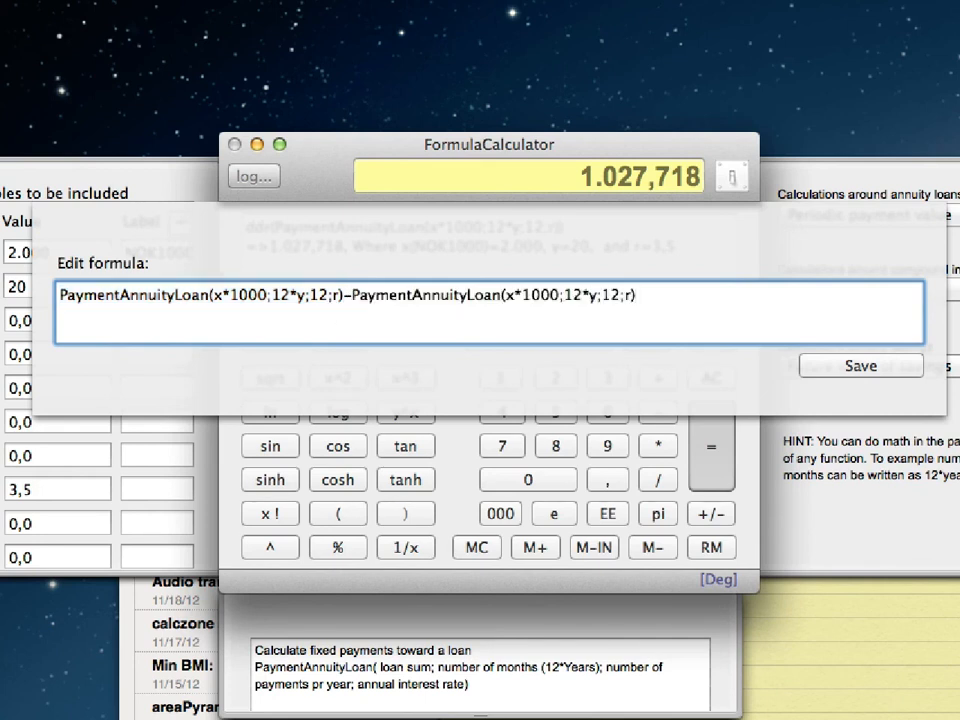
Replace the rate r with 3,5 in the first PaymentAnnuityLoan term and with 4,5 in the second
{"action": "left_click", "coordinate": [338, 296]}
{"action": "key", "text": "BackSpace"}
{"action": "key", "text": "BackSpace"}
{"action": "type", "text": ";3,5"}
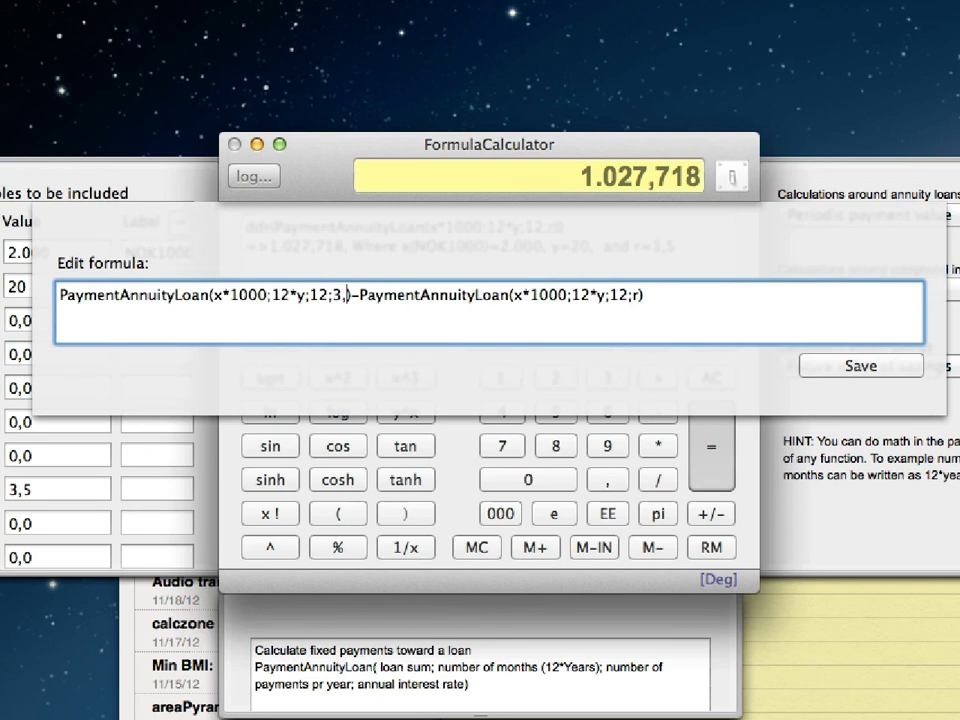
{"action": "left_click", "coordinate": [648, 308]}
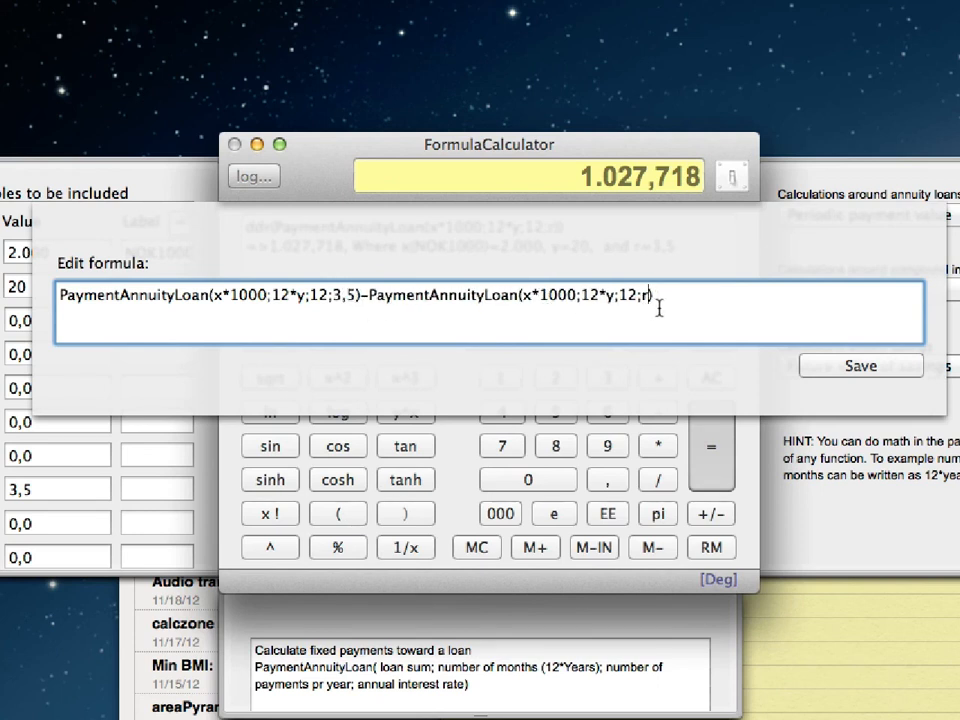
{"action": "key", "text": "BackSpace"}
{"action": "type", "text": "4,5"}
Swap the rates to 4,5 in the first term and 3,5 in the second, save the formula, and widen the calculator window
{"action": "left_click", "coordinate": [648, 294]}
{"action": "key", "text": "BackSpace"}
{"action": "type", "text": "3"}
{"action": "left_click", "coordinate": [341, 294]}
{"action": "key", "text": "BackSpace"}
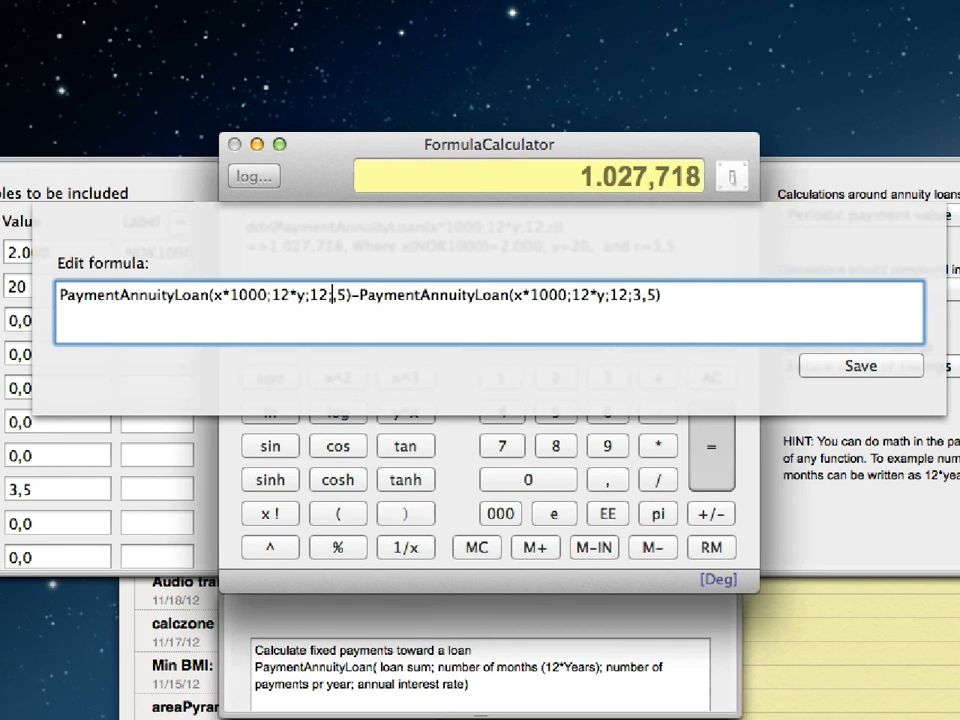
{"action": "type", "text": "4"}
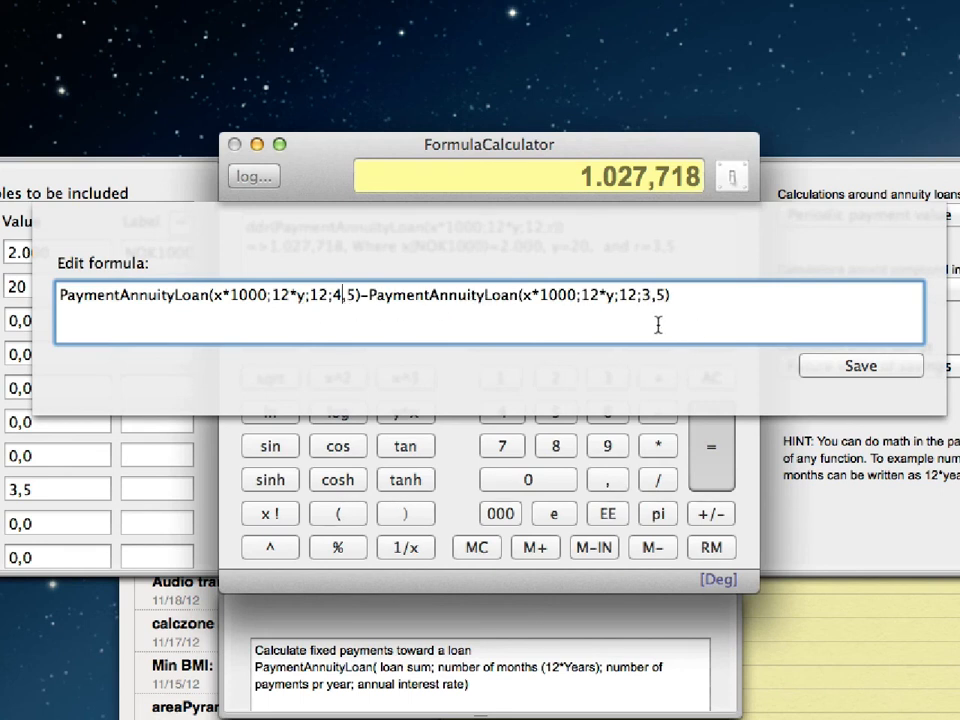
{"action": "left_click", "coordinate": [857, 367]}
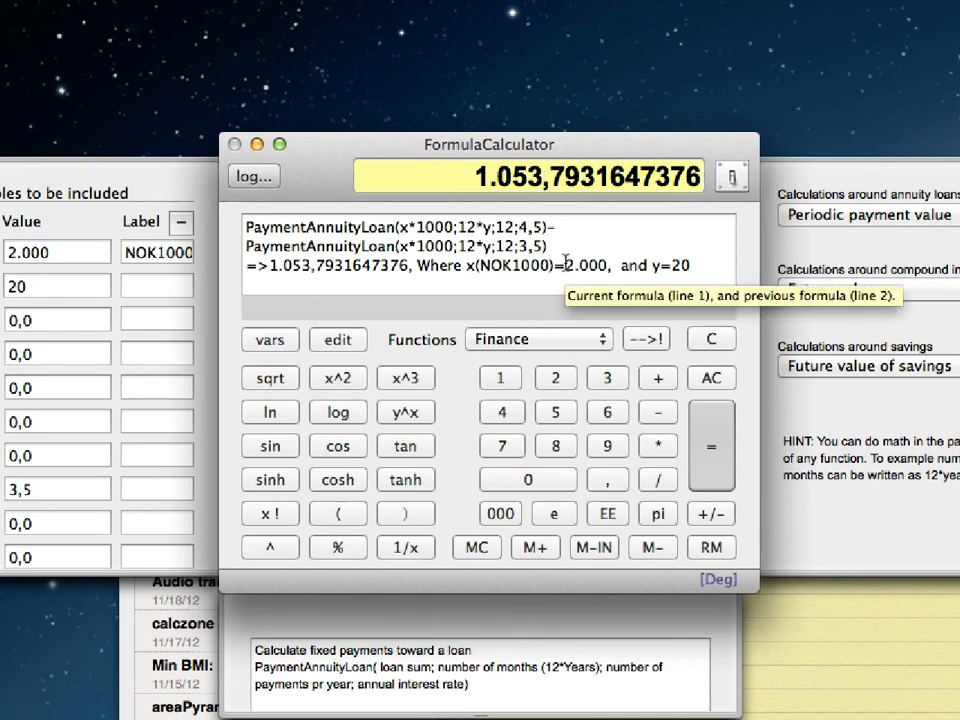
{"action": "left_click_drag", "start_coordinate": [760, 305], "coordinate": [926, 302]}
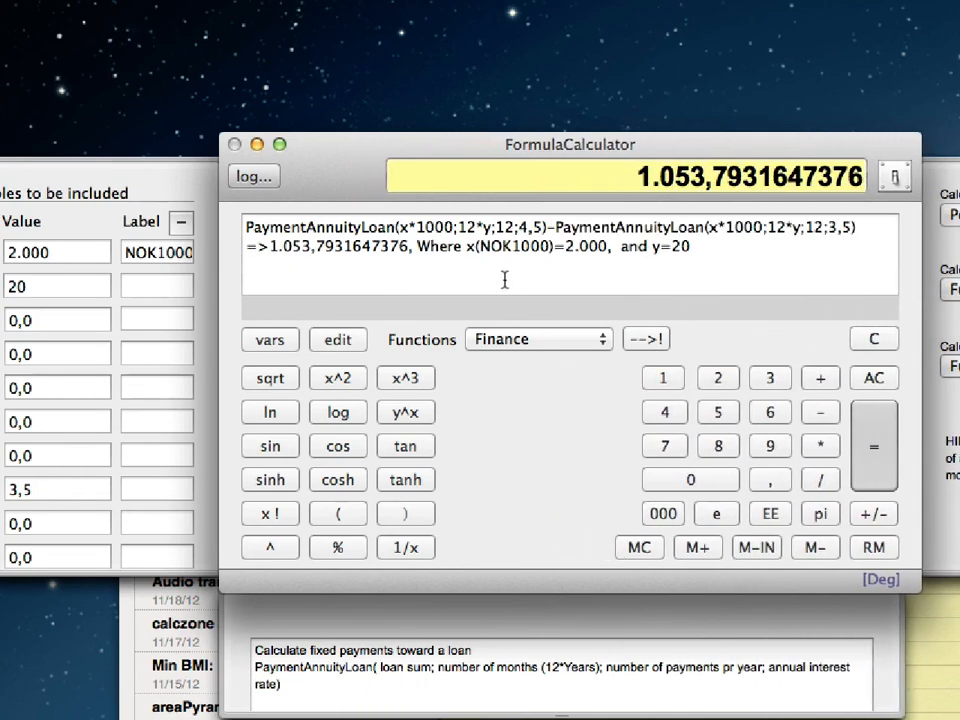